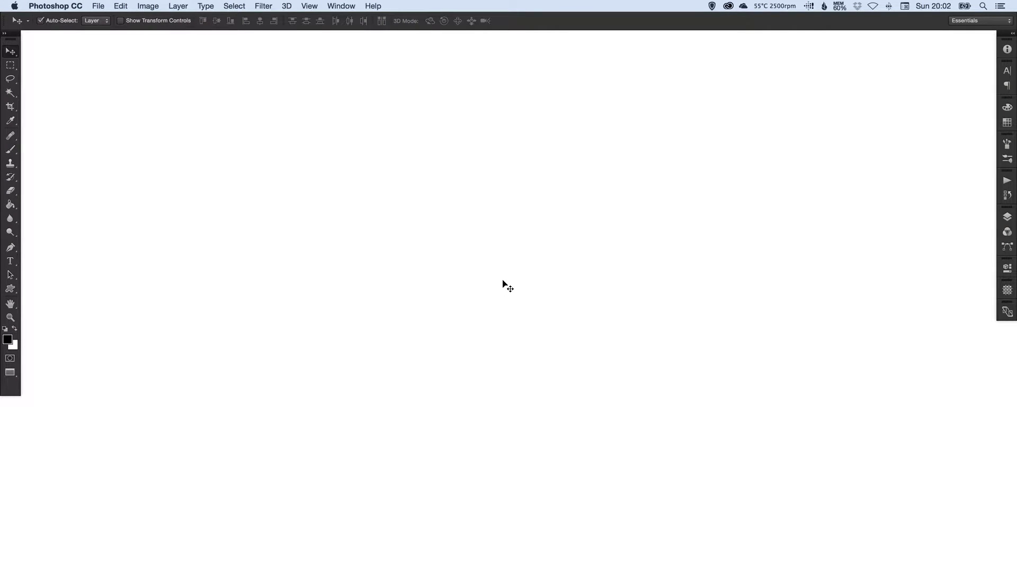
Draw a long thin rectangle across the middle of the canvas with the Rectangle Tool.
click(11, 290)
click(58, 286)
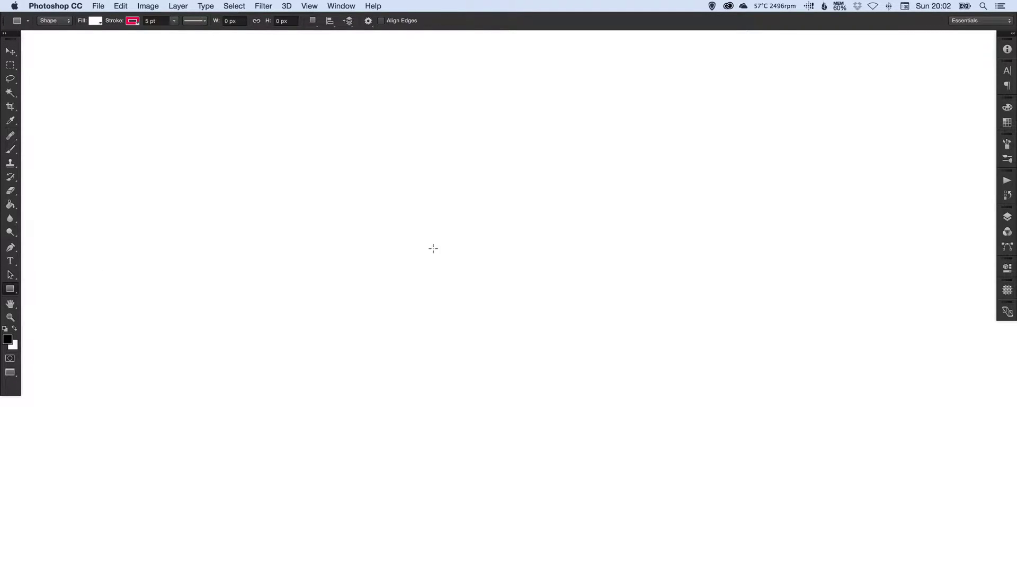
drag(325, 235, 684, 267)
key(v)
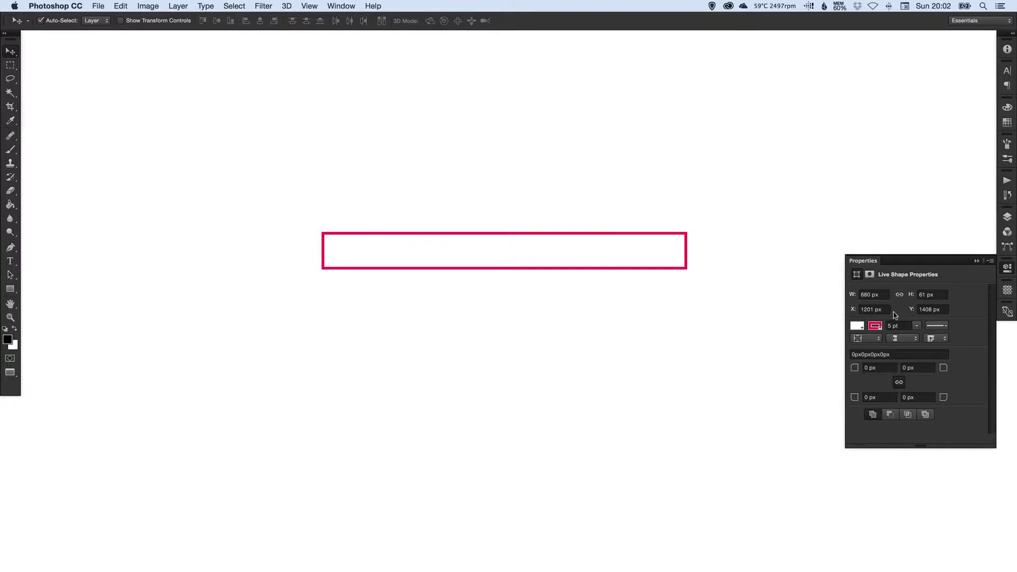
Remove the rectangle's outline and give it a cyan fill.
click(876, 326)
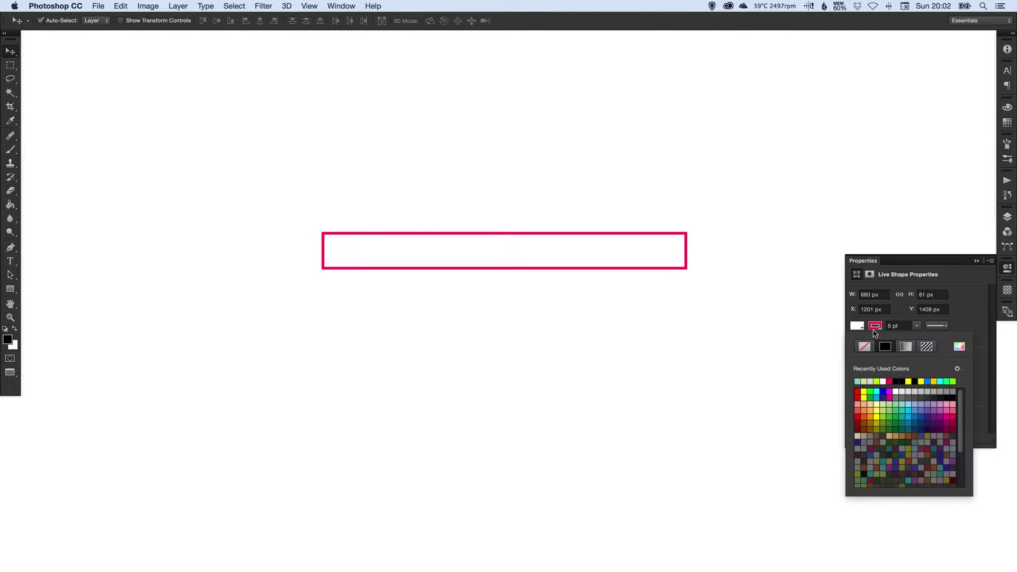
click(864, 346)
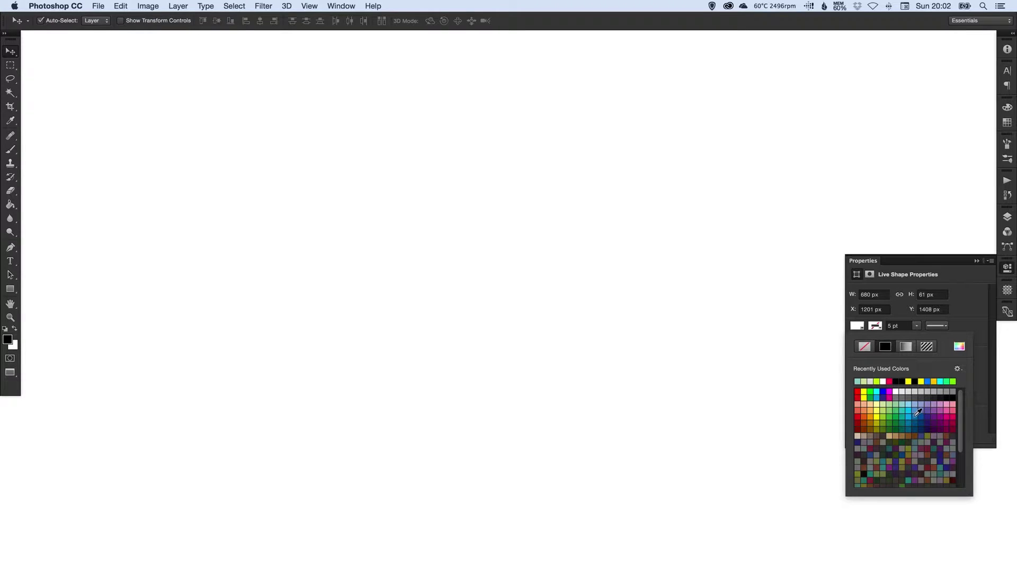
click(920, 412)
click(912, 411)
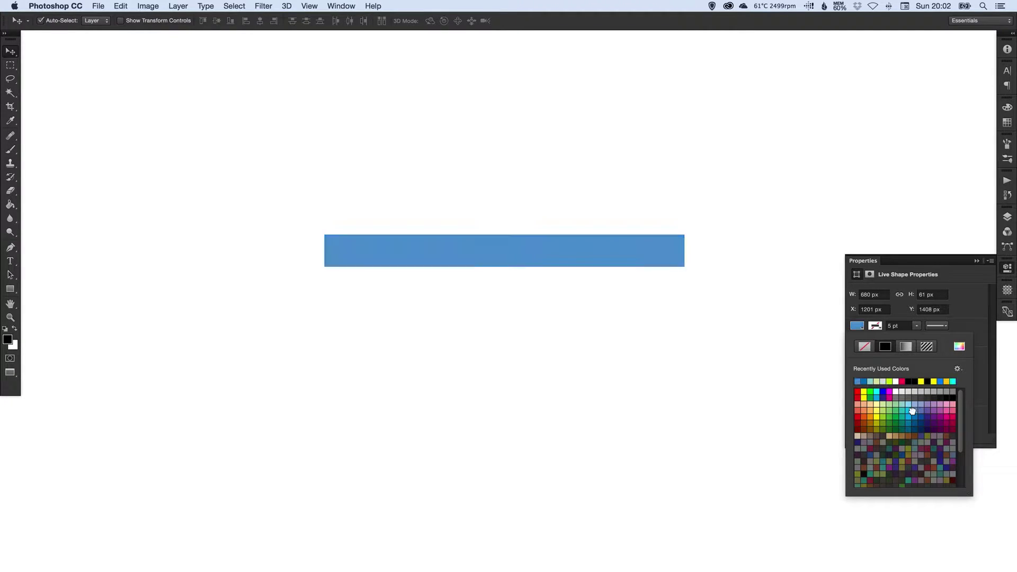
click(908, 411)
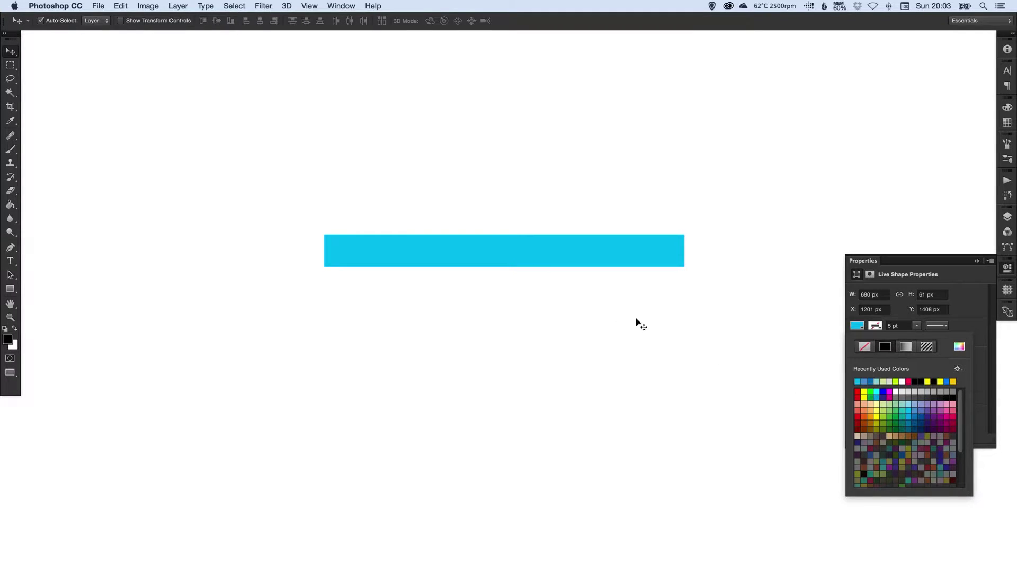
click(501, 334)
Shift the cyan bar slightly down-right and round all its corners to 8 px.
drag(615, 268, 630, 293)
click(885, 369)
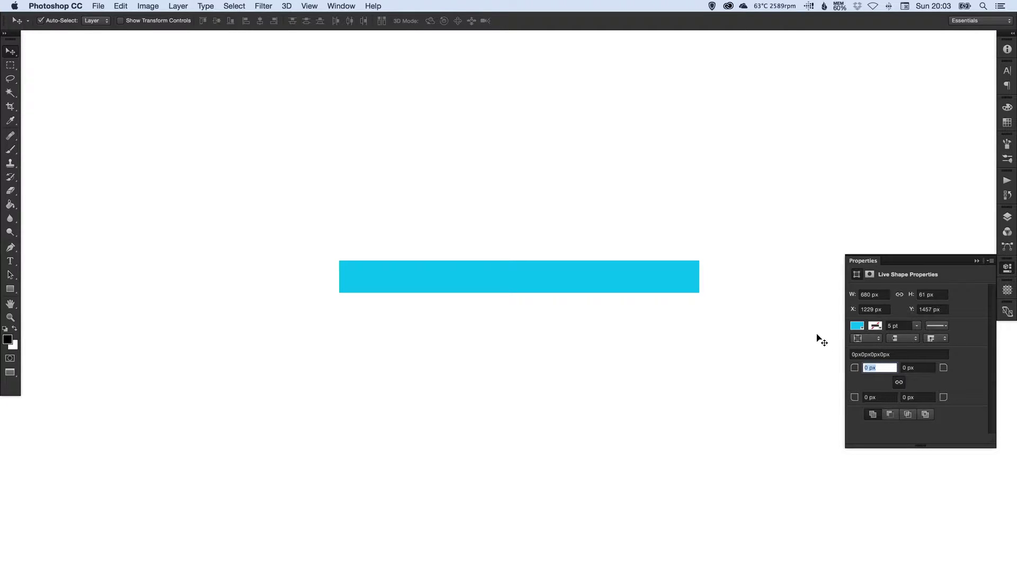
text(8)
key(Tab)
key(Return)
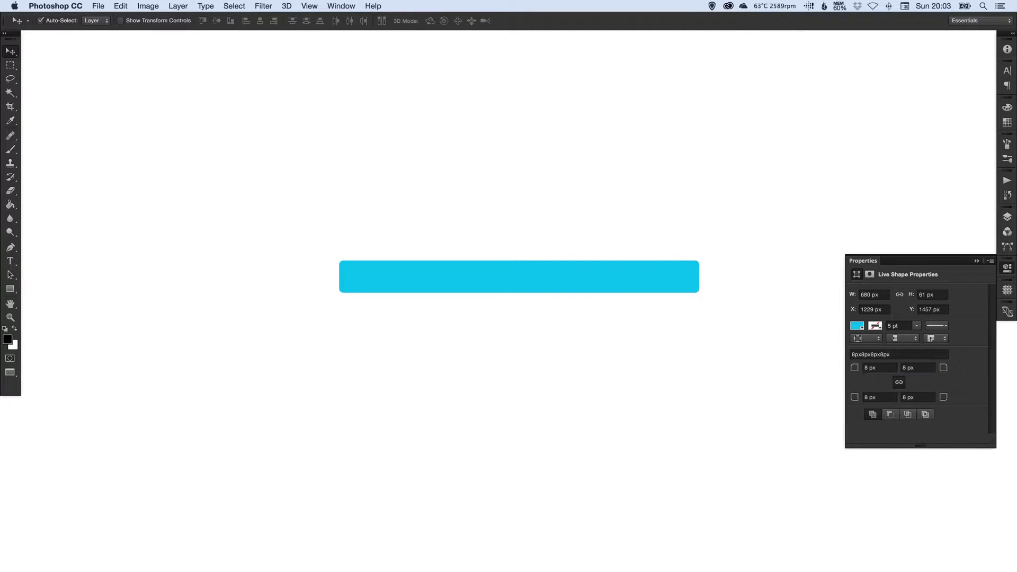
click(1007, 218)
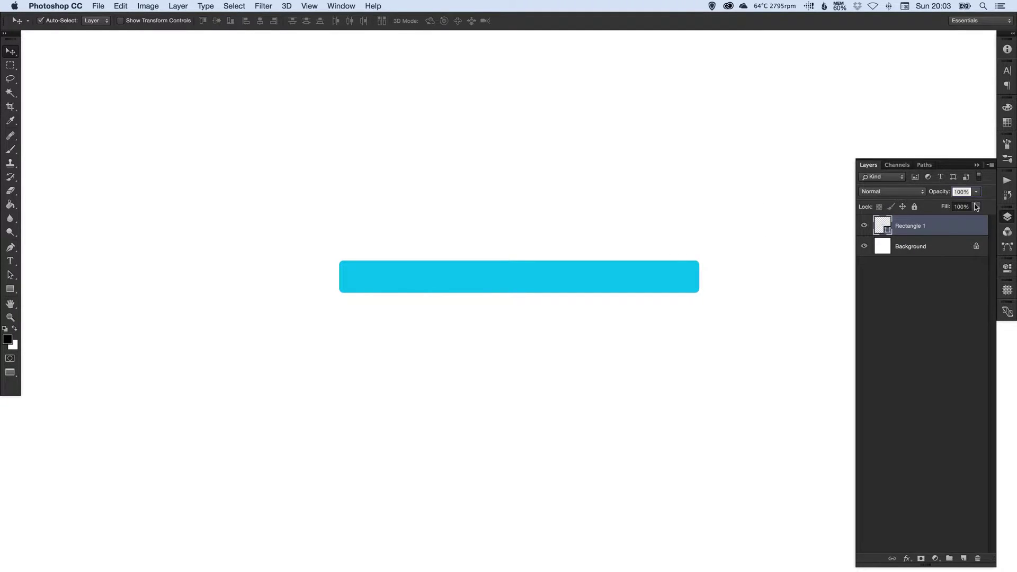
click(1006, 217)
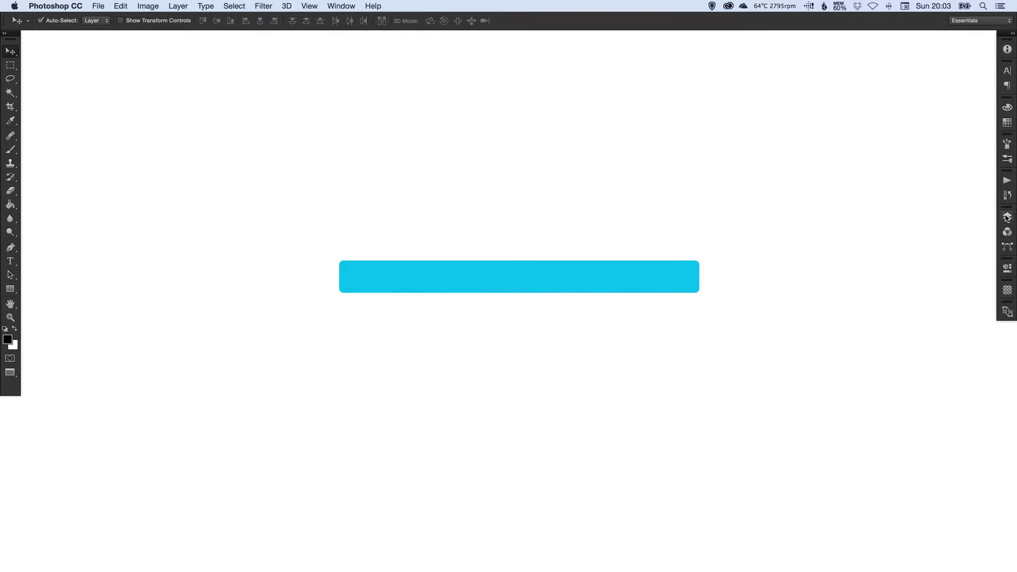
Create an exactly sized 170 × 50 px rectangle above the cyan bar.
click(15, 290)
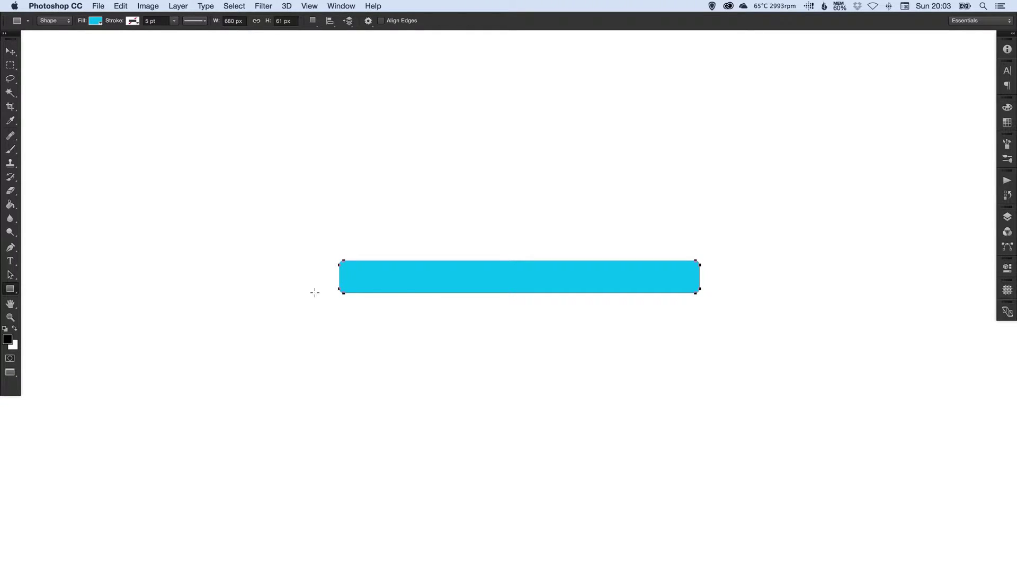
key(v)
click(1006, 268)
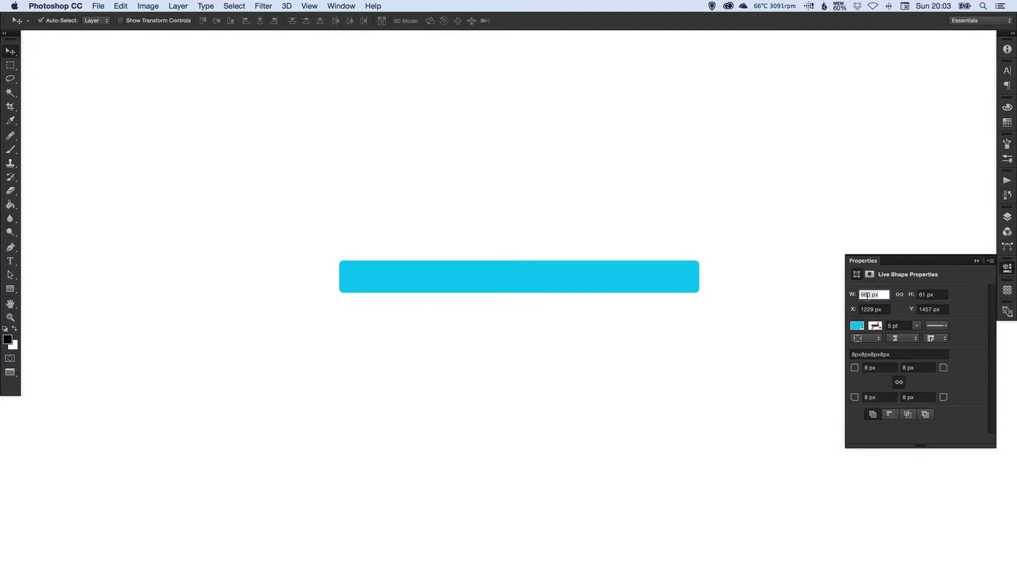
click(1006, 268)
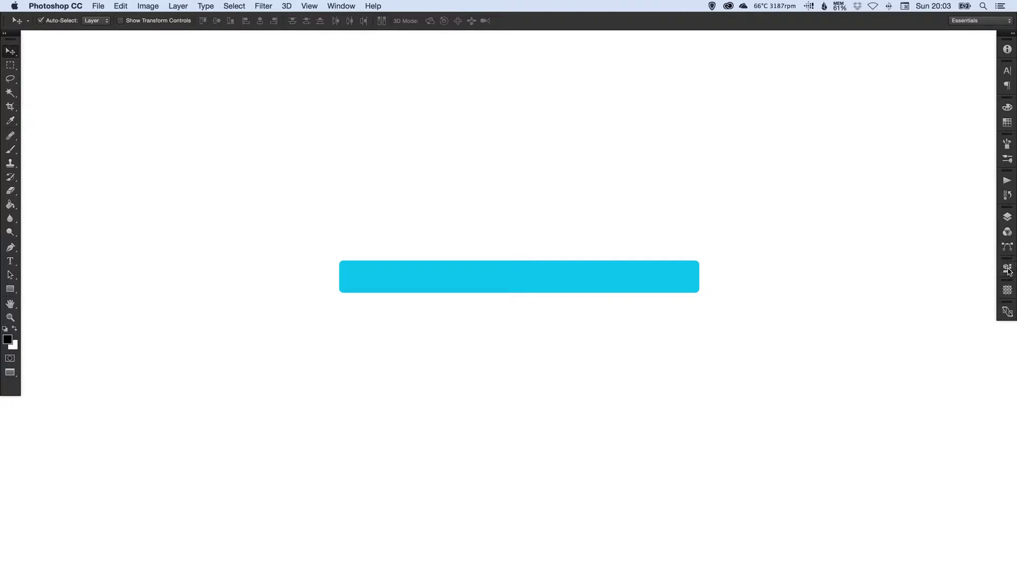
click(10, 289)
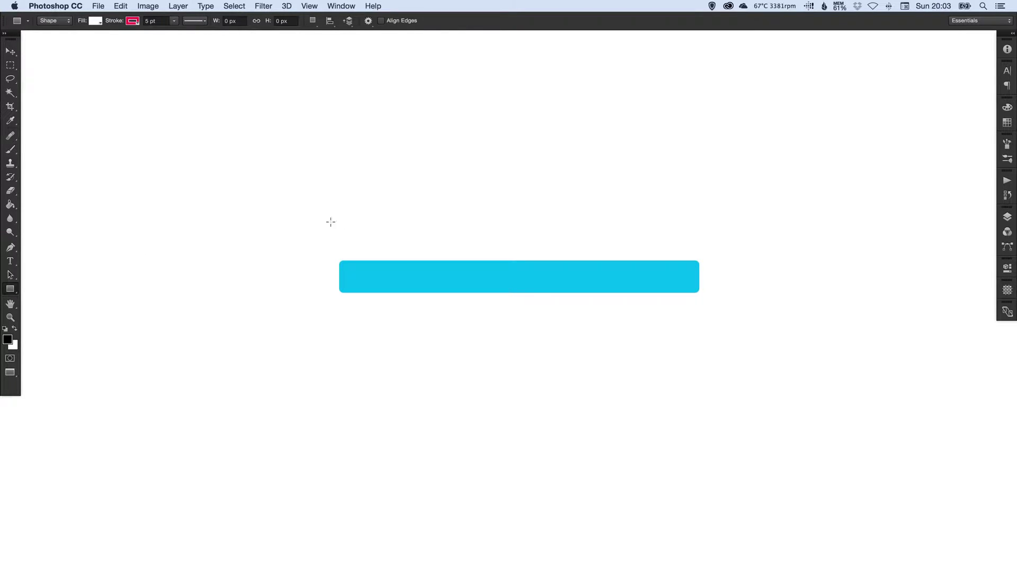
click(335, 219)
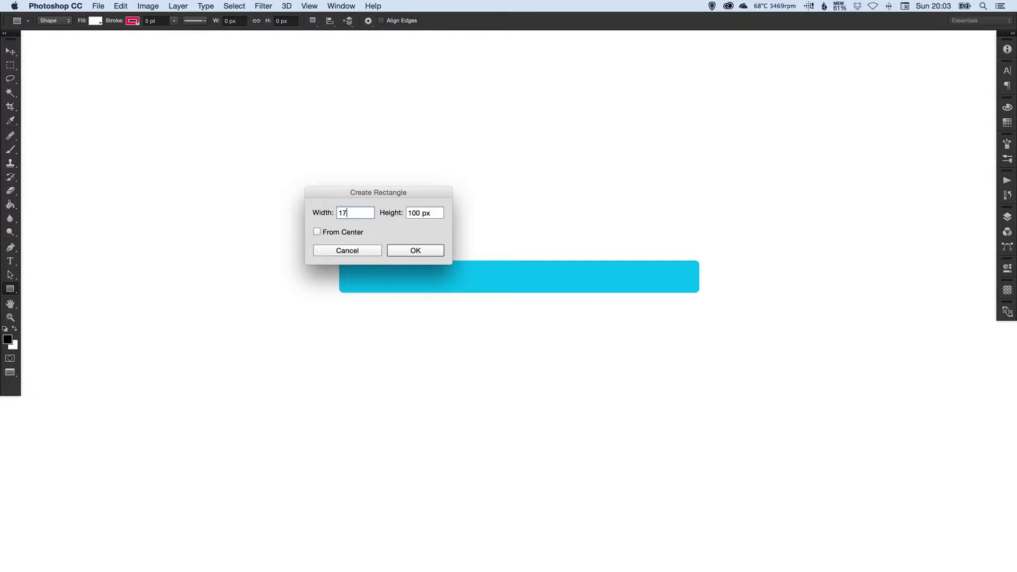
key(Tab)
text(50)
key(Return)
Give the new rectangle no outline and a black fill, then place it over the bar's left end.
key(v)
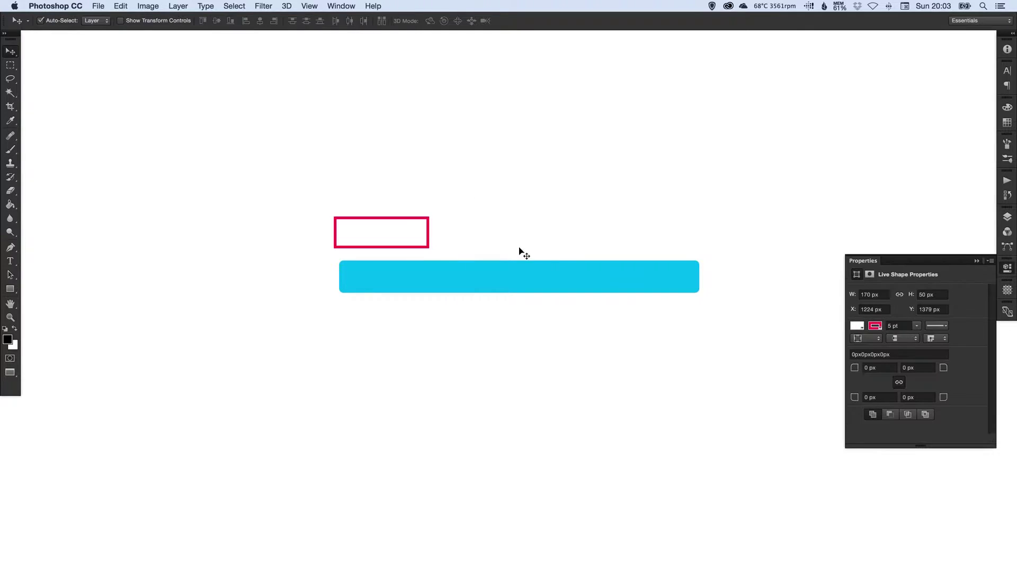
click(876, 326)
click(865, 347)
click(915, 382)
click(473, 232)
drag(408, 233, 396, 292)
Zoom in on the bar's left end and pan so the whole bar is visible.
key(z)
click(364, 281)
click(365, 281)
key(v)
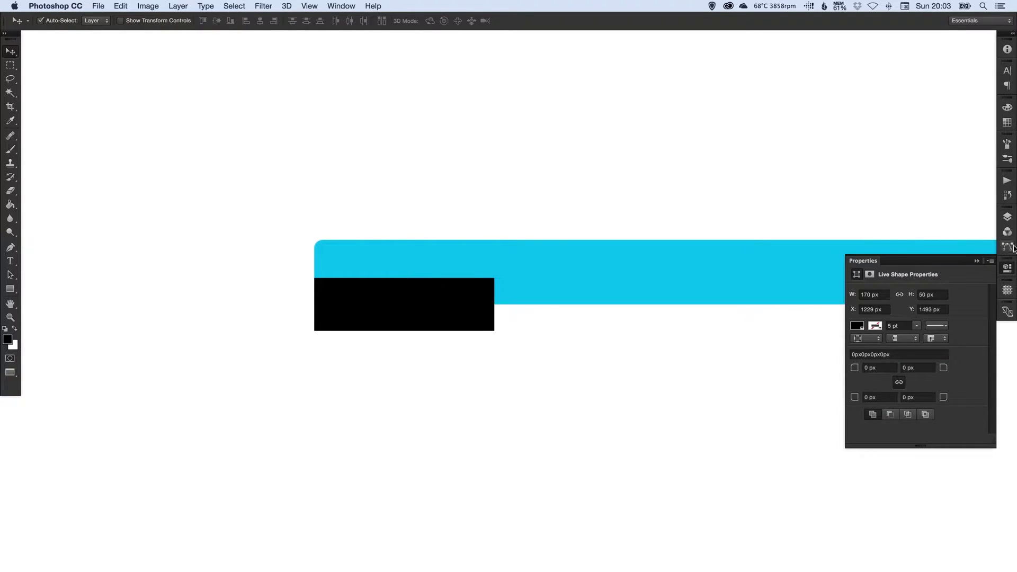
click(1006, 267)
key(space)
drag(396, 303, 310, 301)
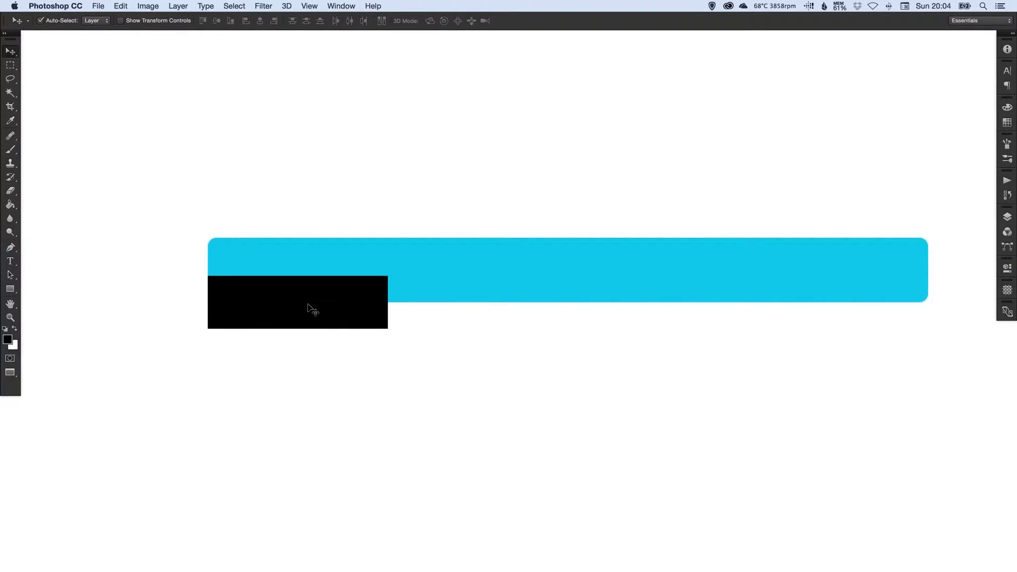
Duplicate the black rectangle, butt it against the original, and lower it about 20 px.
click(1006, 216)
right_click(954, 233)
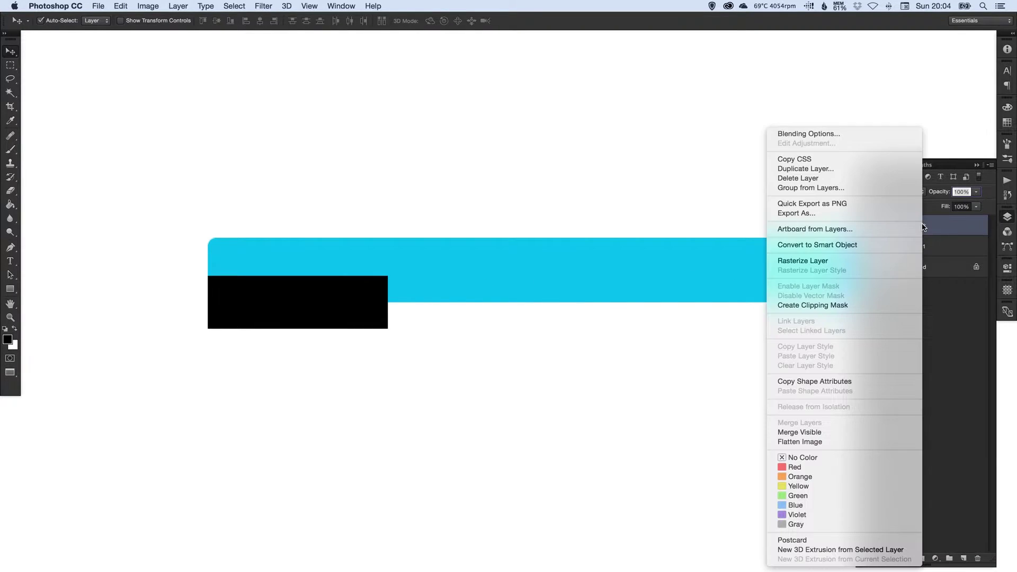
click(834, 170)
click(479, 199)
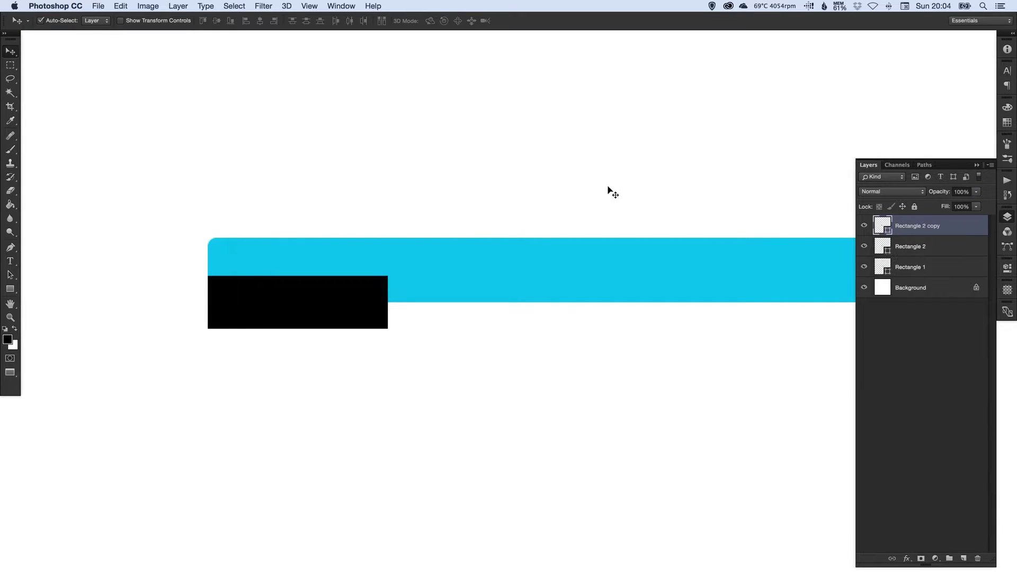
click(1007, 217)
drag(358, 303, 530, 306)
key(Left)
key(Left)
key(Left)
key(Left)
key(Left)
key(Left)
key(Left)
key(Left)
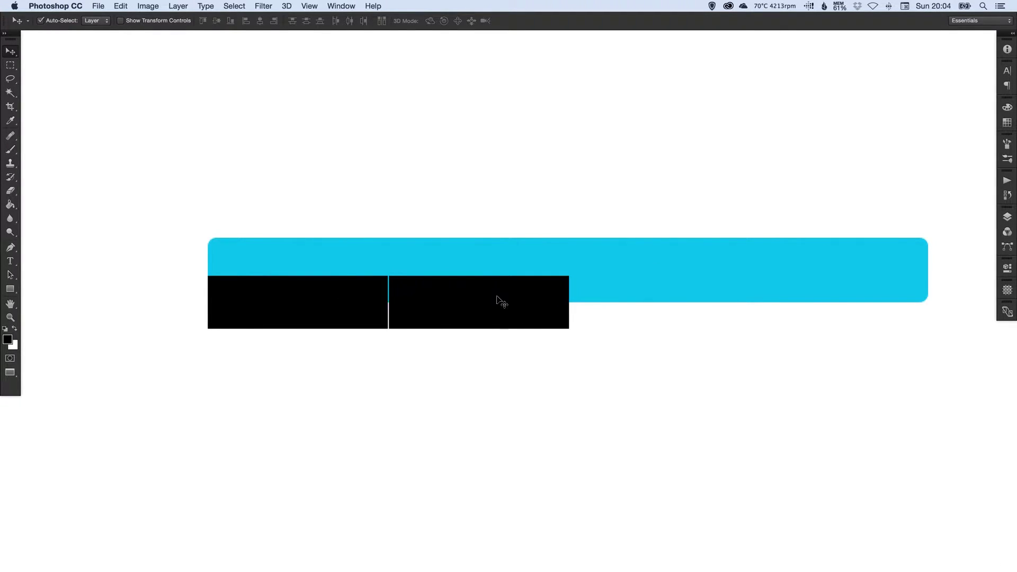
key(Left)
key(Left)
key(shift+Down)
key(shift+Down)
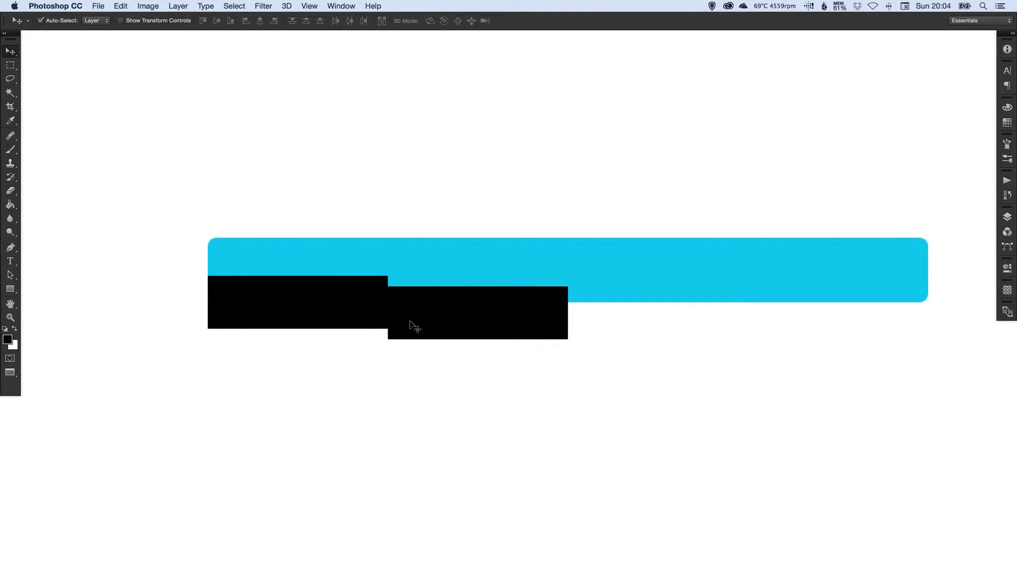
Duplicate the pair of black rectangles and slide the copies right along the bar.
click(1006, 217)
right_click(915, 227)
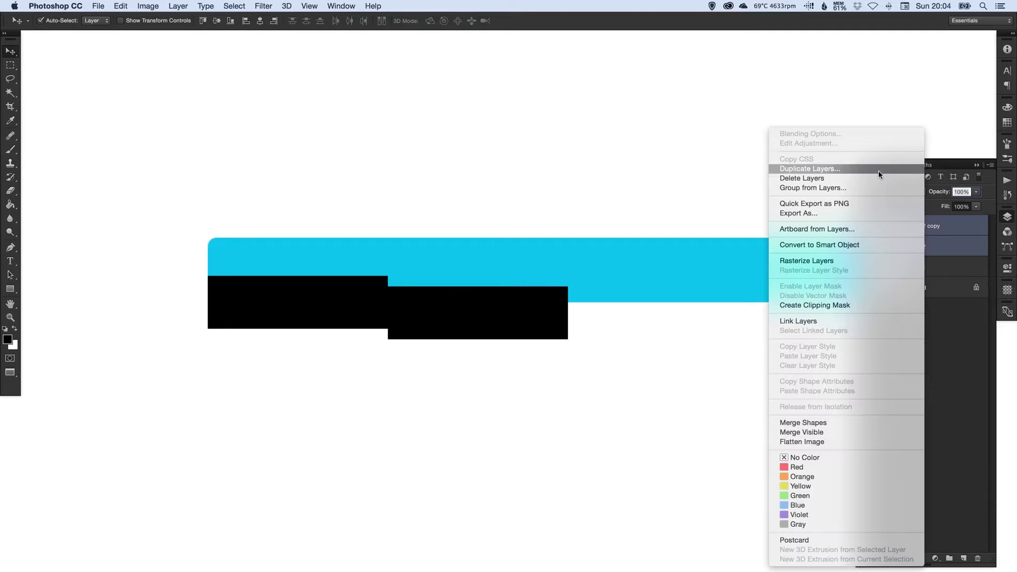
click(955, 229)
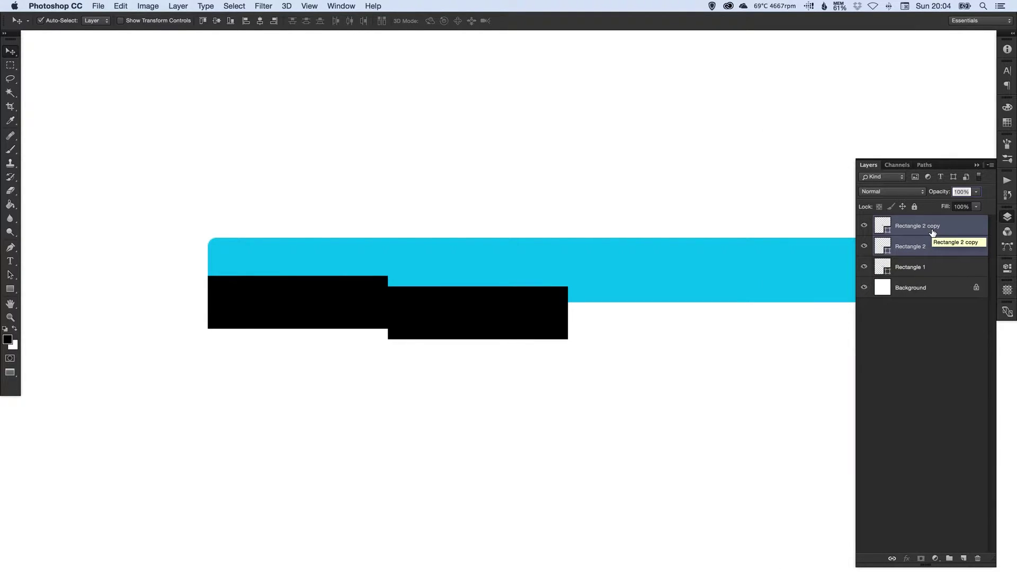
key(super+j)
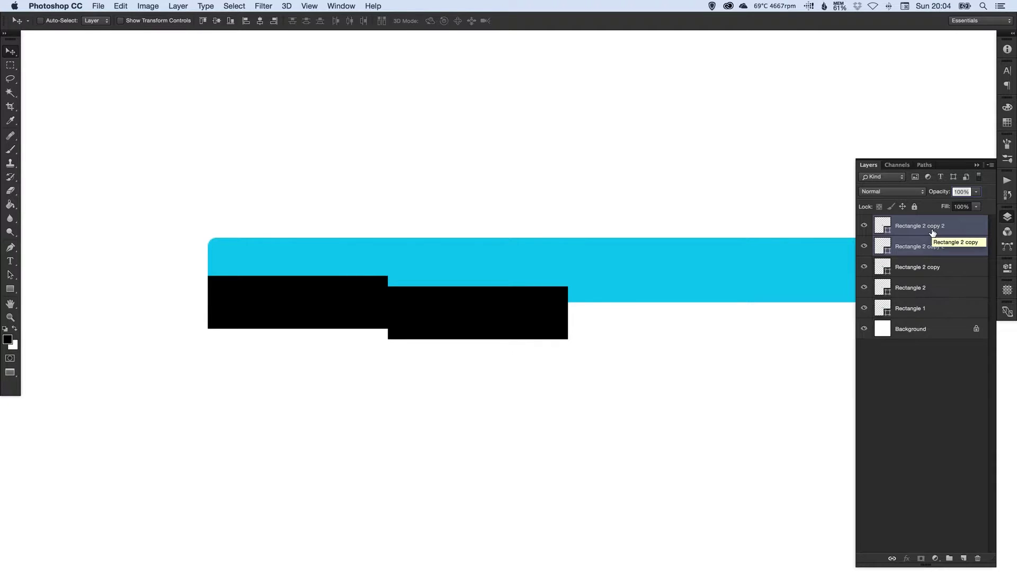
key(shift+Right)
key(shift+Right)
key(shift+Right)
key(shift+Right)
key(shift+Right)
key(shift+Right)
key(shift+Right)
key(shift+Right)
key(shift+Right)
key(shift+Right)
key(shift+Right)
key(shift+Right)
key(shift+Right)
key(shift+Right)
key(shift+Right)
key(shift+Right)
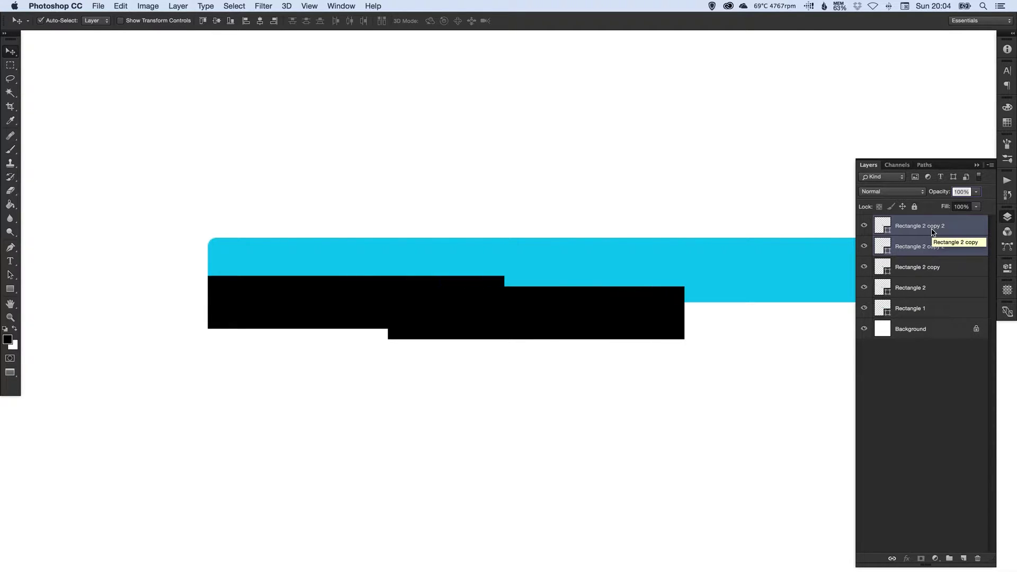
key(shift+Right)
key(shift+Right)
key(shift+Right)
key(shift+Right)
key(shift+Right)
key(shift+Right)
key(shift+Right)
key(shift+Right)
key(shift+Right)
key(shift+Right)
key(shift+Right)
key(shift+Right)
key(shift+Right)
key(shift+Right)
key(shift+Right)
key(shift+Right)
key(shift+Right)
key(shift+Right)
key(shift+Right)
key(shift+Right)
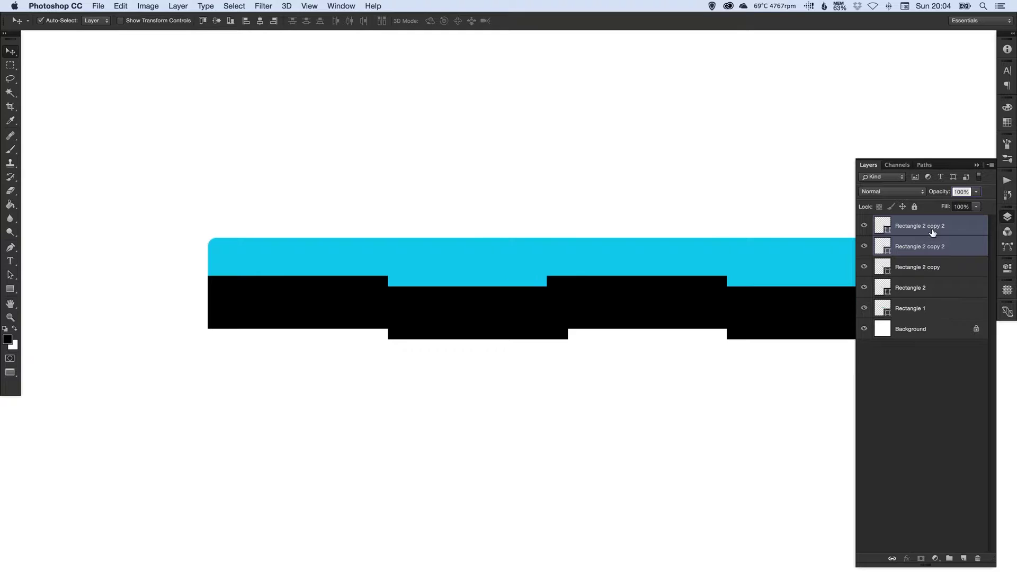
Fine-tune the new pair's horizontal position so all four blocks sit edge to edge.
click(1007, 217)
scroll(685, 272, right, 3)
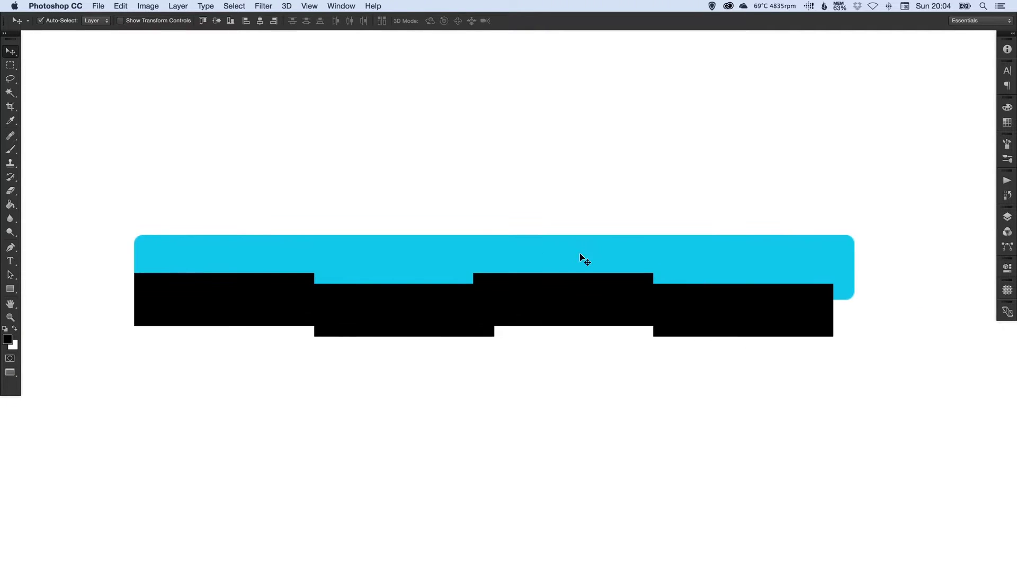
key(shift+Right)
key(shift+Right)
key(Right)
key(Right)
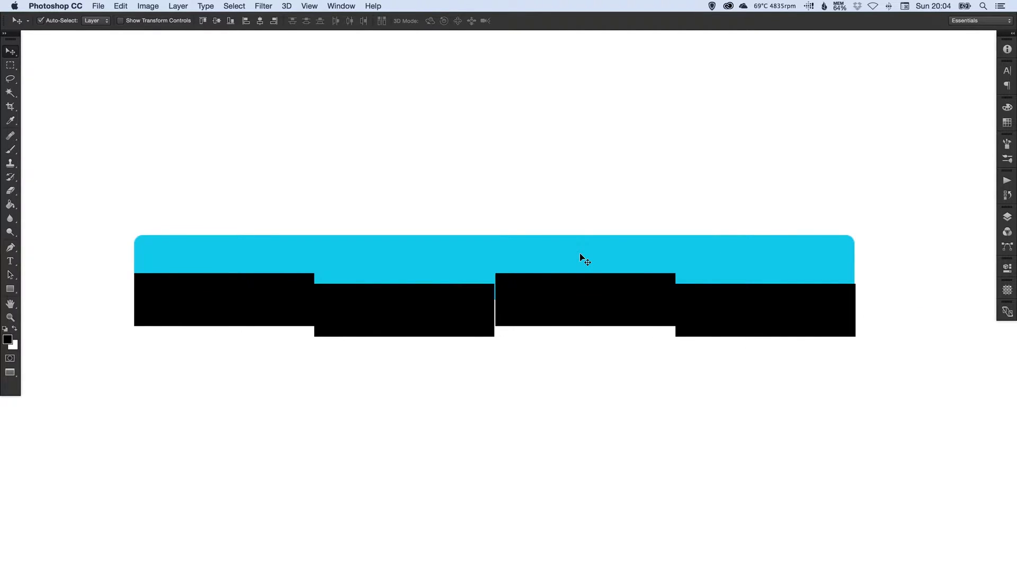
key(Right)
key(Left)
key(Left)
key(Left)
key(Right)
key(Left)
key(super+z)
key(super+z)
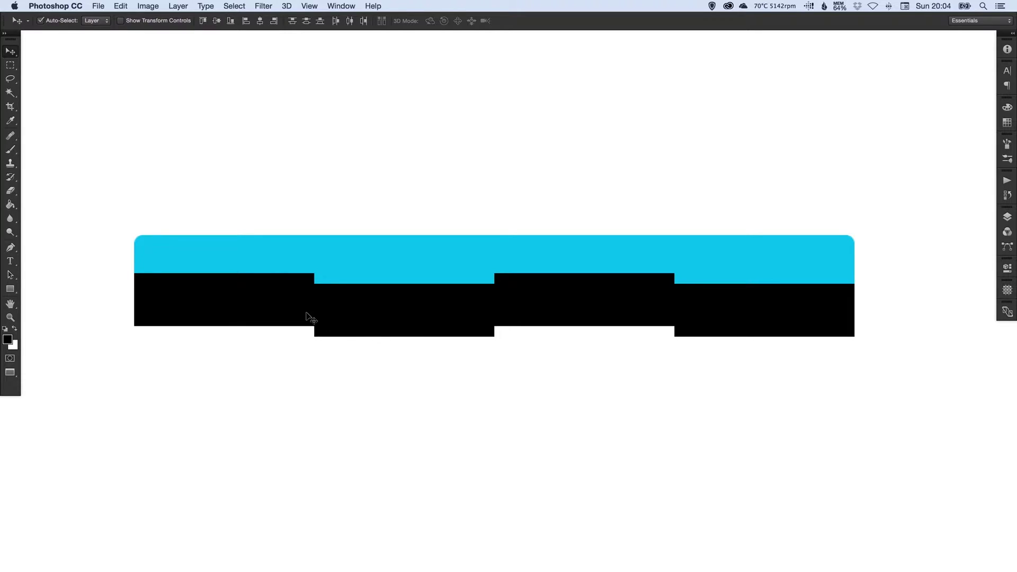
Move the black blocks below the blue bar and zoom in on the bar's rounded left end.
key(shift+Down)
key(shift+Down)
key(shift+Down)
key(shift+Down)
key(shift+Down)
key(shift+Down)
key(shift+Down)
key(shift+Down)
key(shift+Down)
key(shift+Down)
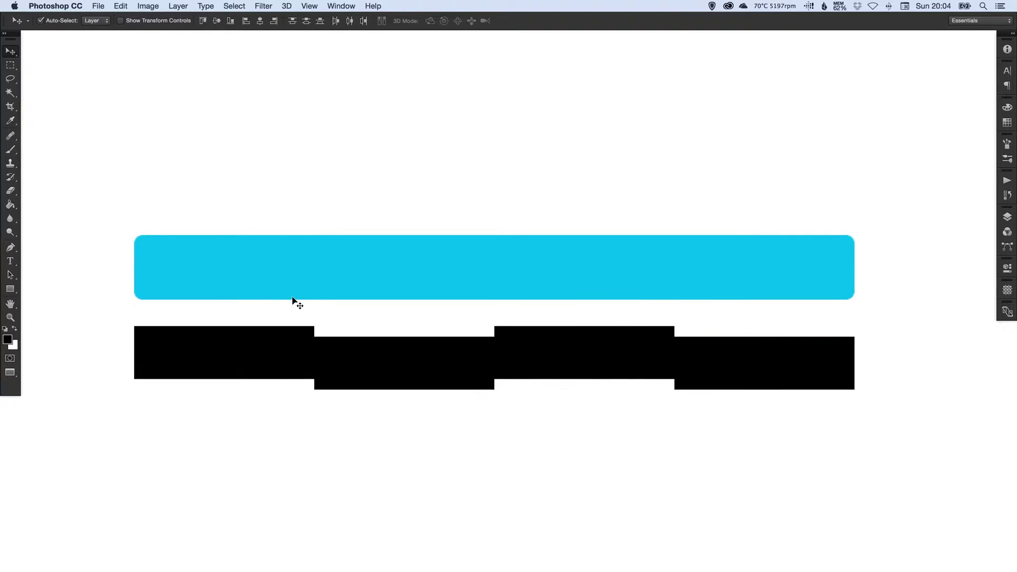
key(z)
drag(277, 302, 357, 364)
click(314, 272)
drag(415, 261, 688, 313)
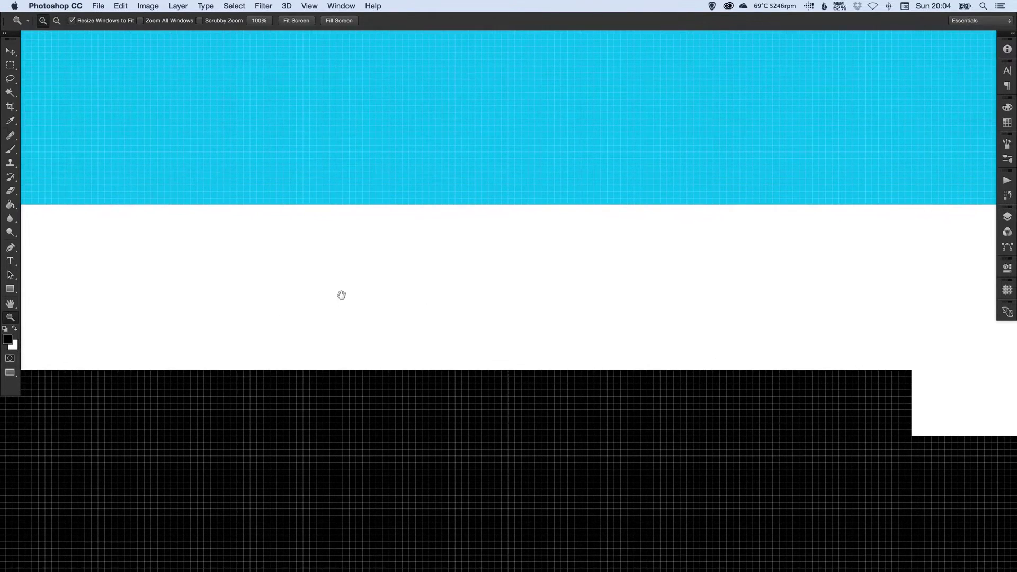
drag(345, 292, 675, 279)
drag(185, 303, 334, 299)
key(v)
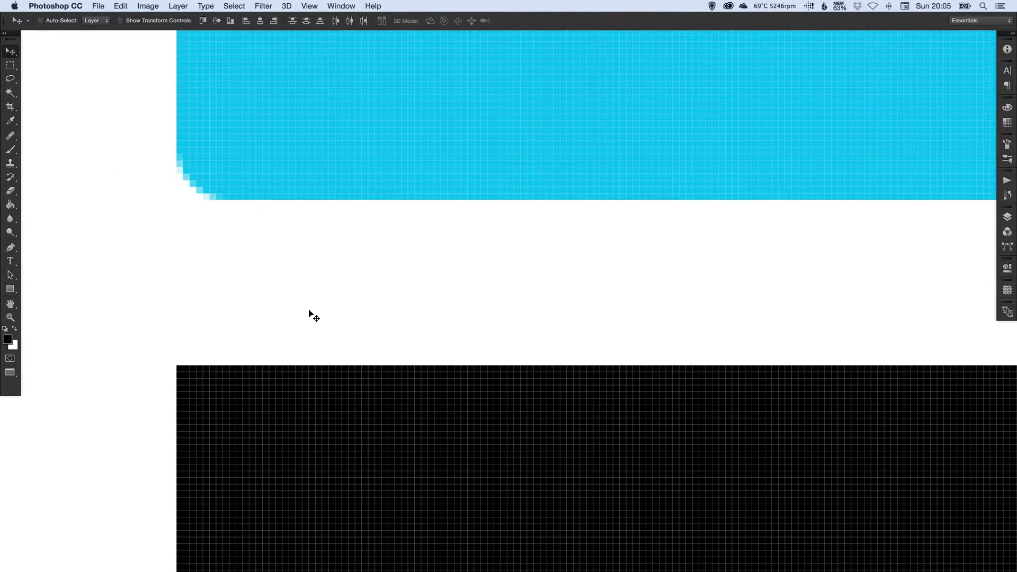
Show rulers and add vertical guides at the bar's left edge and first block's right edge.
click(308, 6)
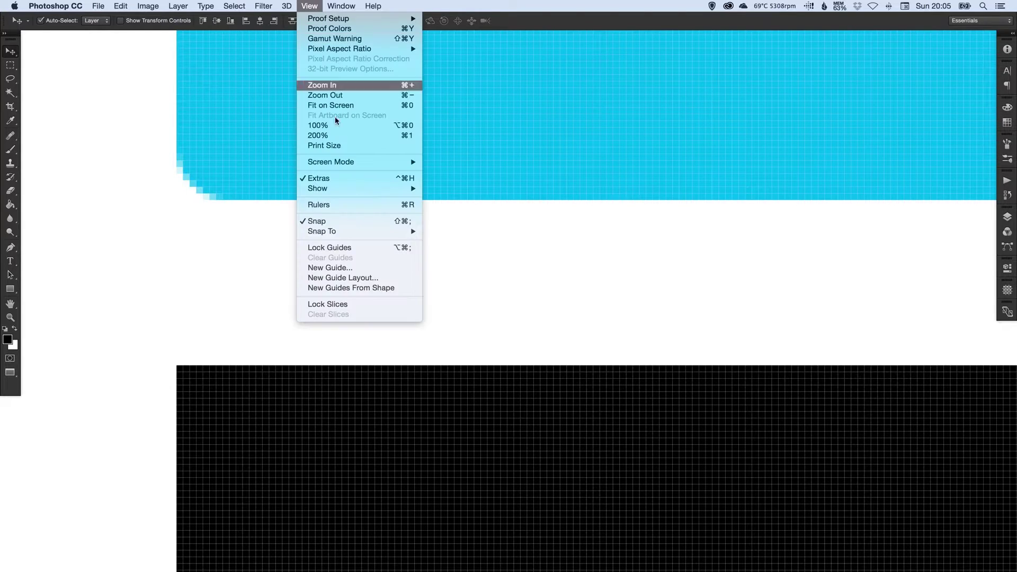
click(353, 206)
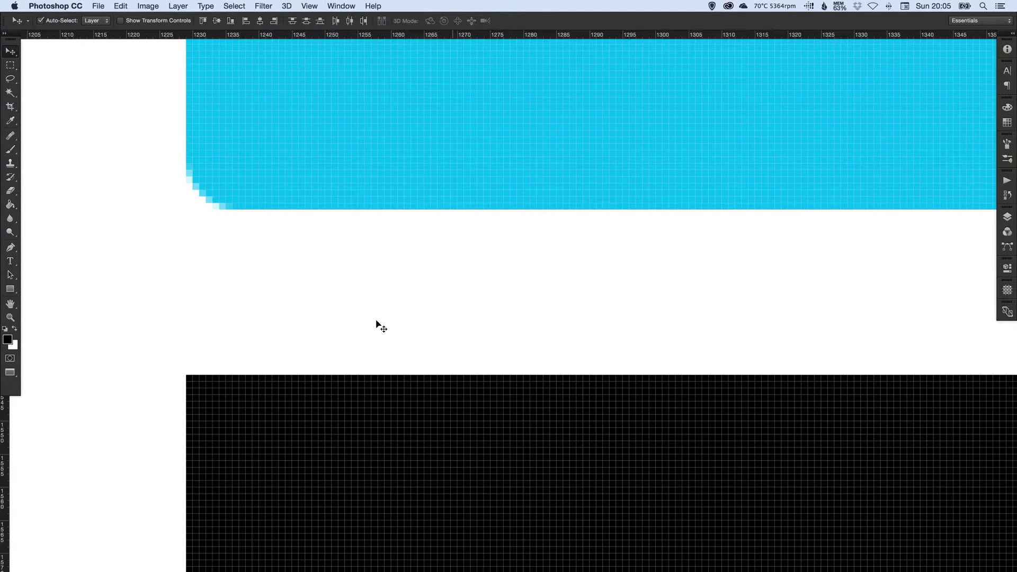
drag(5, 421, 186, 397)
scroll(792, 220, right, 5)
drag(792, 220, 300, 161)
scroll(492, 256, down, 3)
scroll(493, 256, right, 2)
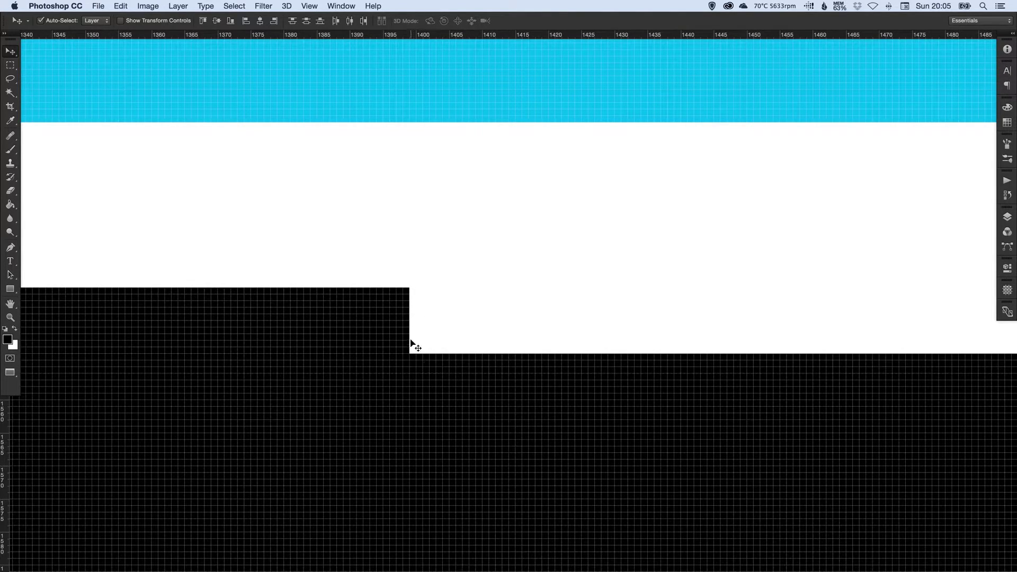
drag(4, 424, 409, 298)
Add vertical guides at the remaining block boundaries and the bar's right edge.
scroll(574, 253, right, 15)
scroll(574, 253, down, 2)
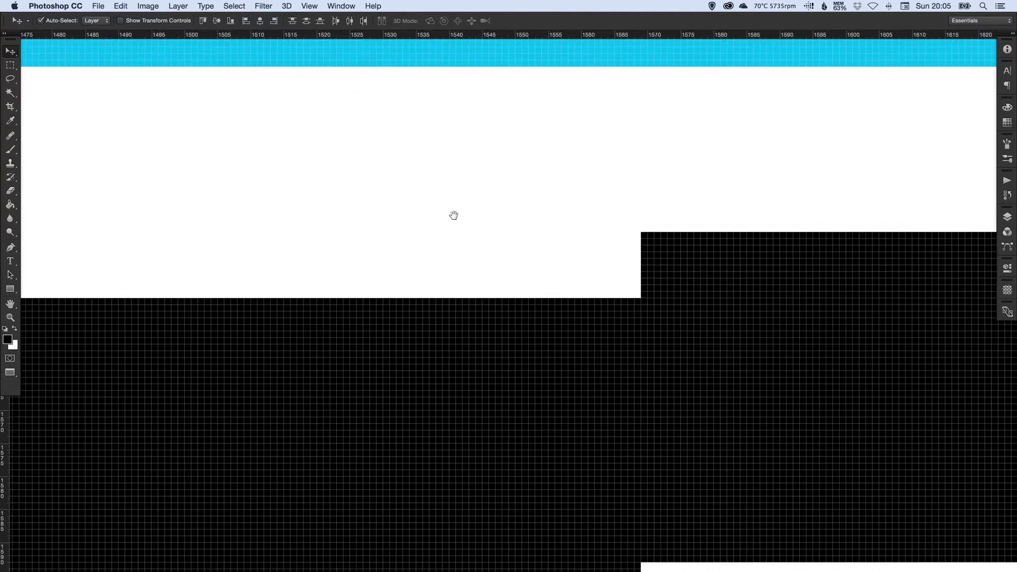
scroll(583, 256, up, 1)
drag(8, 420, 566, 267)
scroll(655, 214, right, 7)
scroll(656, 214, down, 1)
drag(655, 214, 295, 240)
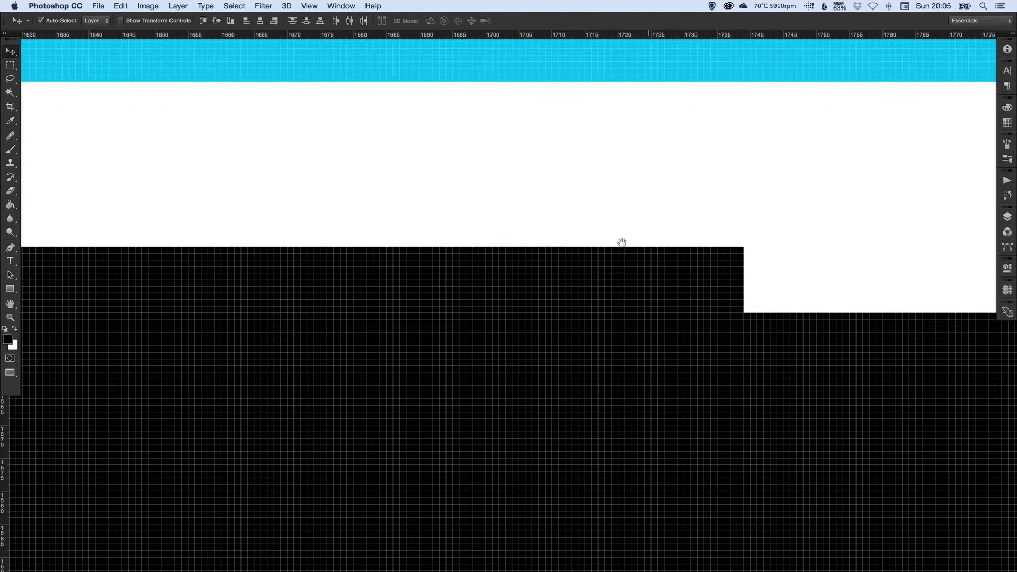
drag(609, 241, 268, 270)
drag(9, 398, 417, 267)
scroll(784, 206, right, 15)
scroll(784, 205, down, 1)
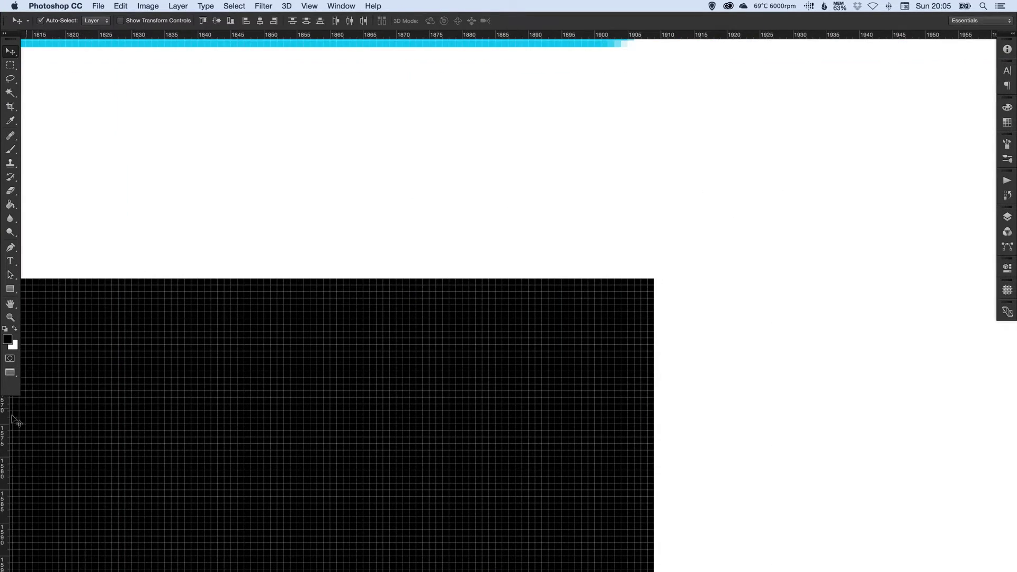
drag(12, 415, 655, 286)
Zoom back out to view the whole bar with its guides.
scroll(642, 265, up, 5)
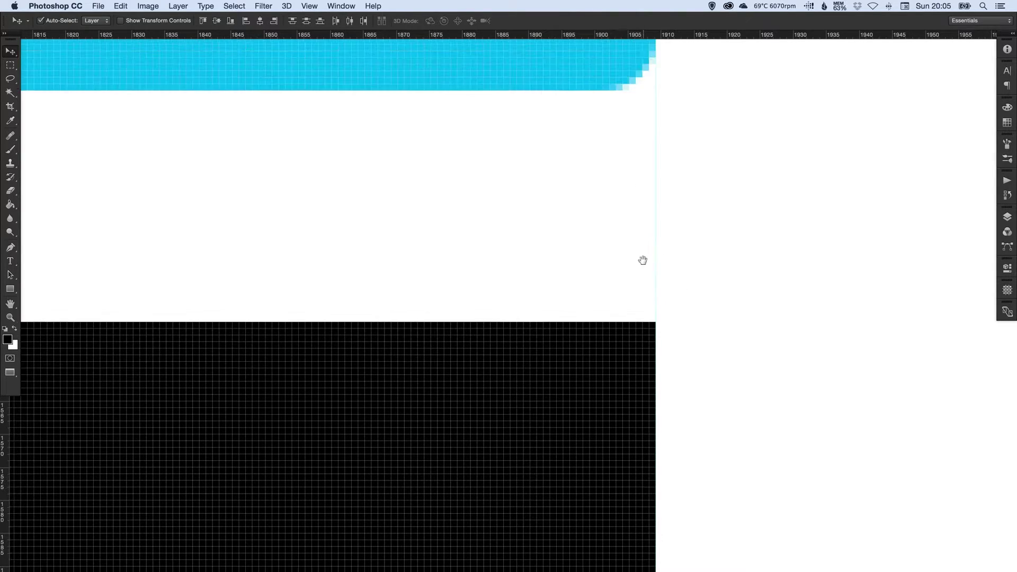
key(super+semicolon)
key(super+1)
scroll(477, 276, left, 5)
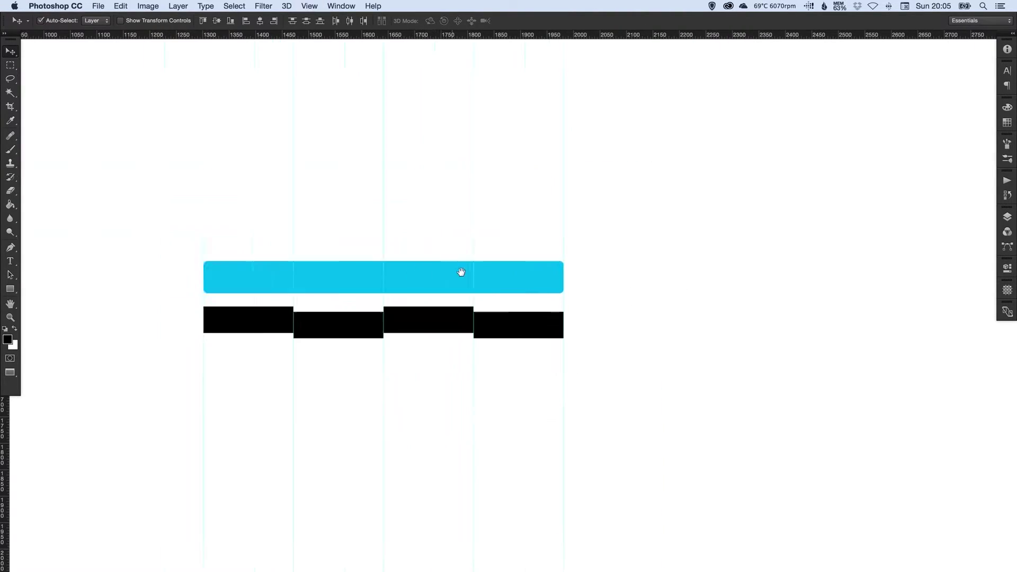
scroll(544, 273, left, 3)
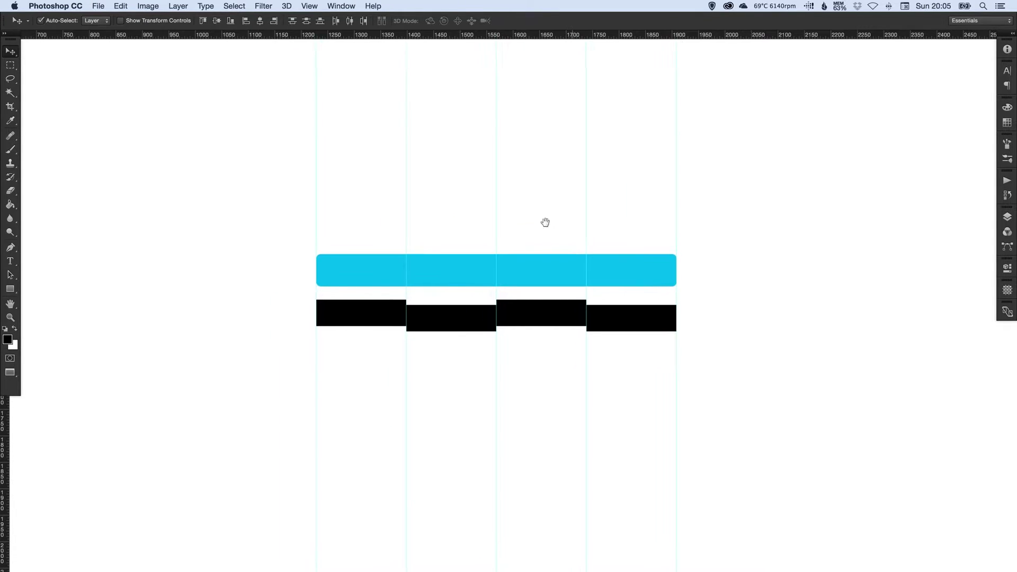
Hide the rulers, lock the guides, and delete the four black blocks.
click(309, 6)
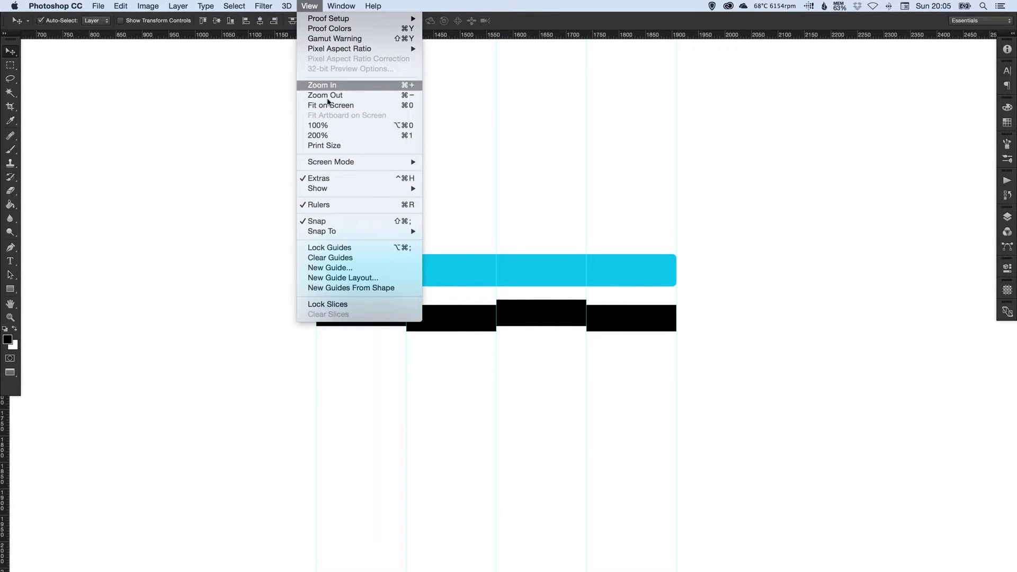
click(323, 205)
click(310, 6)
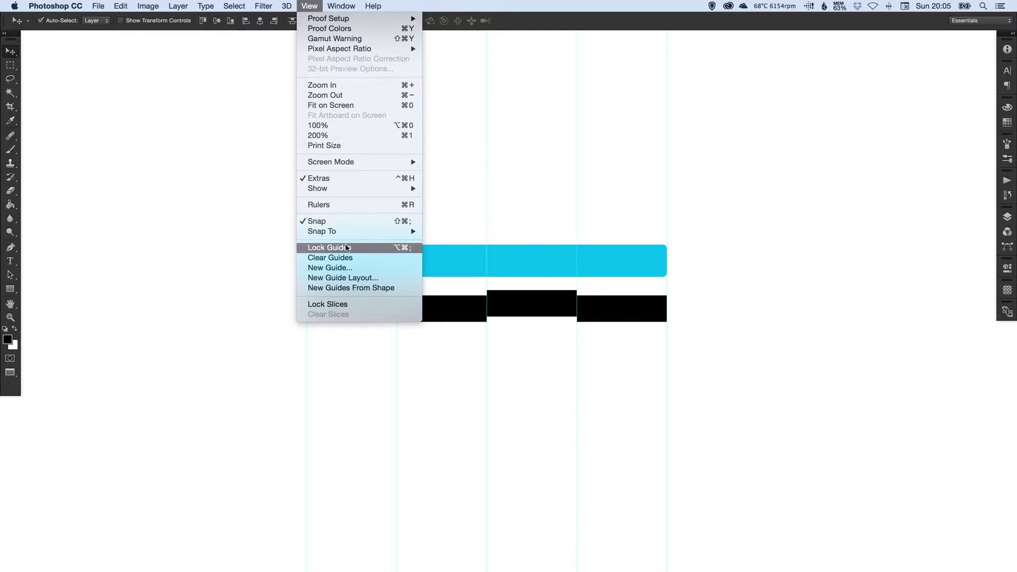
click(345, 249)
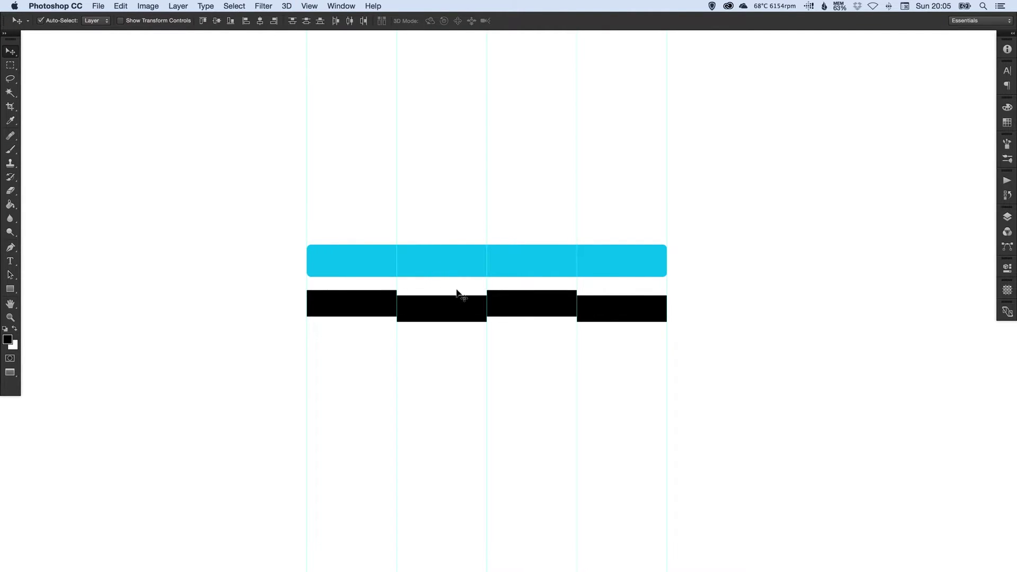
drag(264, 303, 639, 314)
key(Delete)
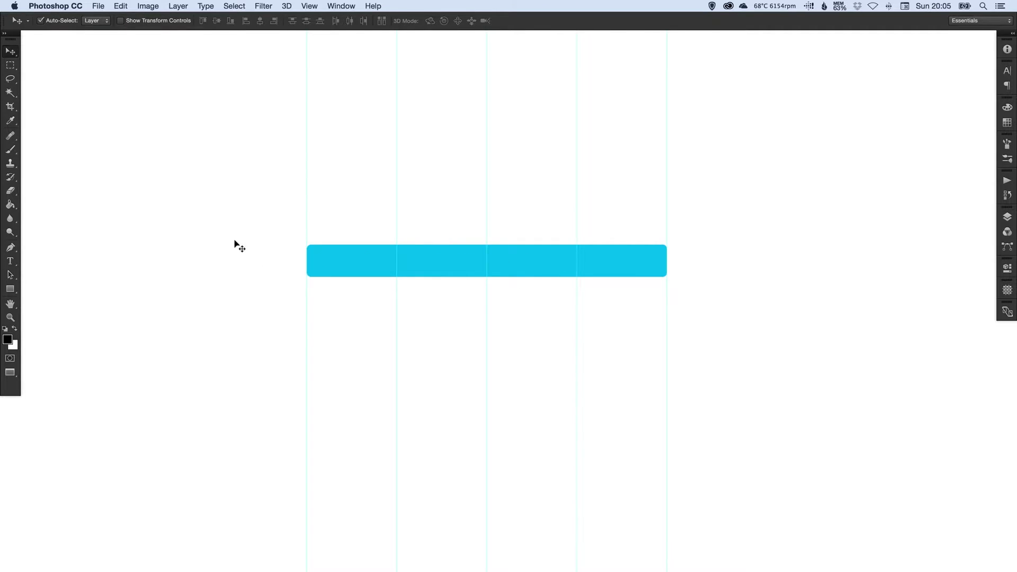
Type 'HOME' and set it to bold, 18 pt, centre-aligned.
click(12, 262)
click(346, 215)
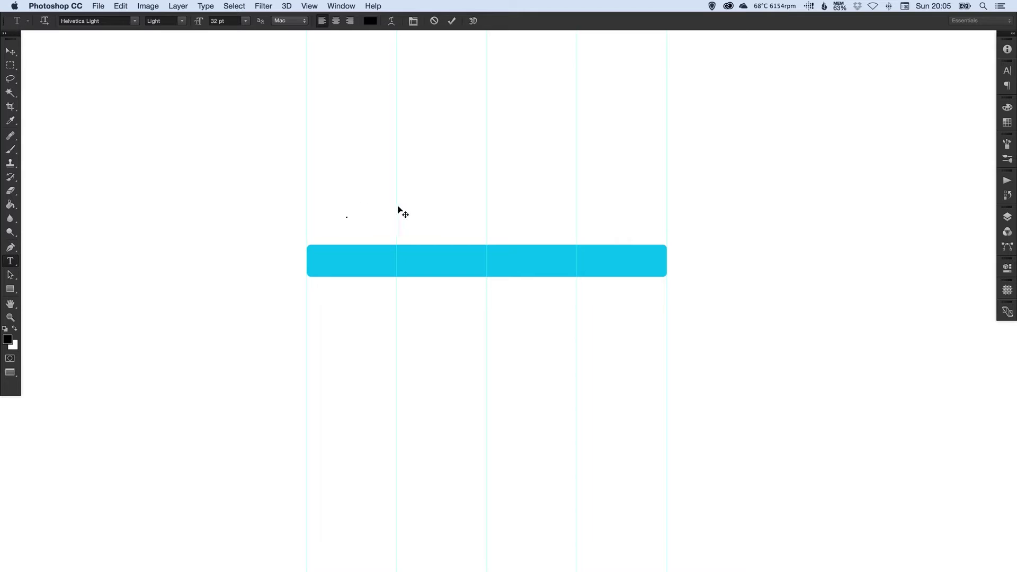
text(HOME)
key(super+a)
click(335, 21)
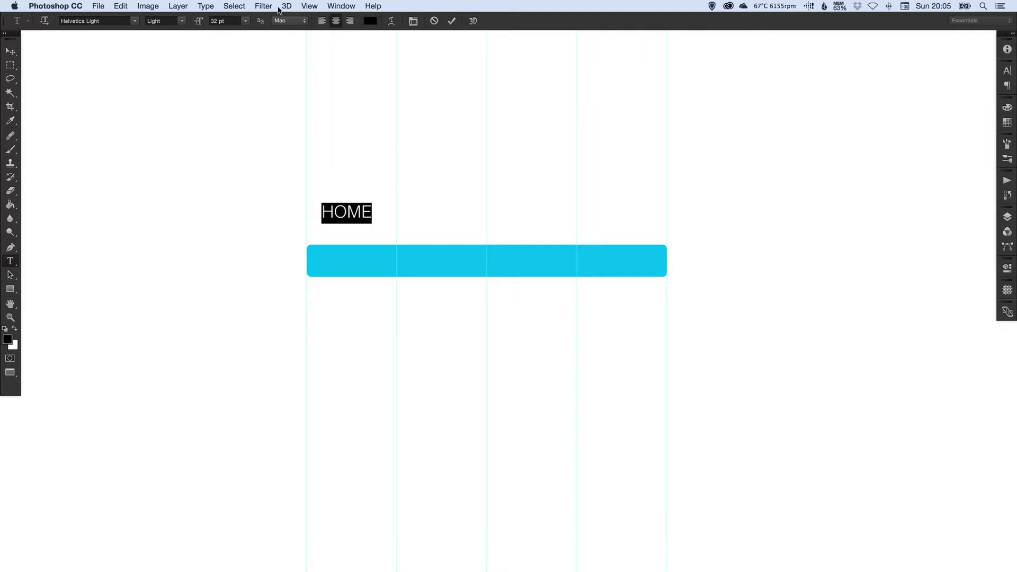
click(186, 22)
click(186, 41)
click(244, 21)
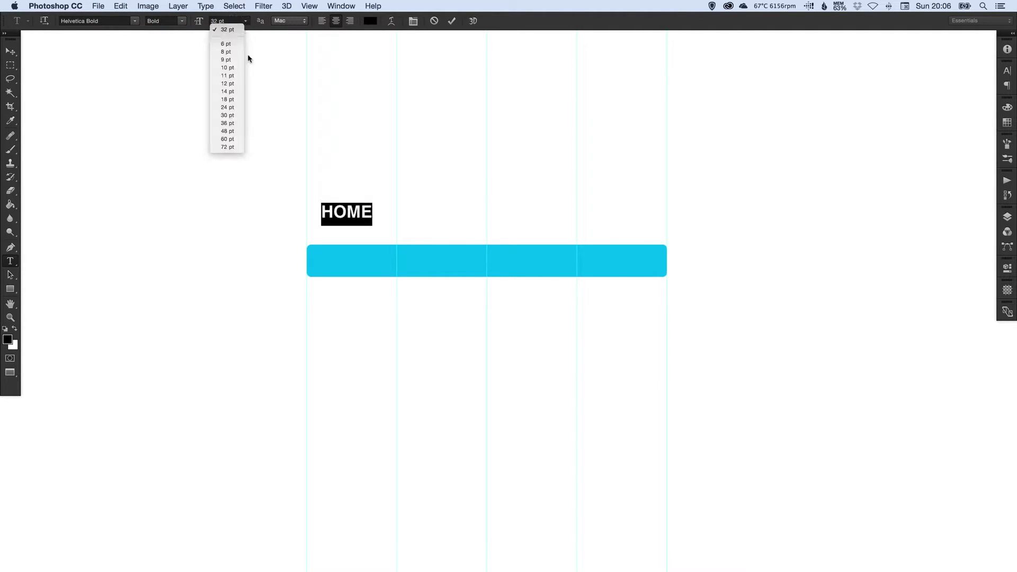
click(231, 106)
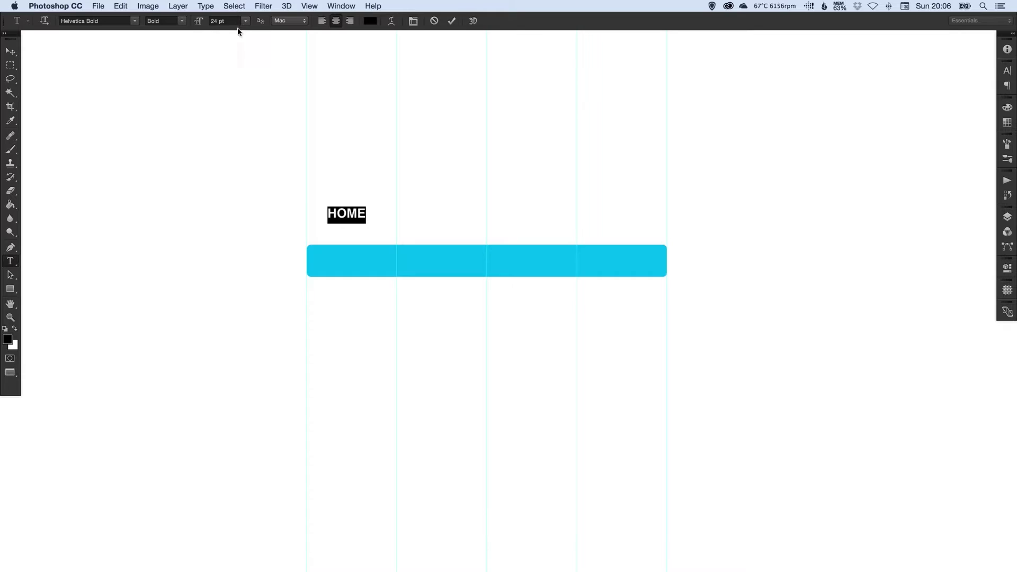
click(240, 21)
click(228, 99)
Move HOME down into the blue bar and colour it white (#ffffff).
click(10, 51)
drag(356, 219, 362, 268)
key(t)
double_click(352, 264)
click(370, 21)
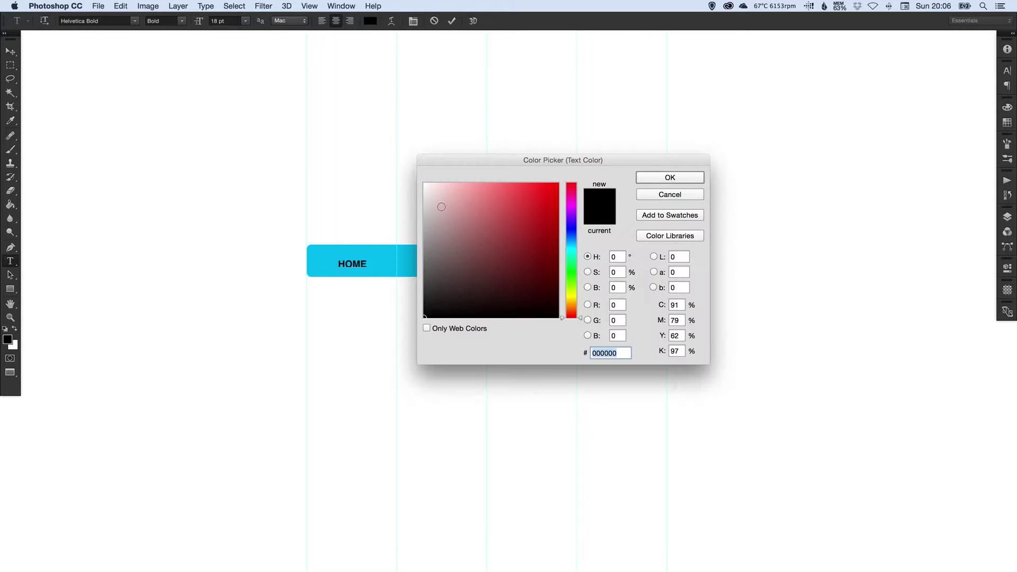
text(ffffff)
click(651, 176)
click(11, 51)
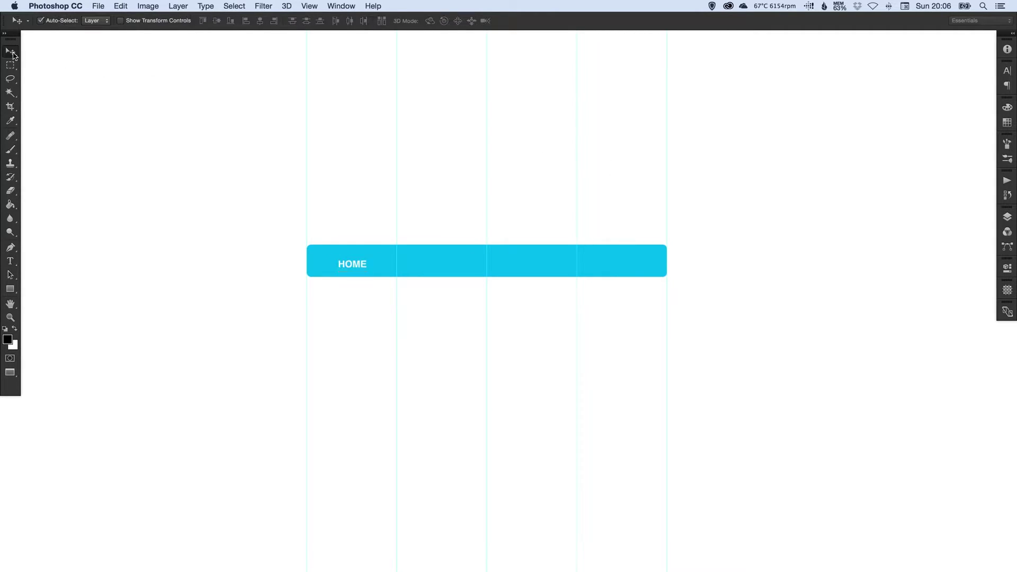
Zoom in around the HOME label.
key(z)
click(350, 262)
key(v)
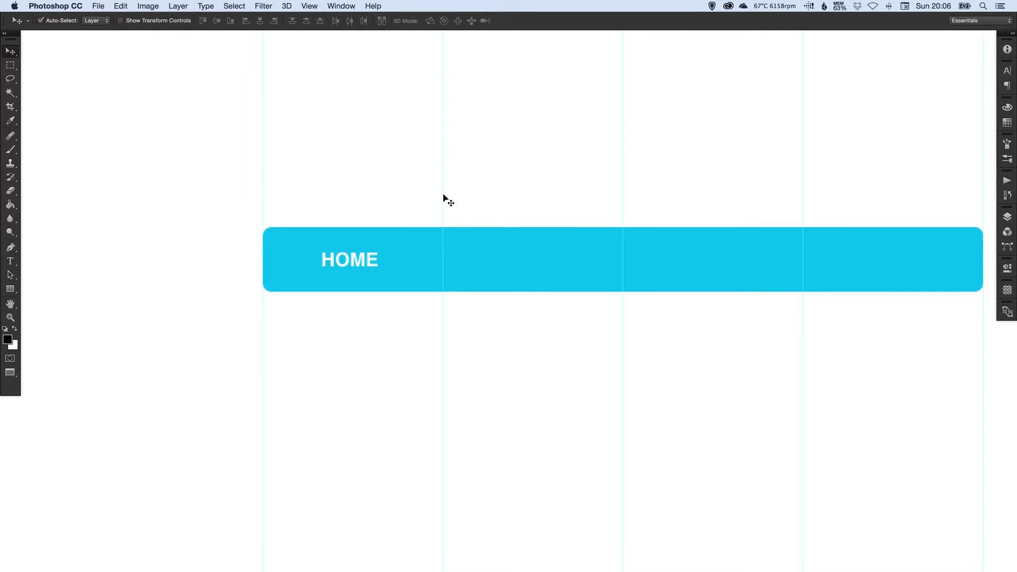
key(t)
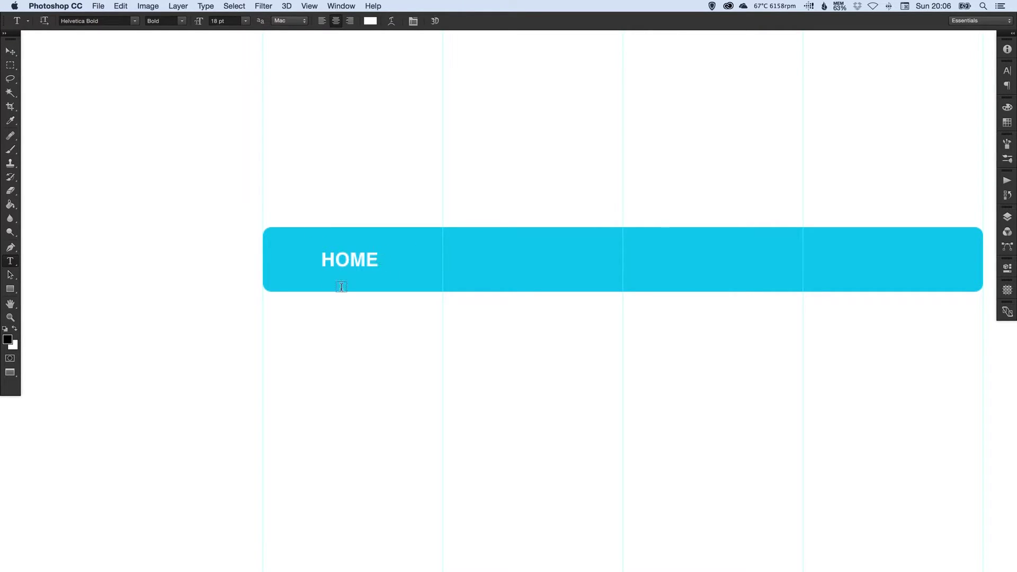
Delete the stray E's typed after HOME, leaving only 'HOME', and commit the text.
click(378, 258)
text(EEEEEEEEE)
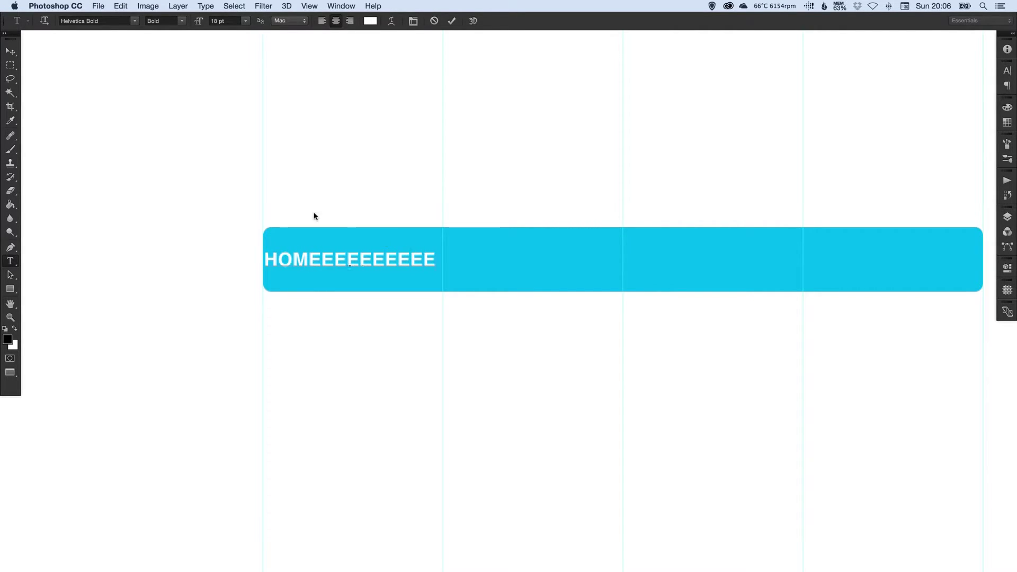
text(E)
click(16, 54)
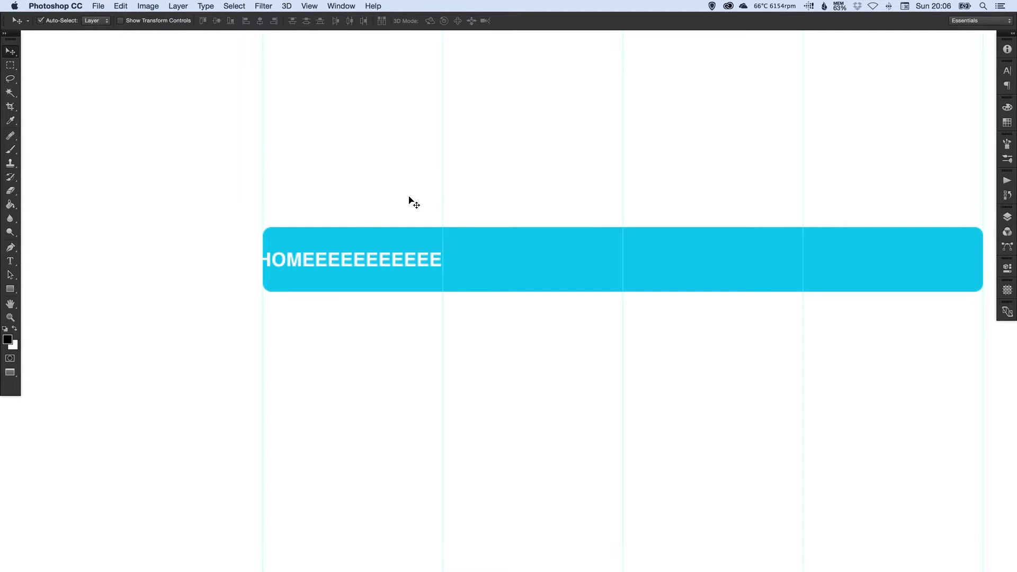
key(Right)
key(Right)
key(Right)
key(Right)
key(Right)
key(Right)
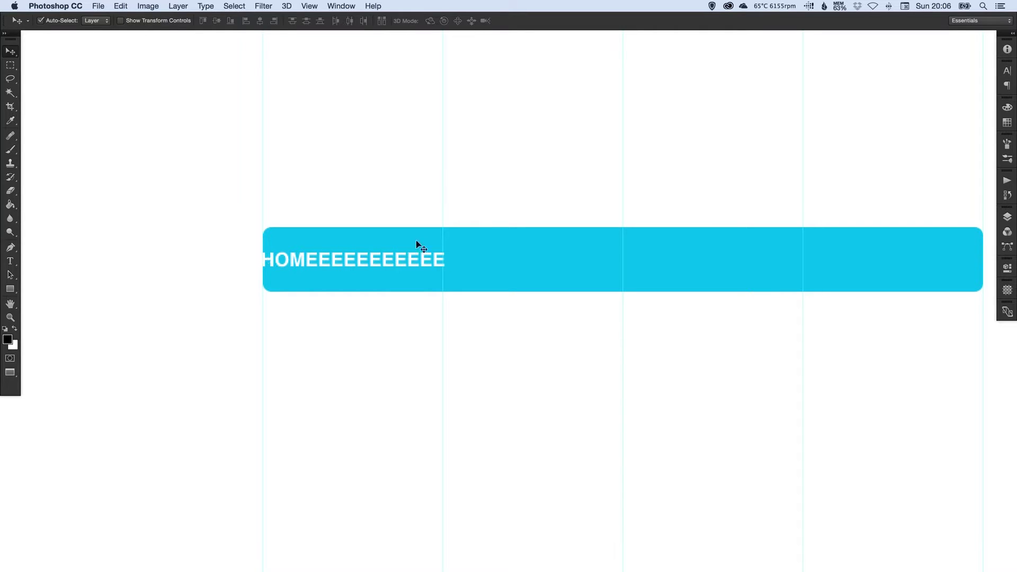
key(t)
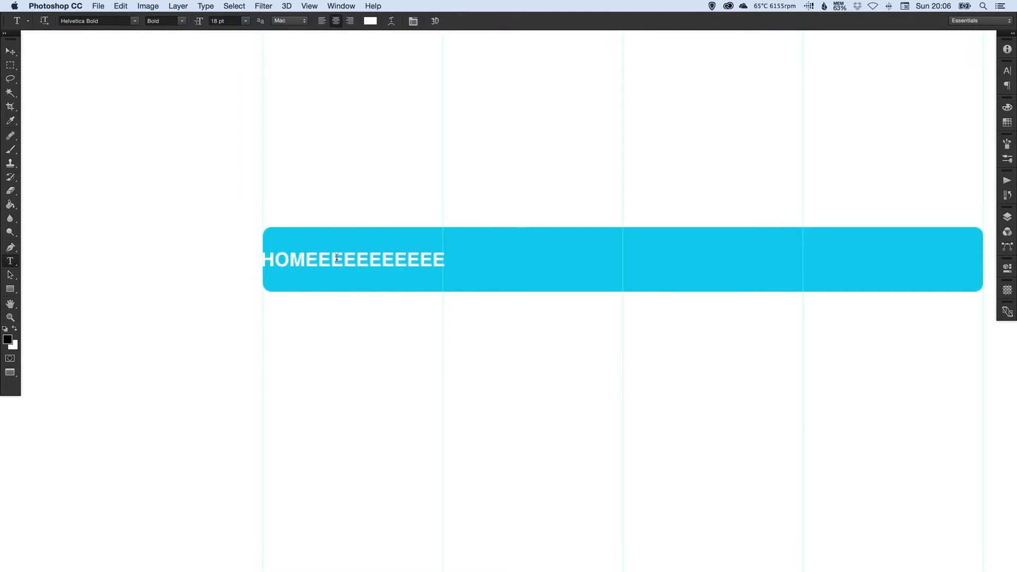
drag(318, 259, 536, 226)
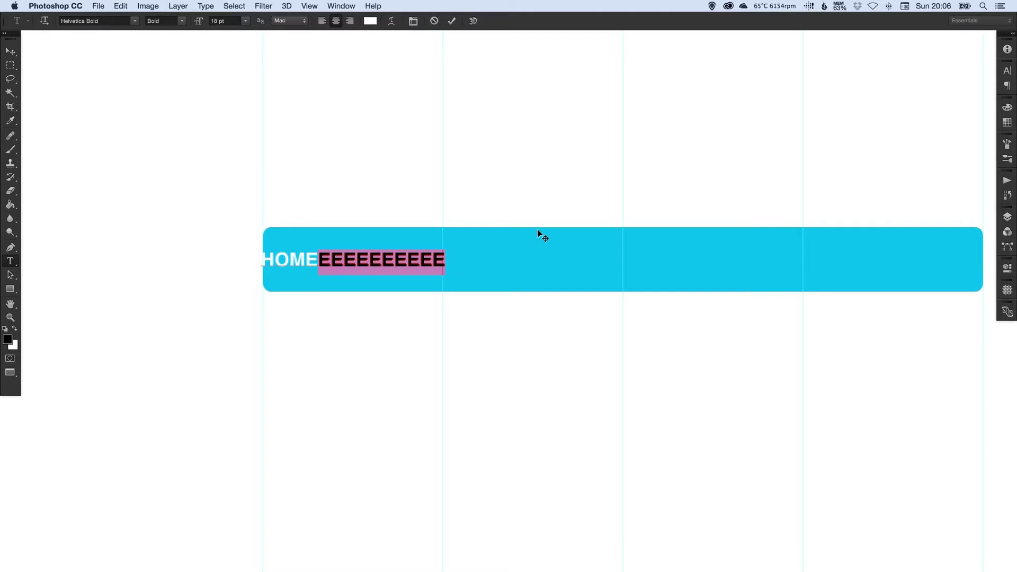
key(BackSpace)
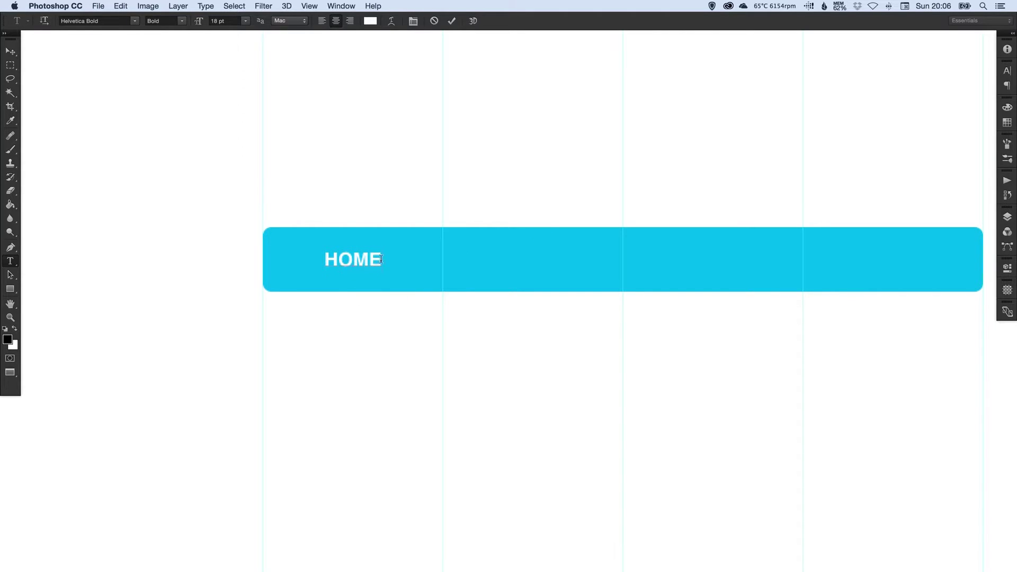
text(v)
key(super+z)
key(super+Return)
key(v)
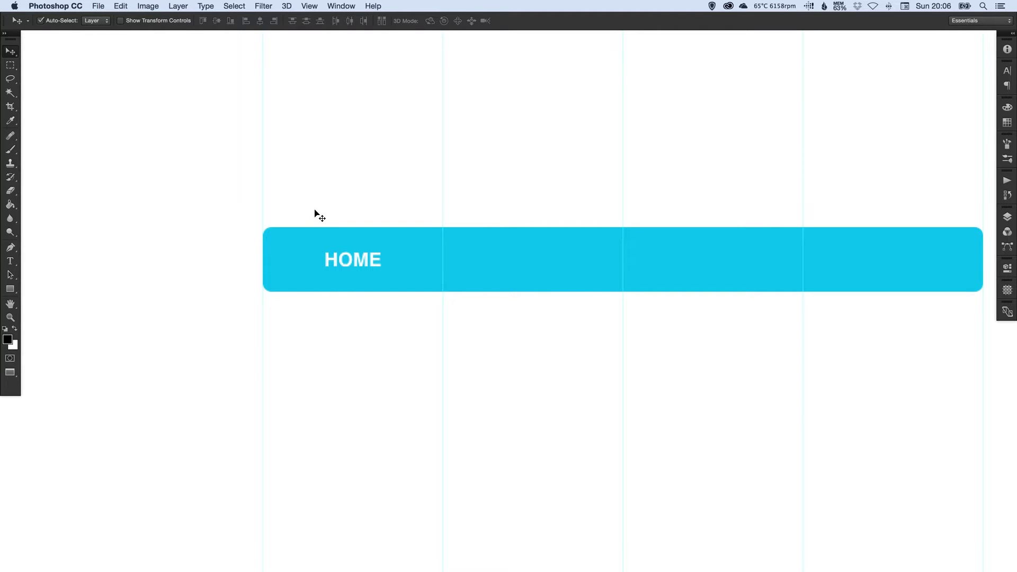
Duplicate the HOME label three times, nudging each copy right into the next section.
drag(420, 231, 334, 241)
key(super)
key(shift+Right)
key(shift+Right)
key(shift+Right)
key(shift+Right)
key(shift+Right)
key(shift+Right)
key(shift+Right)
key(shift+Right)
key(shift+Right)
key(shift+Right)
key(shift+Right)
key(shift+Right)
key(shift+Right)
key(shift+Right)
key(shift+Right)
key(shift+Right)
key(shift+Right)
key(shift+Right)
key(shift+Right)
key(shift+Right)
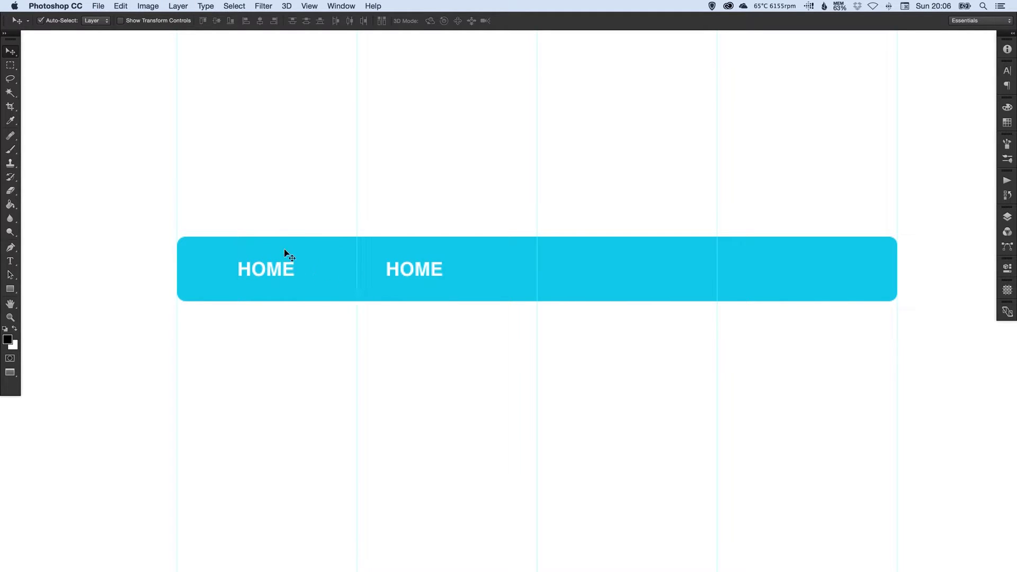
key(super+j)
key(shift+Right)
key(shift+Right)
key(shift+Right)
key(shift+Right)
key(shift+Right)
key(shift+Right)
key(shift+Right)
key(shift+Right)
key(shift+Right)
key(shift+Right)
key(shift+Right)
key(shift+Right)
key(shift+Right)
key(shift+Right)
key(shift+Right)
key(shift+Right)
key(shift+Right)
key(shift+Right)
key(shift+Right)
key(shift+Right)
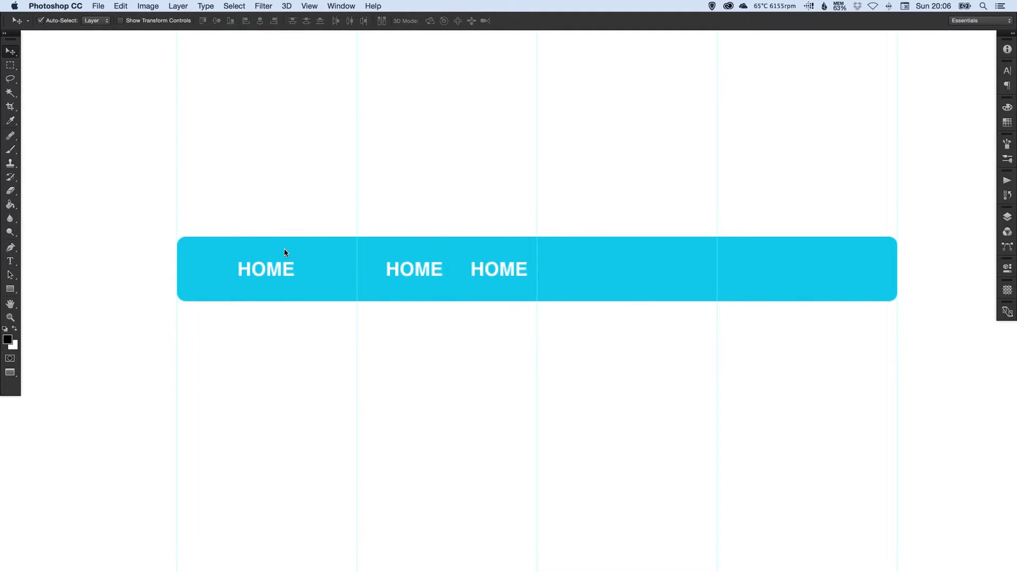
key(shift+Right)
key(shift+Right)
key(shift+Right)
key(shift+Right)
key(shift+Right)
key(shift+Right)
key(super+j)
key(shift+Right)
key(shift+Right)
key(shift+Right)
key(shift+Right)
key(shift+Right)
key(shift+Right)
key(shift+Right)
key(shift+Right)
key(shift+Right)
key(shift+Right)
key(shift+Right)
key(shift+Right)
key(shift+Right)
key(shift+Right)
key(shift+Right)
key(shift+Right)
key(shift+Right)
key(shift+Right)
key(shift+Right)
key(shift+Right)
key(shift+Right)
key(shift+Right)
key(shift+Right)
key(shift+Right)
key(shift+Right)
key(shift+Right)
key(shift+Right)
key(shift+Right)
key(shift+Right)
key(shift+Right)
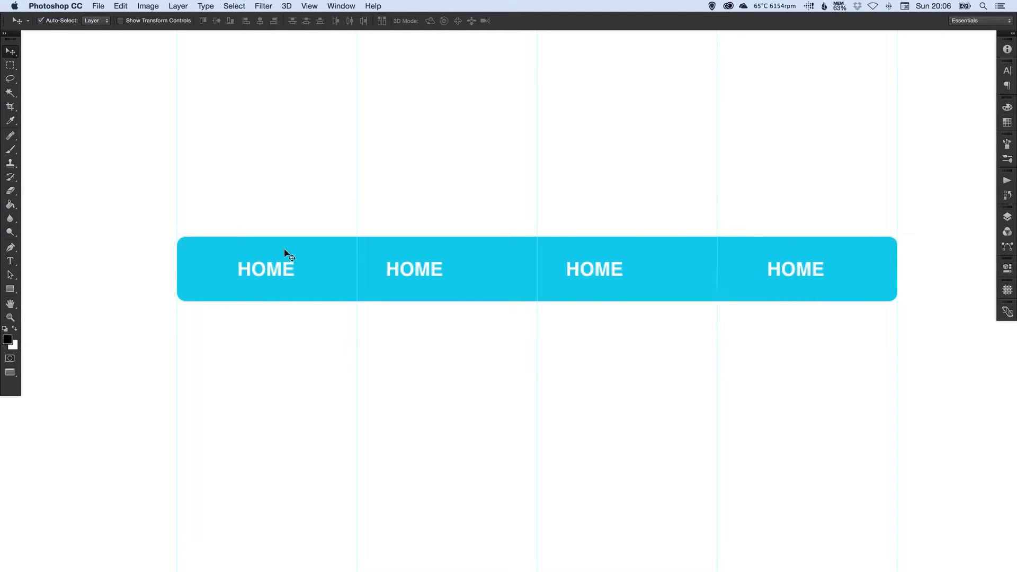
Pad the fourth HOME label with extra E's and nudge it right toward centre.
scroll(531, 297, right, 8)
key(t)
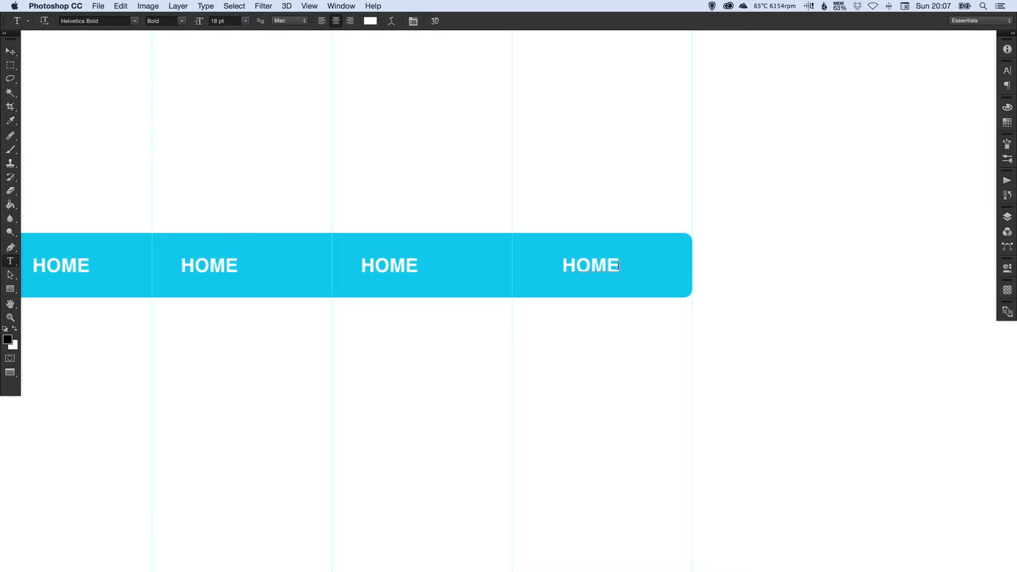
click(618, 265)
text(EEEEE)
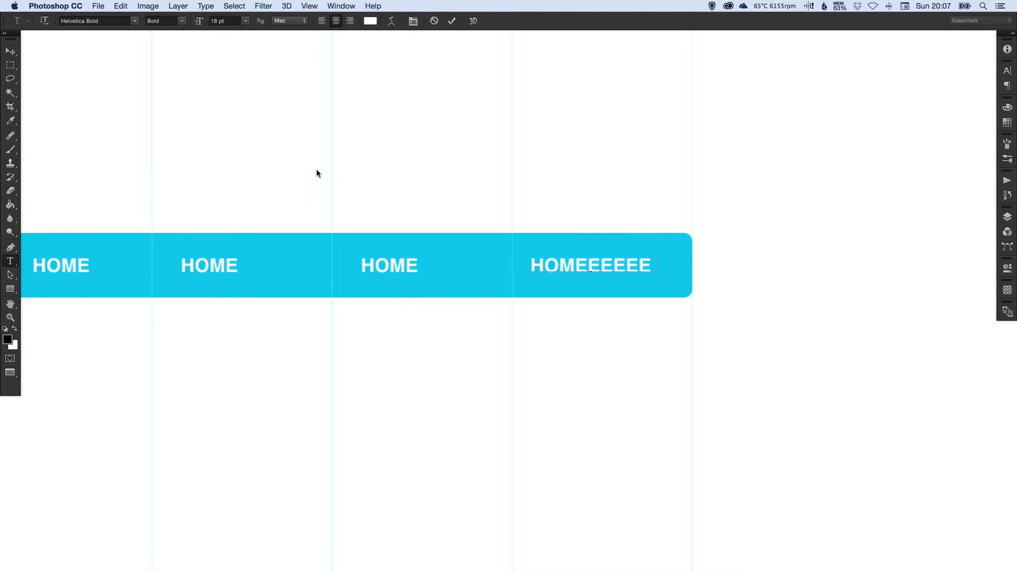
text(EEEE)
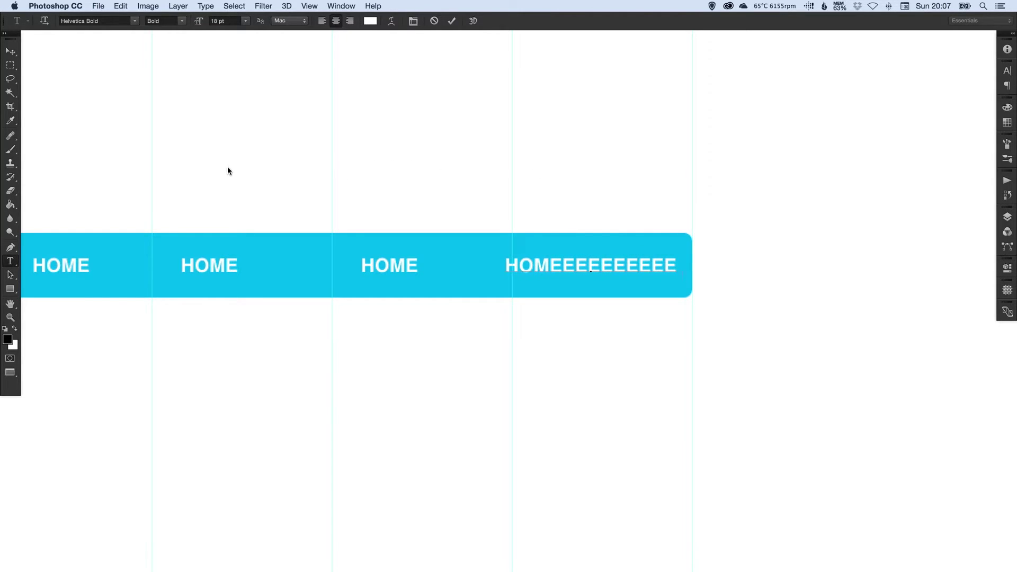
text(E)
click(10, 52)
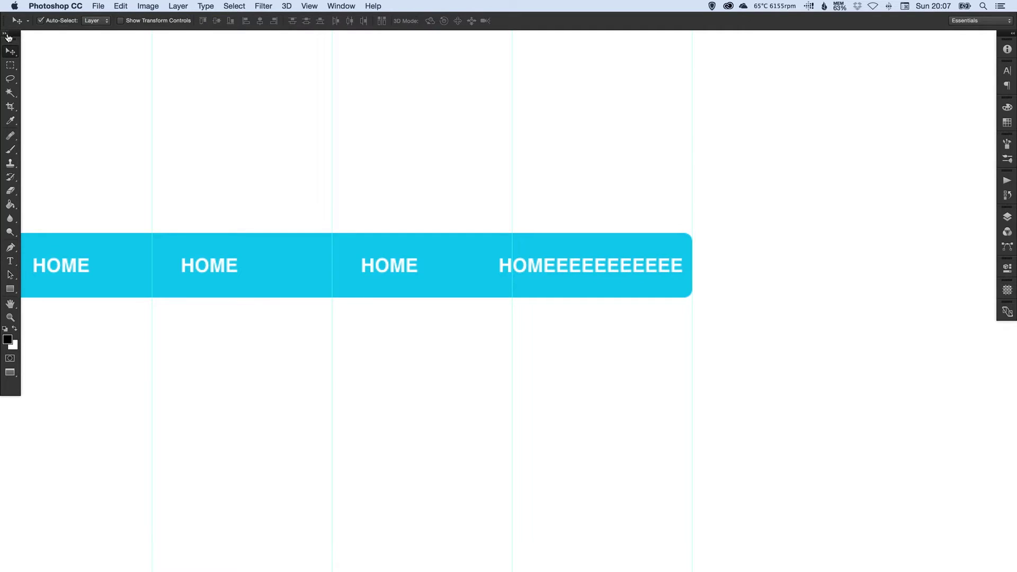
key(Right)
key(Right)
key(Right)
key(Right)
key(Right)
key(Right)
key(Right)
key(Right)
key(Right)
key(Right)
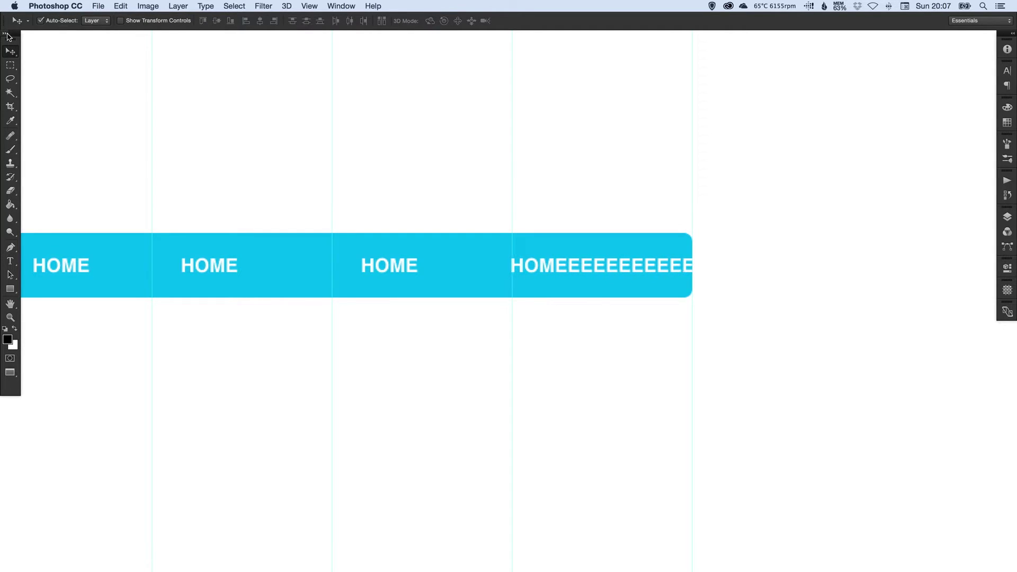
Delete the extra E's from the fourth label and nudge it slightly left.
key(t)
drag(567, 268, 710, 268)
key(BackSpace)
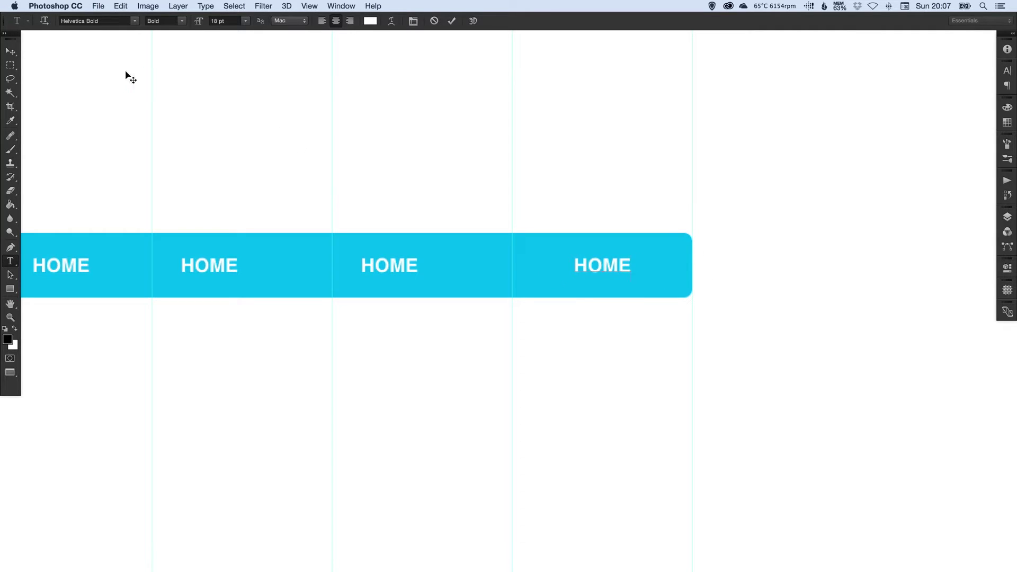
click(12, 51)
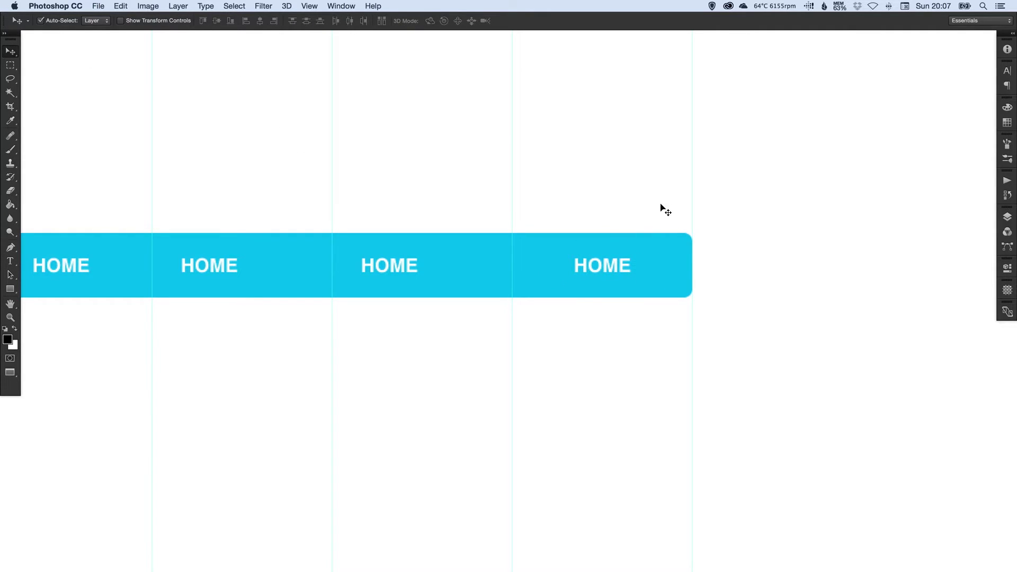
key(Left)
drag(612, 274, 652, 273)
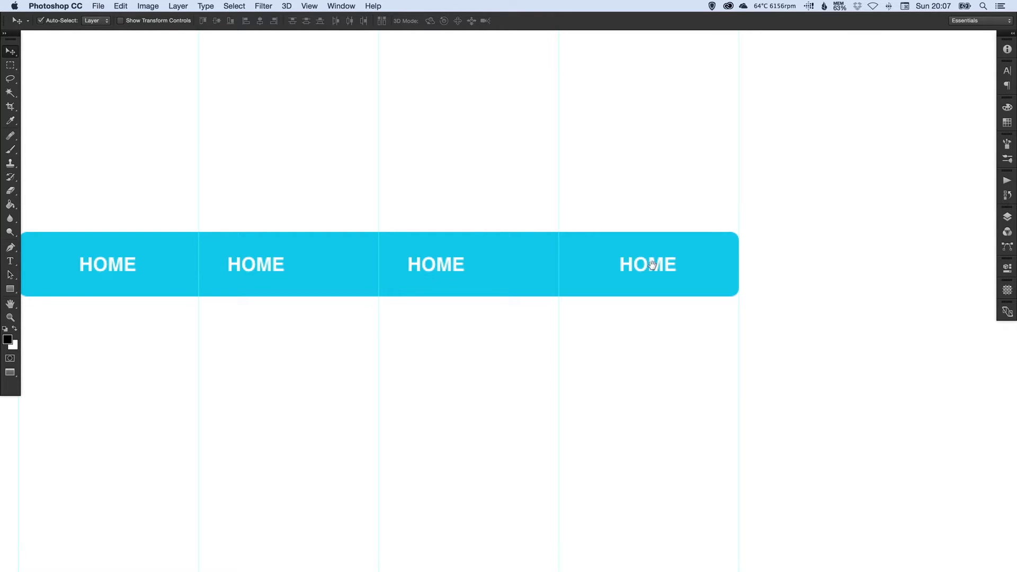
Select all four HOME text layers and distribute their horizontal centres evenly.
scroll(671, 264, left, 5)
scroll(671, 265, up, 2)
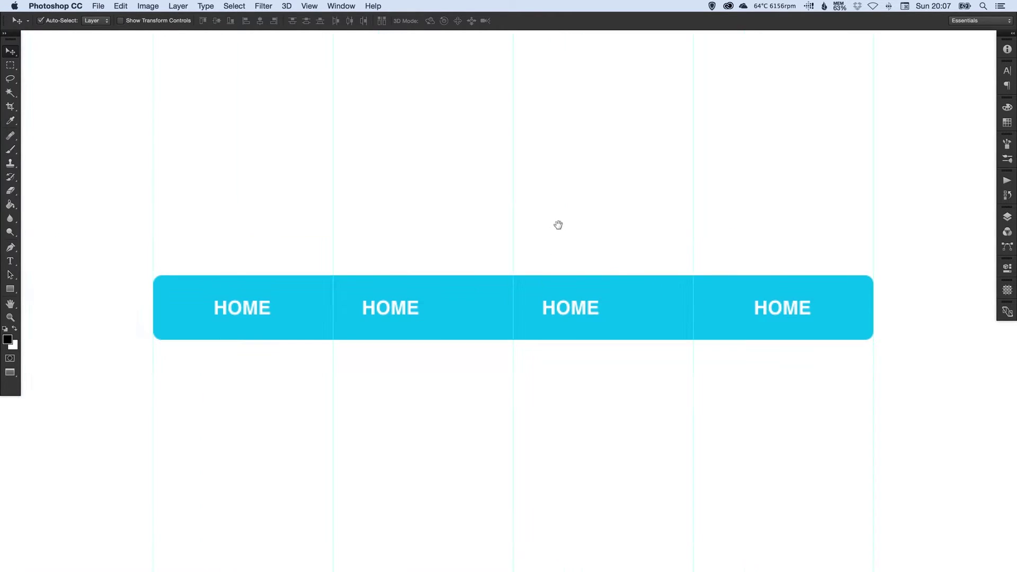
scroll(562, 223, right, 1)
scroll(562, 223, down, 1)
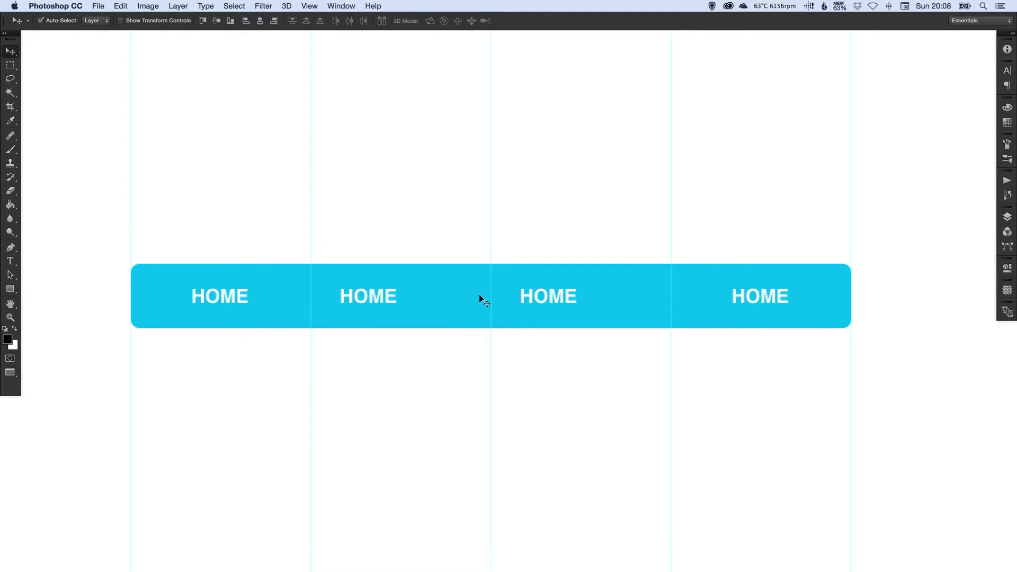
shift+click(561, 299)
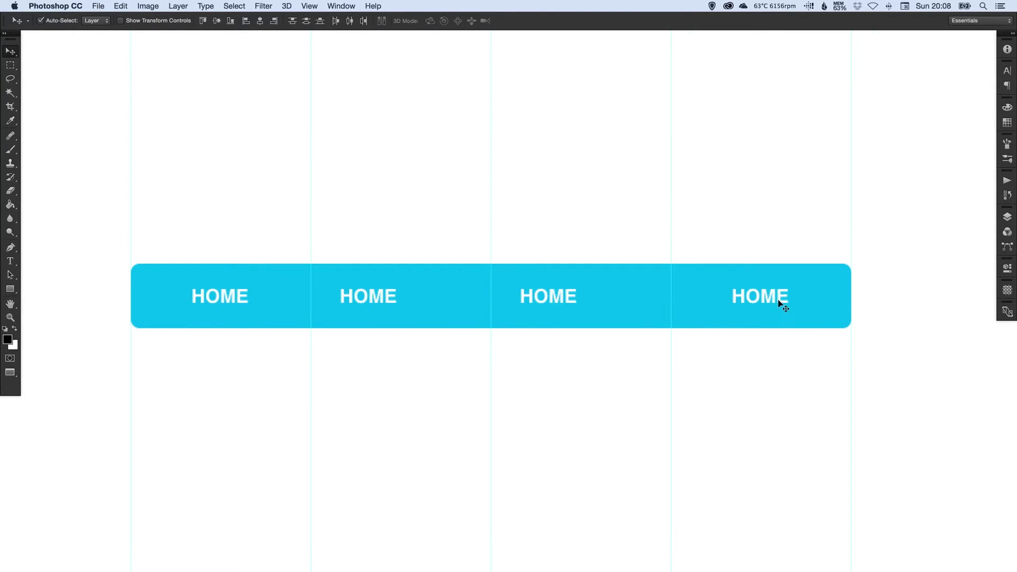
click(350, 22)
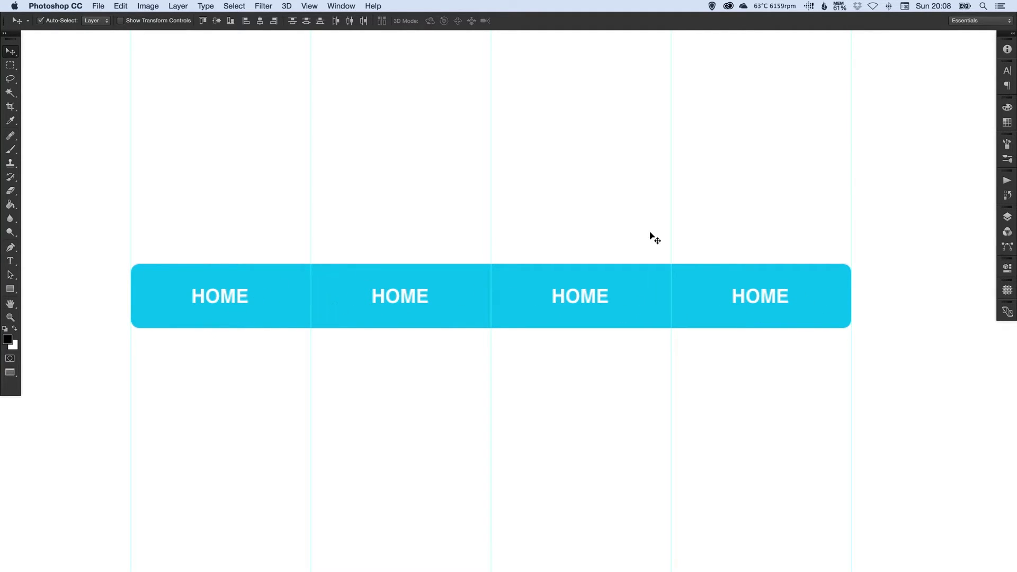
scroll(391, 231, left, 2)
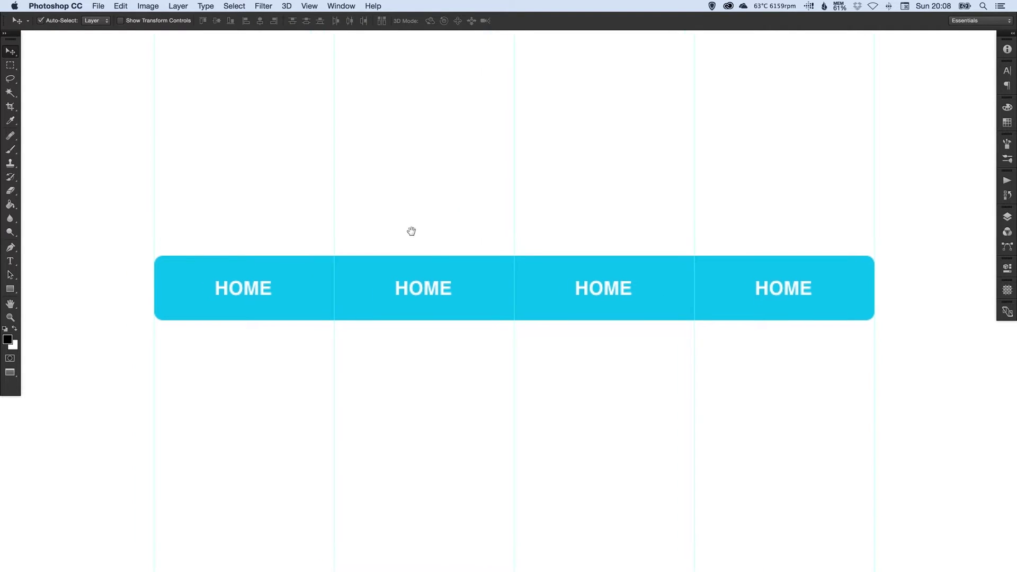
Change the second label's text from HOME to ABOUT.
key(t)
click(428, 289)
key(ctrl+a)
text(ABOUT)
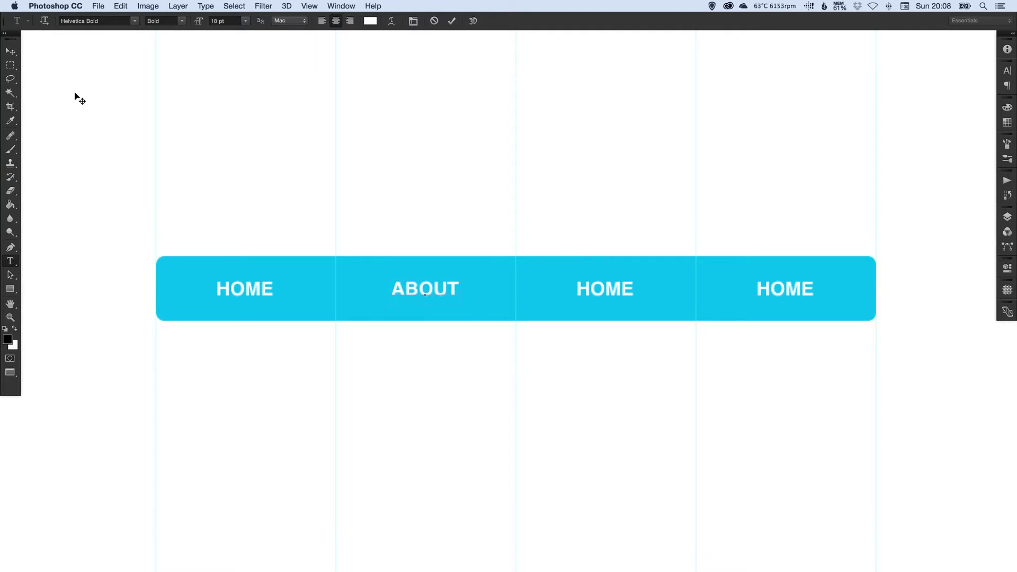
click(10, 51)
Change the third and fourth labels to GALLERY and CONTACT.
key(t)
click(596, 291)
key(ctrl+a)
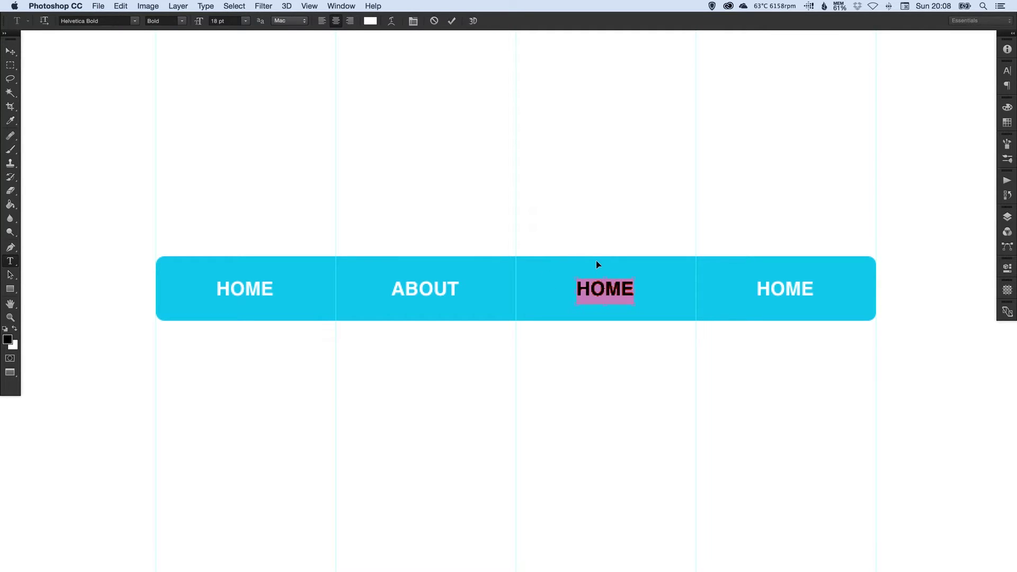
text(GALLERY)
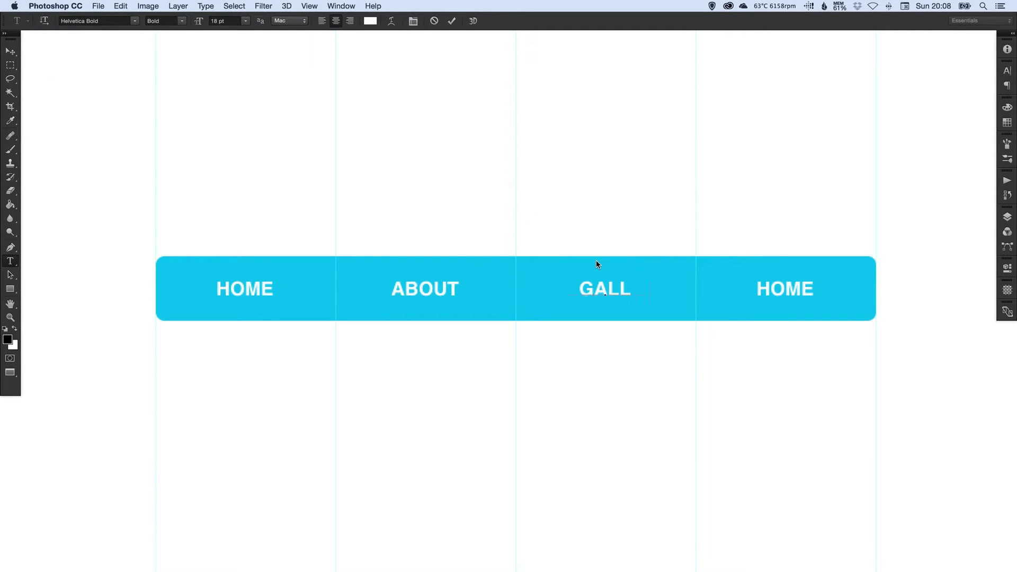
click(10, 52)
key(t)
click(749, 278)
key(ctrl+a)
text(CONTACT)
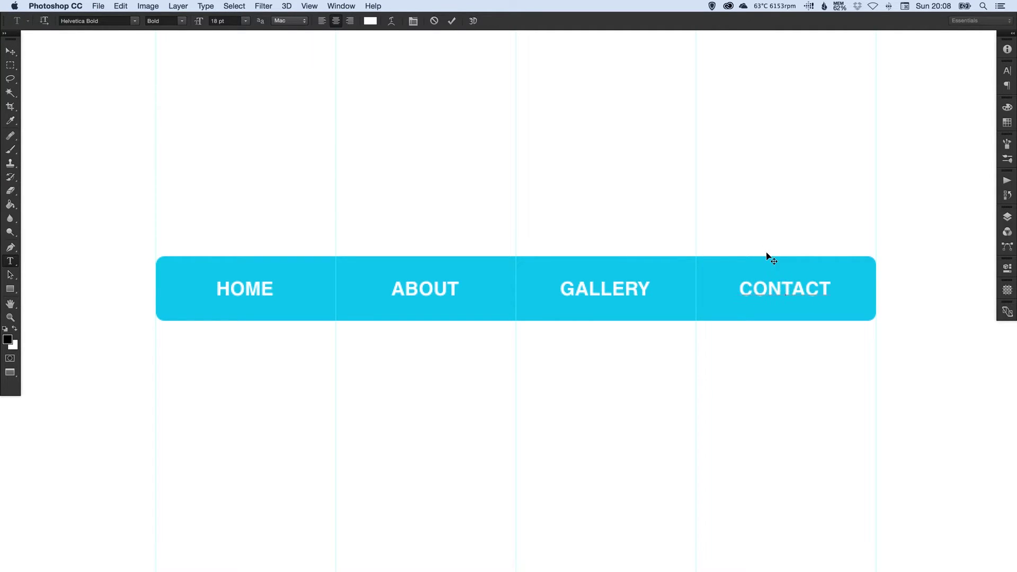
click(18, 51)
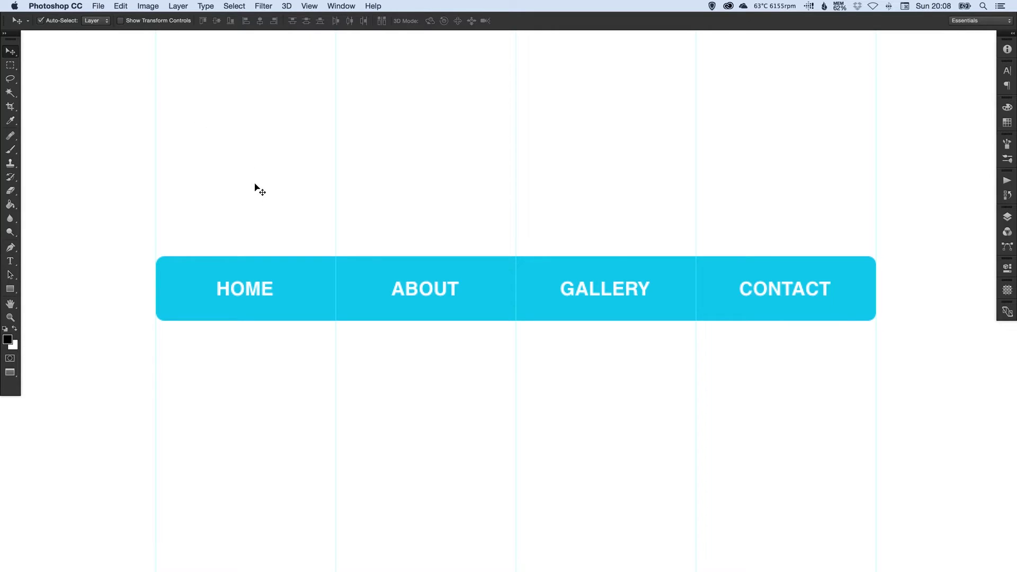
Zoom in twice on the bar's left end and pan there with the guides showing.
key(super+semicolon)
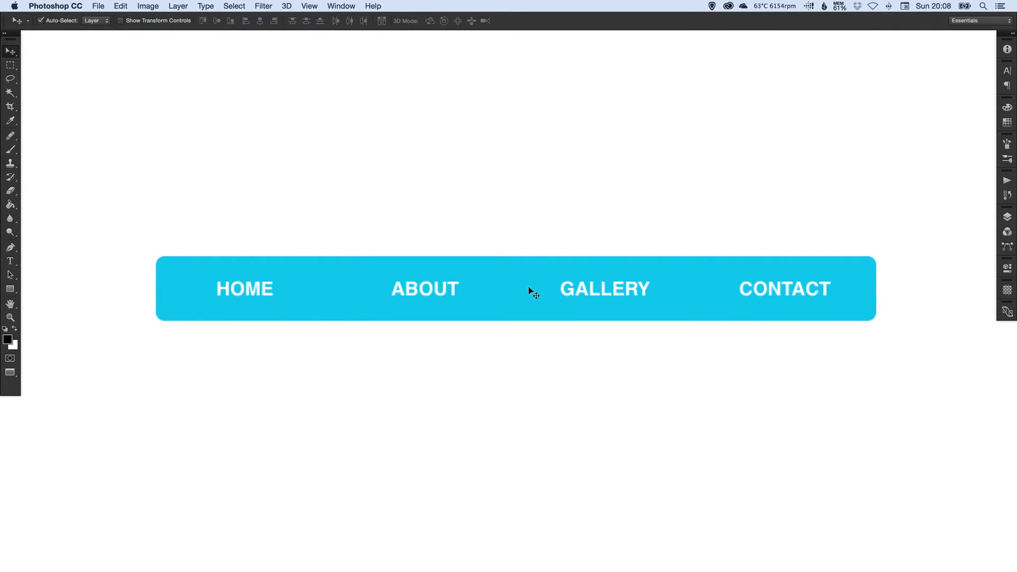
key(z)
click(335, 296)
click(337, 299)
key(v)
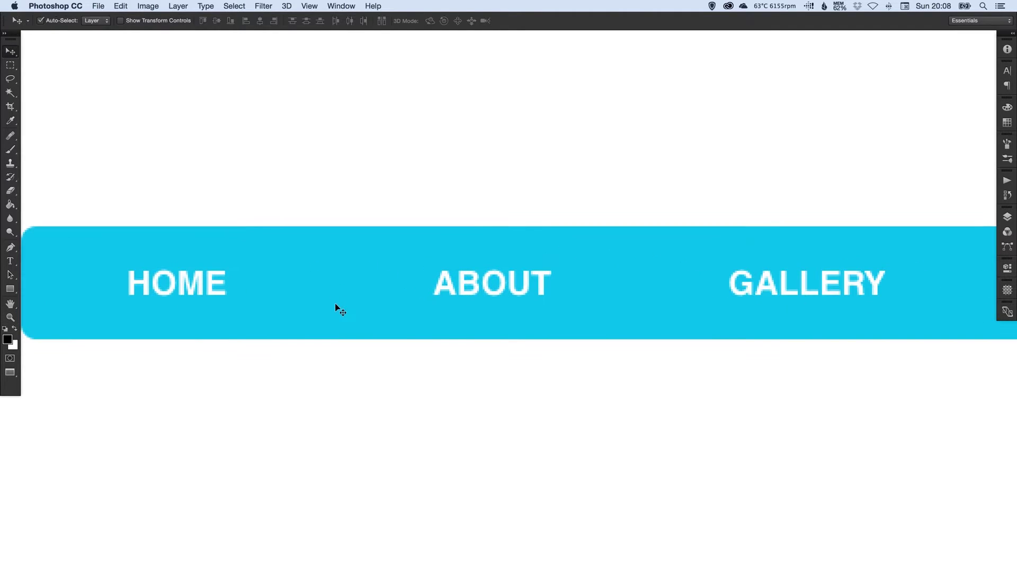
key(super+semicolon)
drag(378, 263, 410, 265)
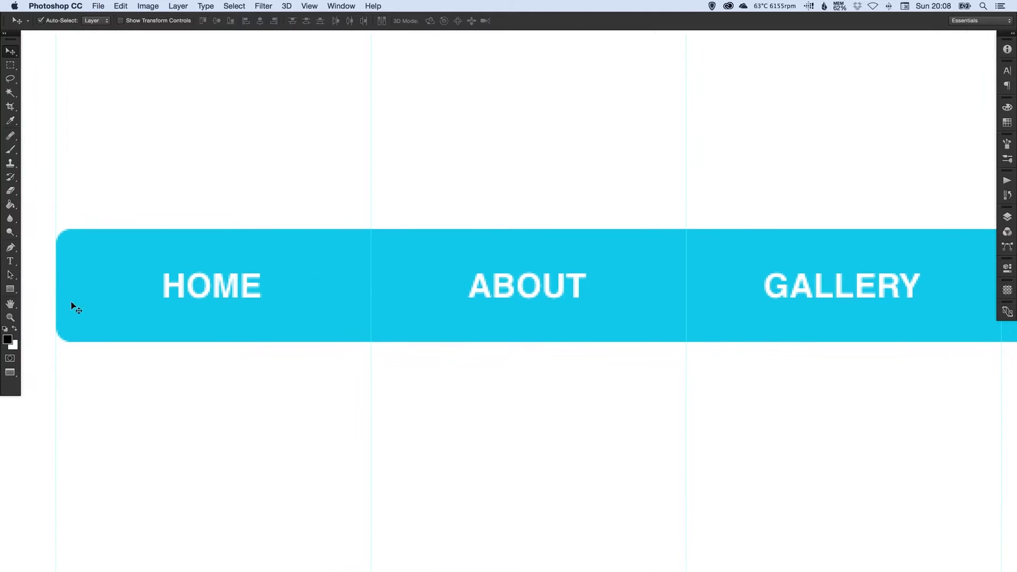
click(10, 289)
Draw a vertical line shape with no stroke down across the bar.
click(43, 326)
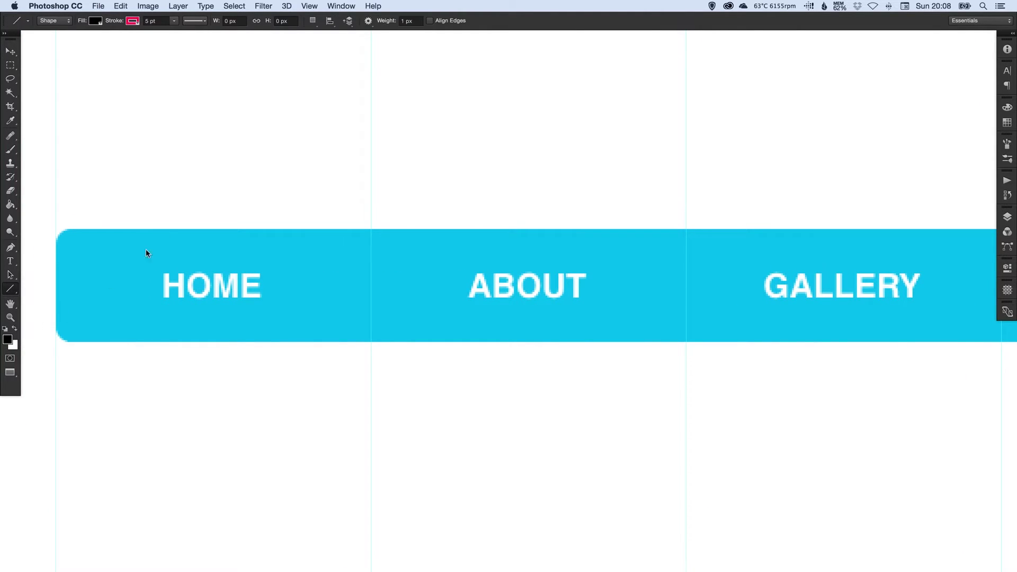
click(137, 23)
click(87, 42)
drag(343, 196, 343, 301)
Align the line onto the HOME/ABOUT guide and stretch it to the bar's bottom edge.
key(v)
key(super+space)
drag(404, 320, 477, 313)
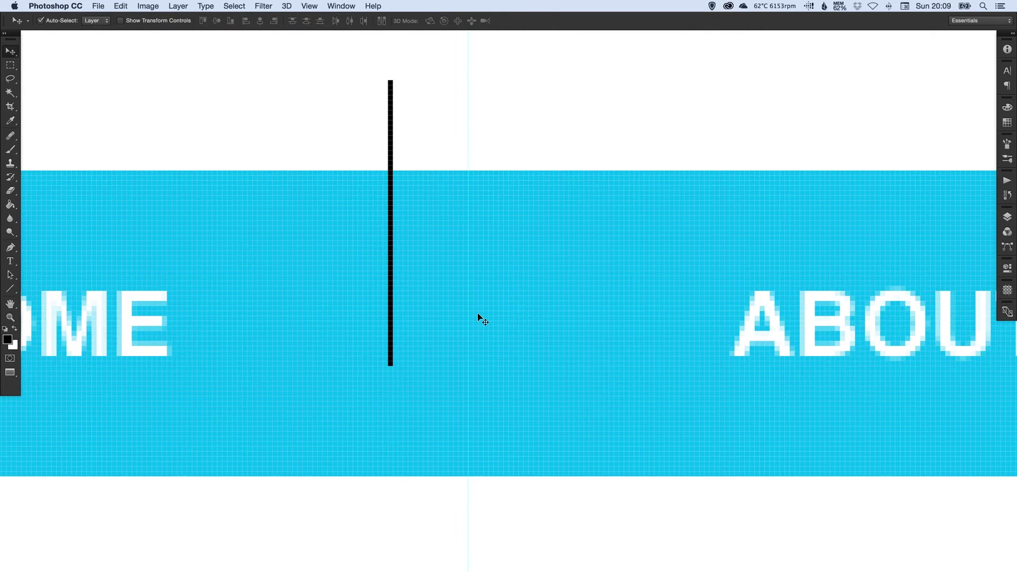
key(Right)
key(Right)
key(Right)
key(Right)
key(Right)
key(Right)
key(Right)
key(Right)
key(Right)
key(Right)
key(Right)
key(Right)
key(Right)
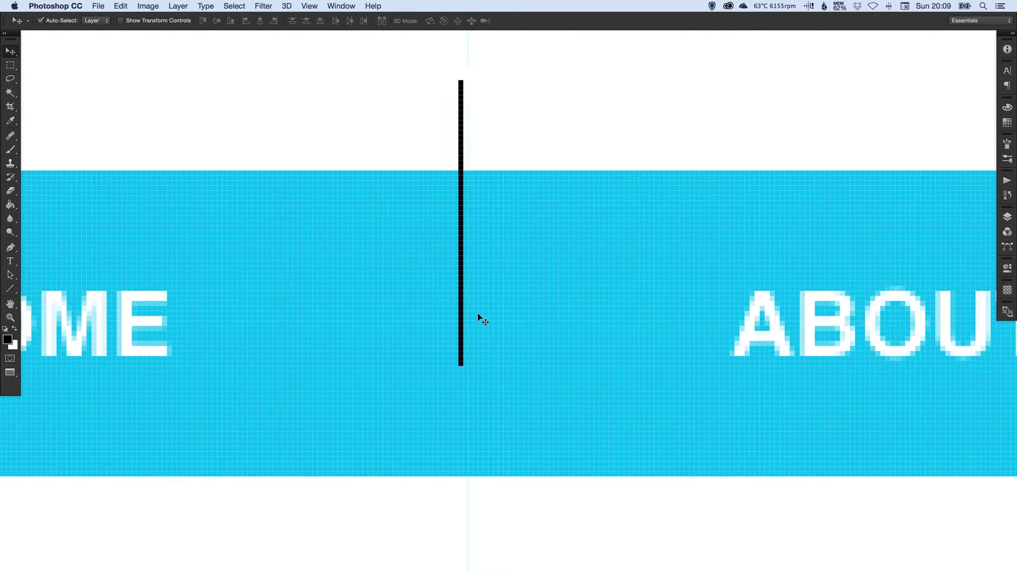
key(shift+Down)
key(shift+Down)
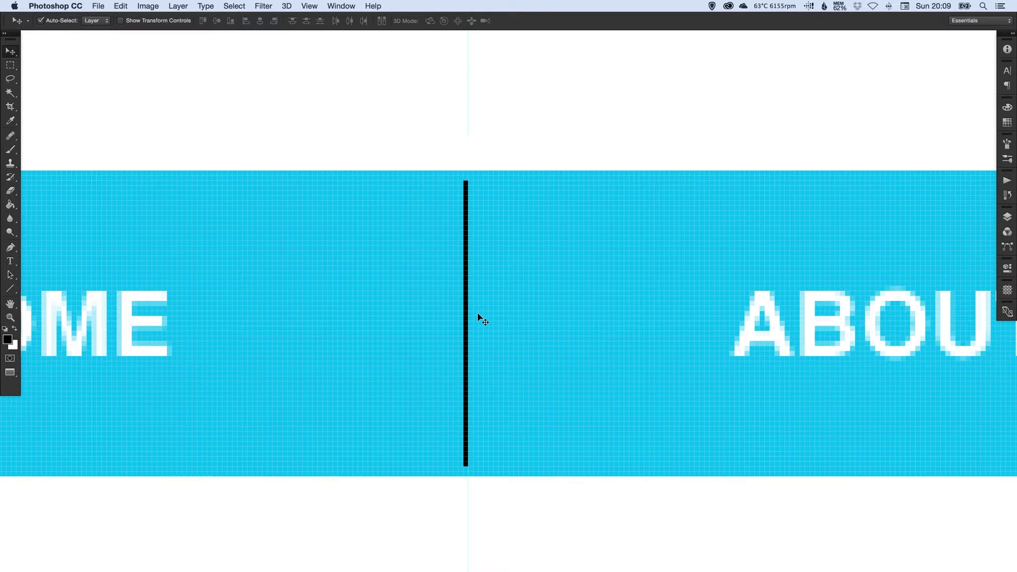
key(super+t)
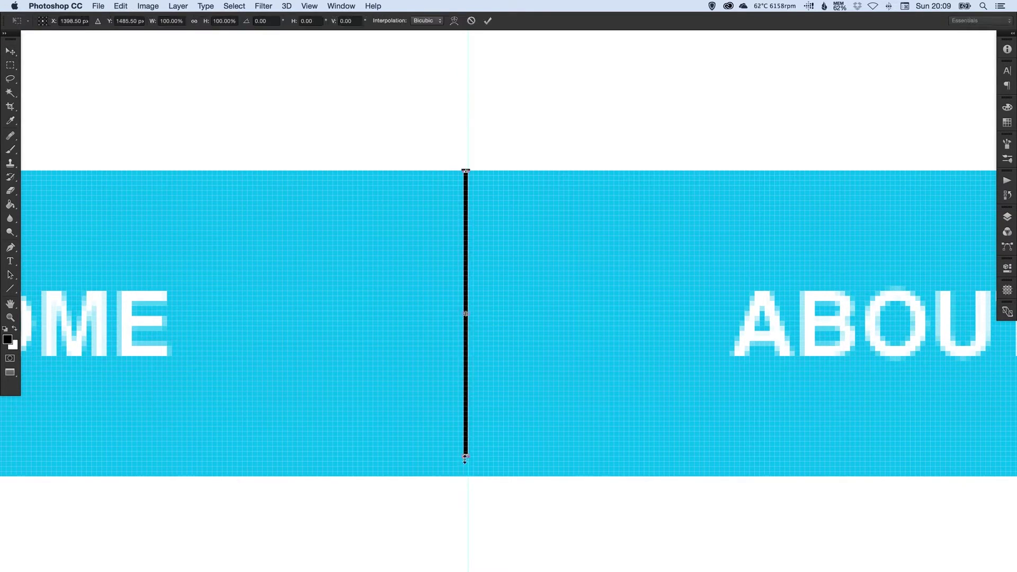
drag(465, 458, 464, 477)
key(Return)
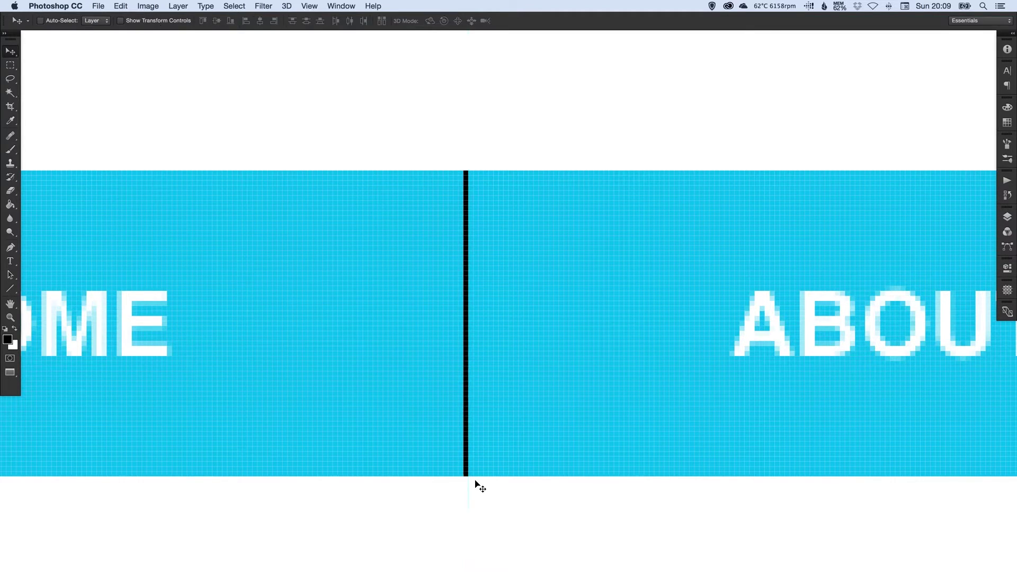
Check the divider against the column guides up close, then hide the guides.
key(super+1)
drag(563, 264, 516, 252)
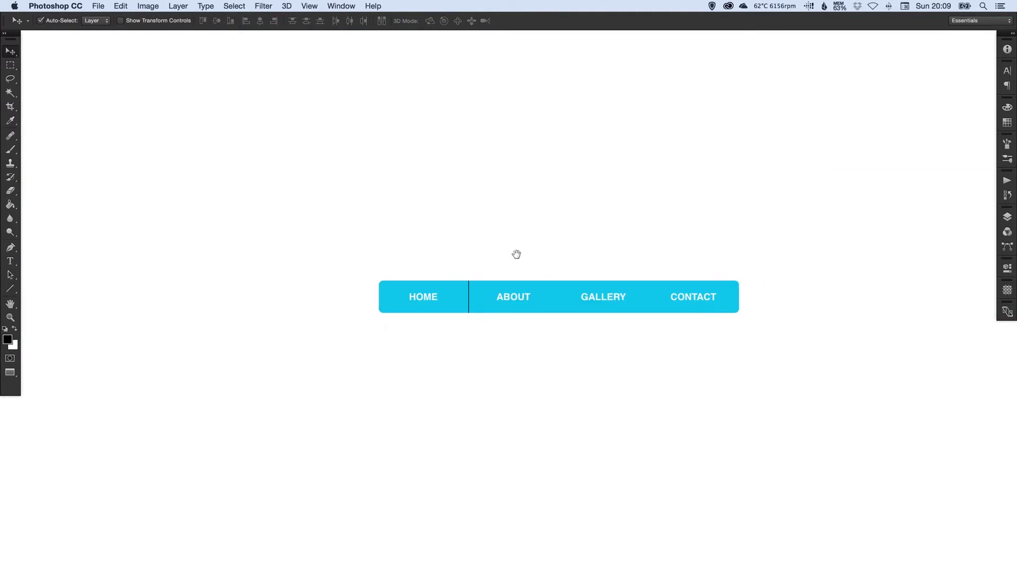
key(z)
click(434, 281)
key(v)
key(super+semicolon)
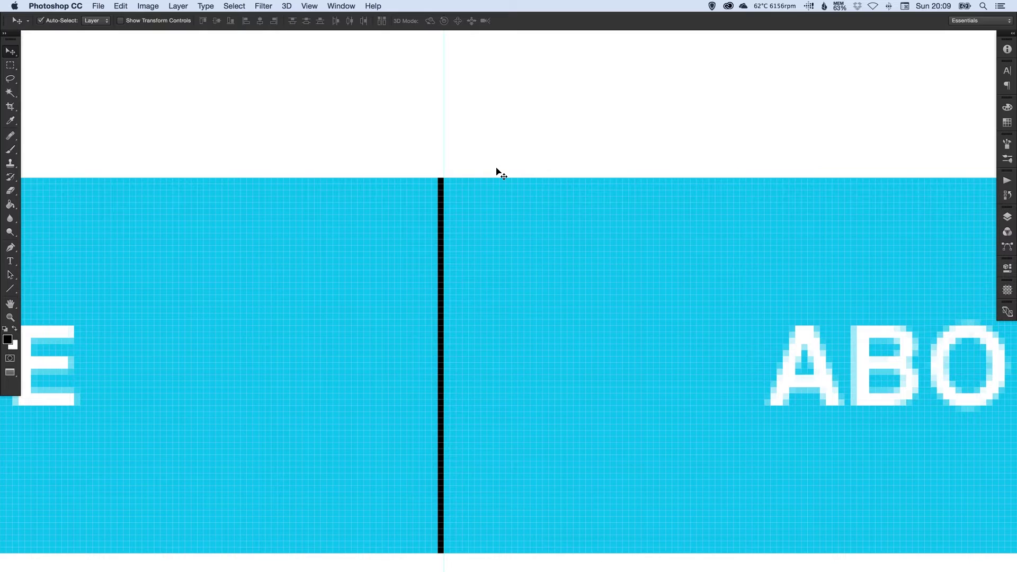
key(super+1)
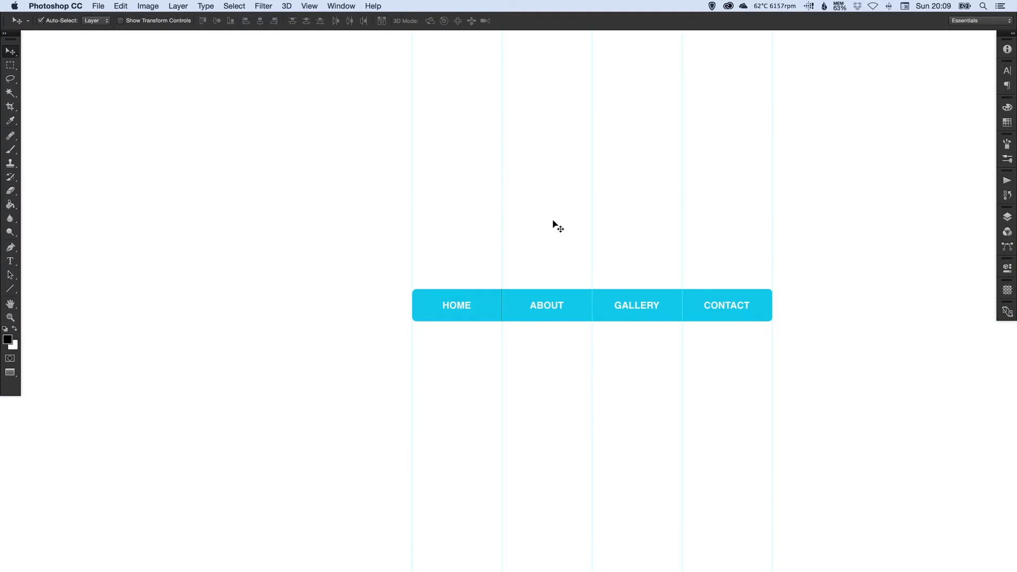
key(super+semicolon)
drag(625, 262, 551, 261)
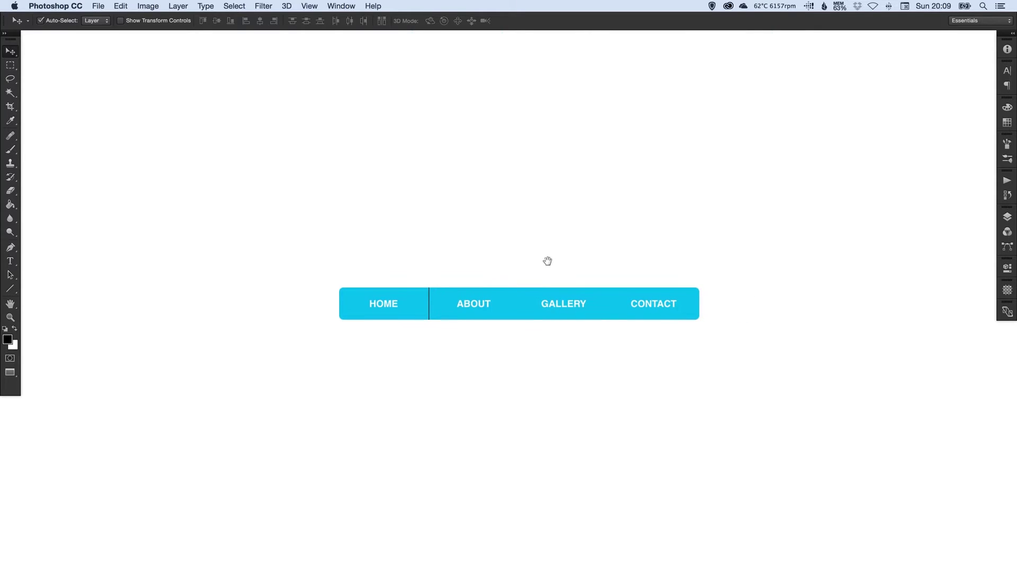
Set the Shape 1 divider's fill to white.
click(1004, 220)
double_click(893, 229)
click(472, 200)
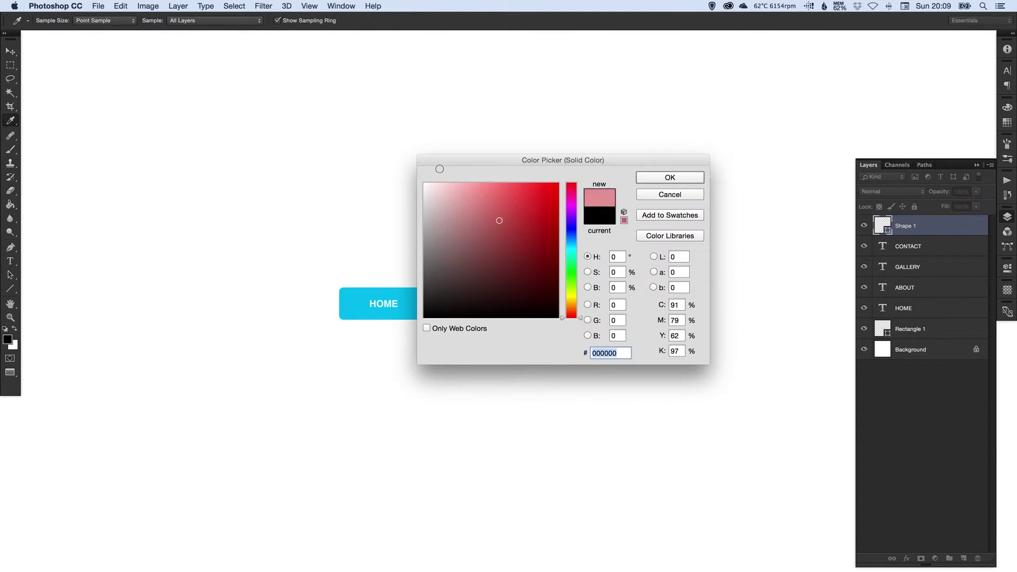
click(230, 50)
key(Return)
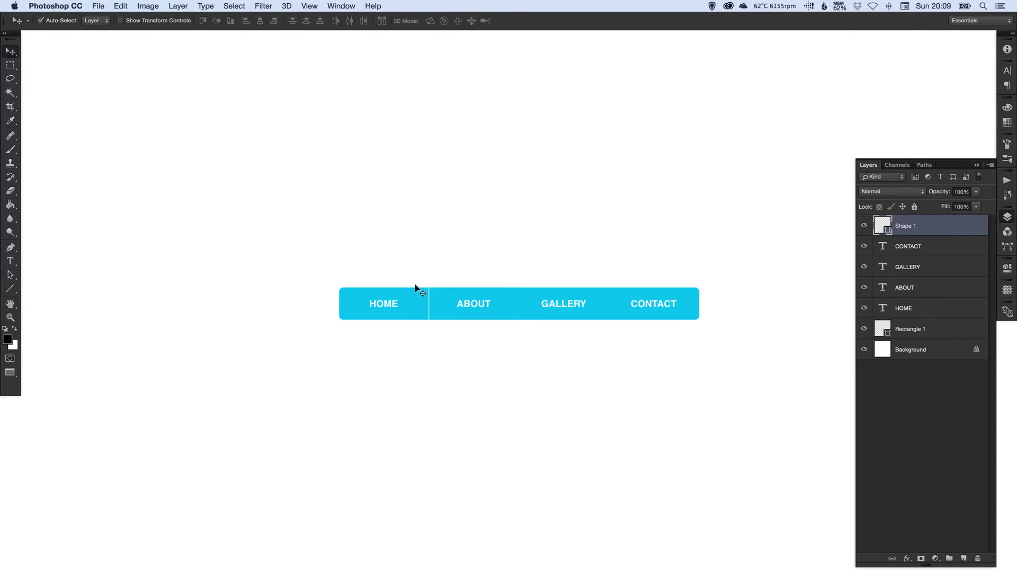
Zoom in on the divider and refill it with the bar's cyan darkened to #0098c3.
key(z)
drag(402, 272, 472, 338)
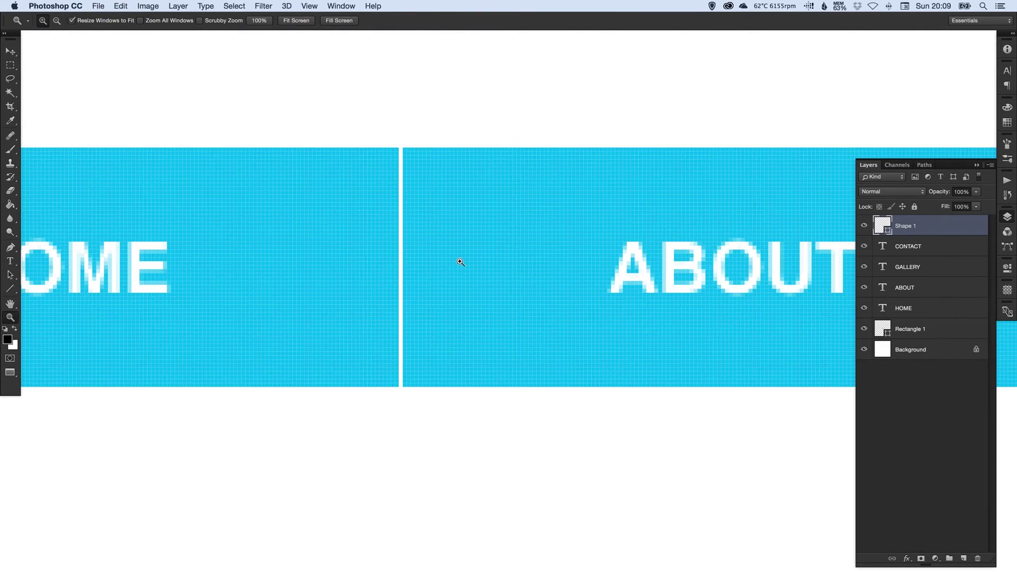
key(v)
drag(422, 255, 469, 262)
key(super+semicolon)
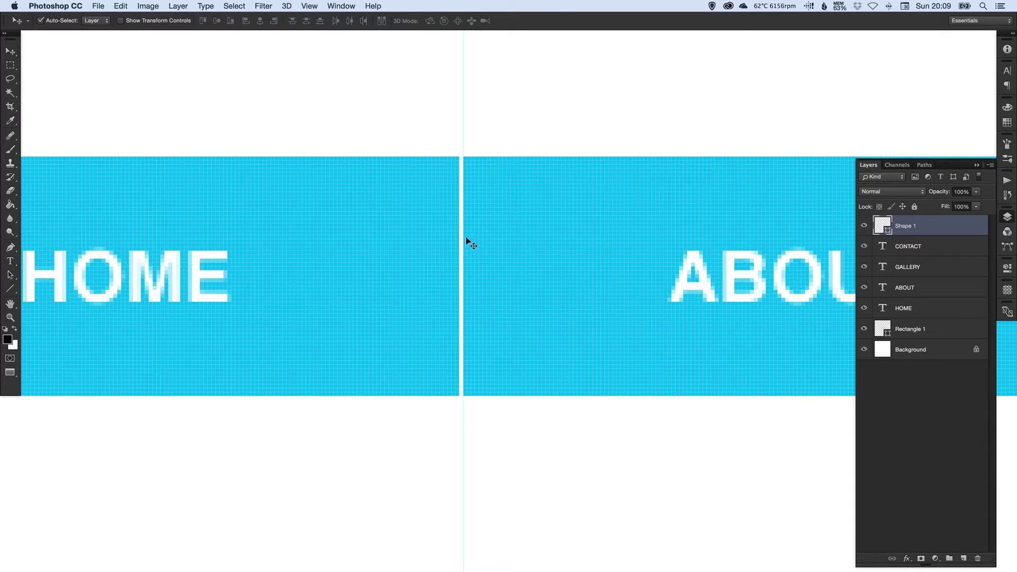
super+click(466, 247)
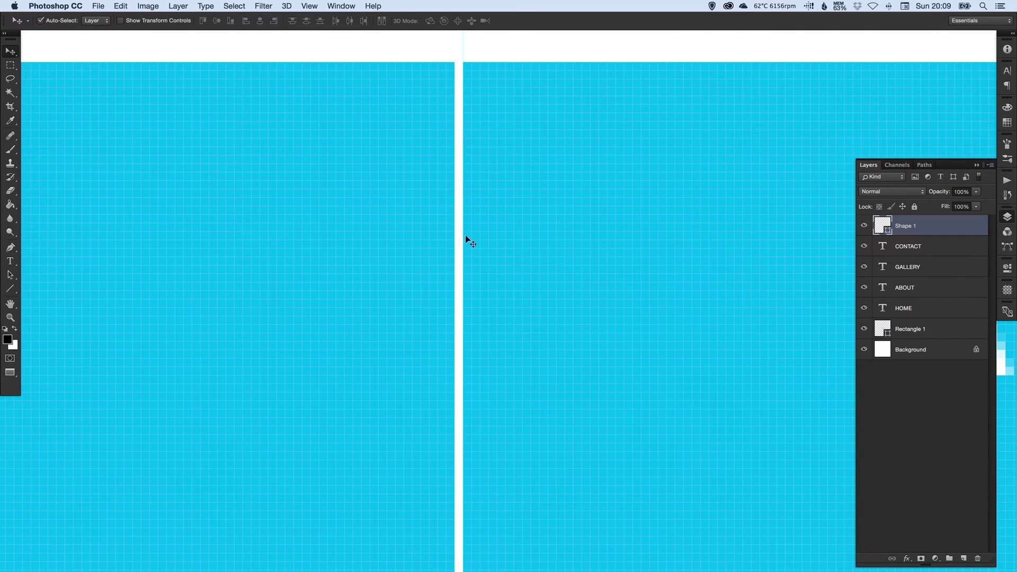
double_click(881, 229)
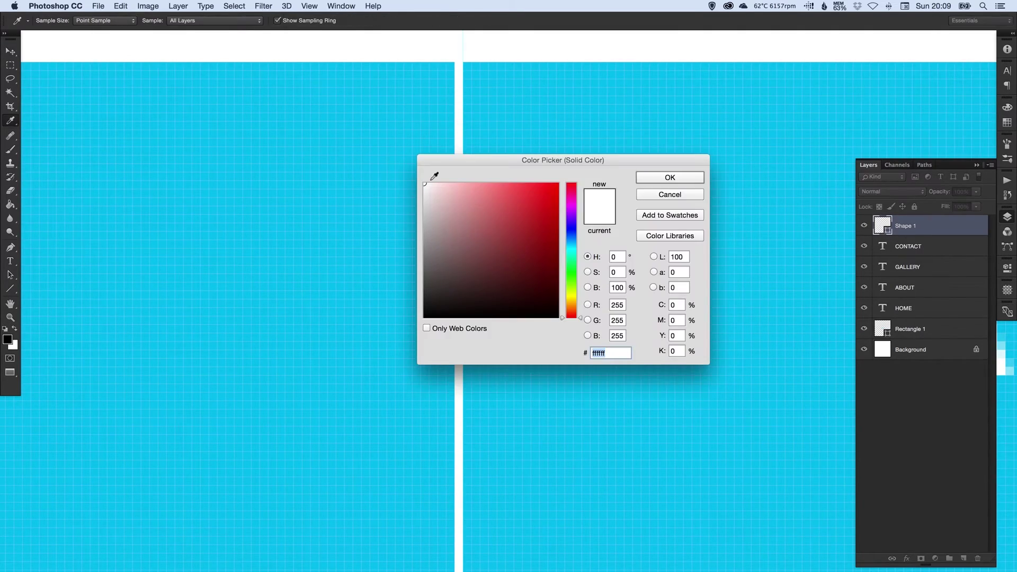
drag(446, 166, 557, 167)
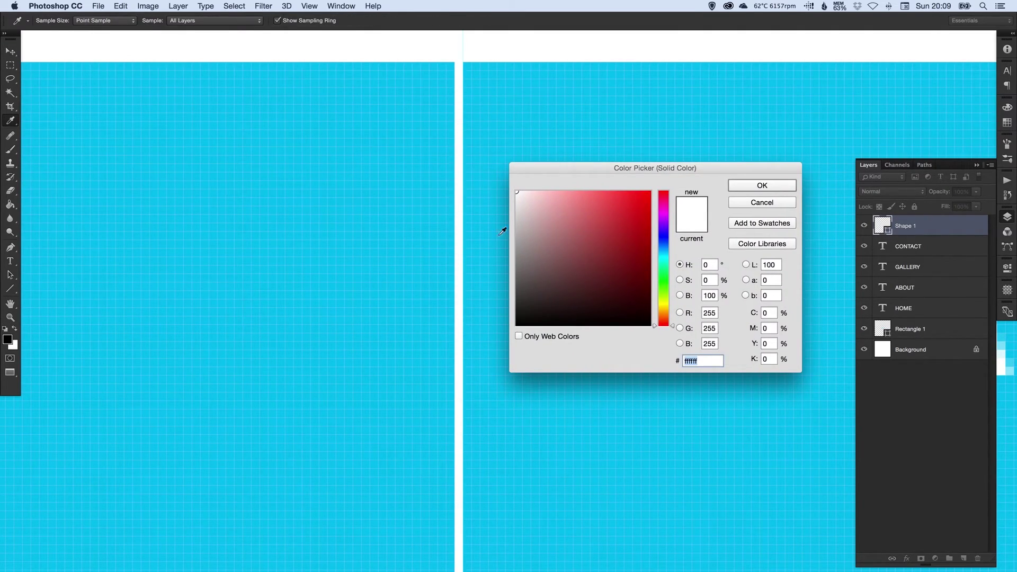
click(371, 225)
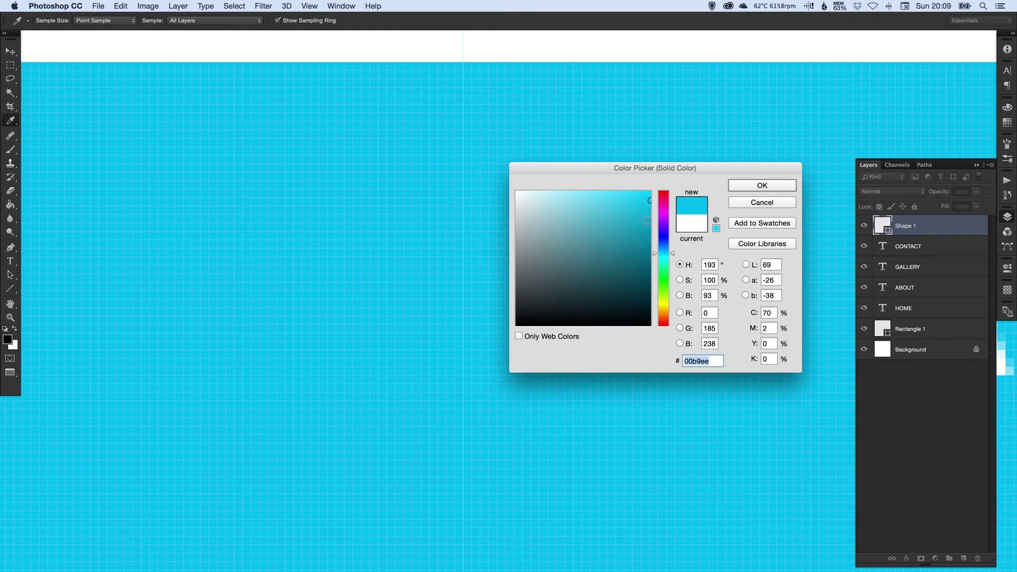
click(649, 219)
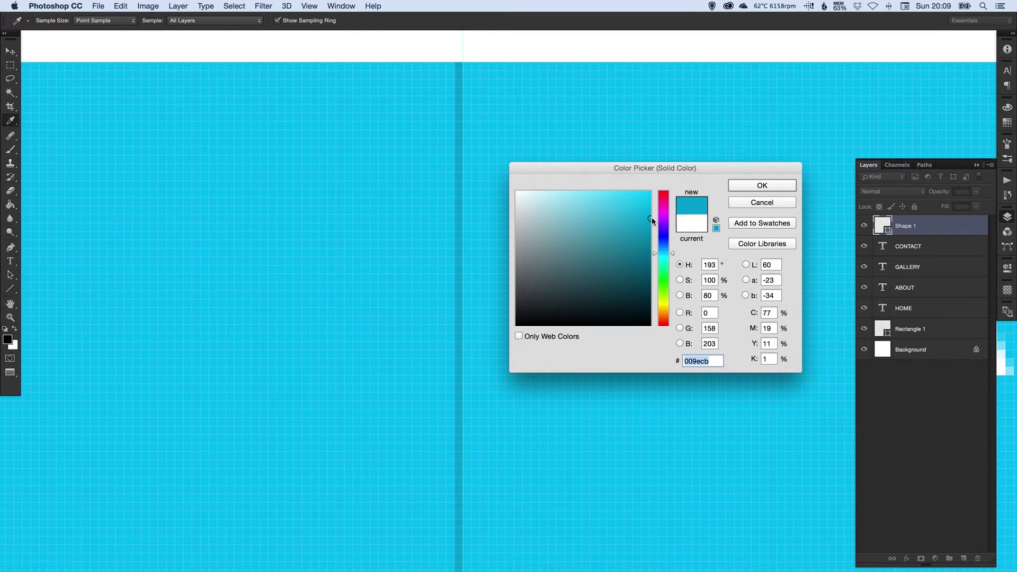
click(650, 222)
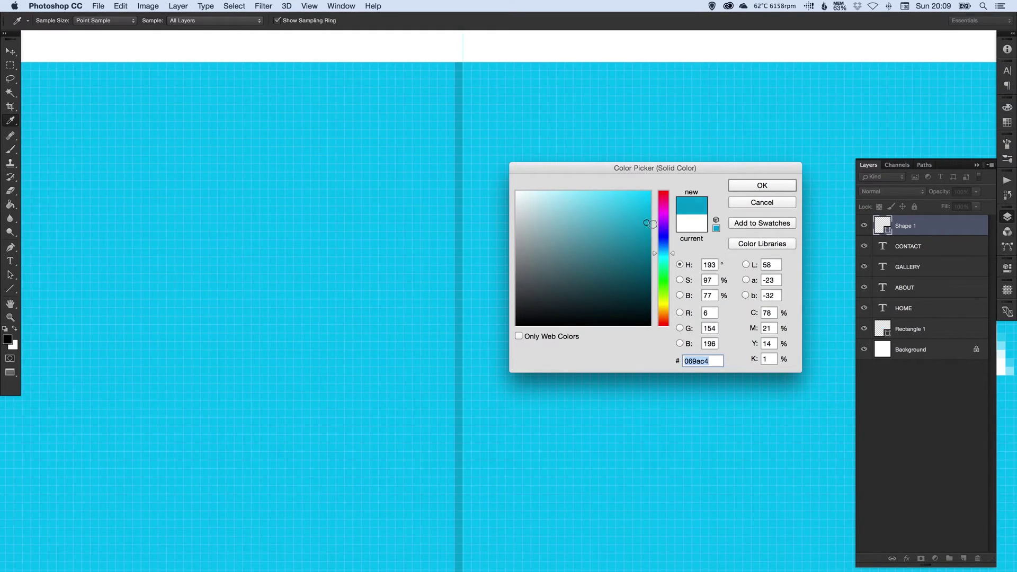
click(743, 185)
Duplicate the divider layer as Shape 1 copy and shift it right beside the original.
key(v)
right_click(913, 226)
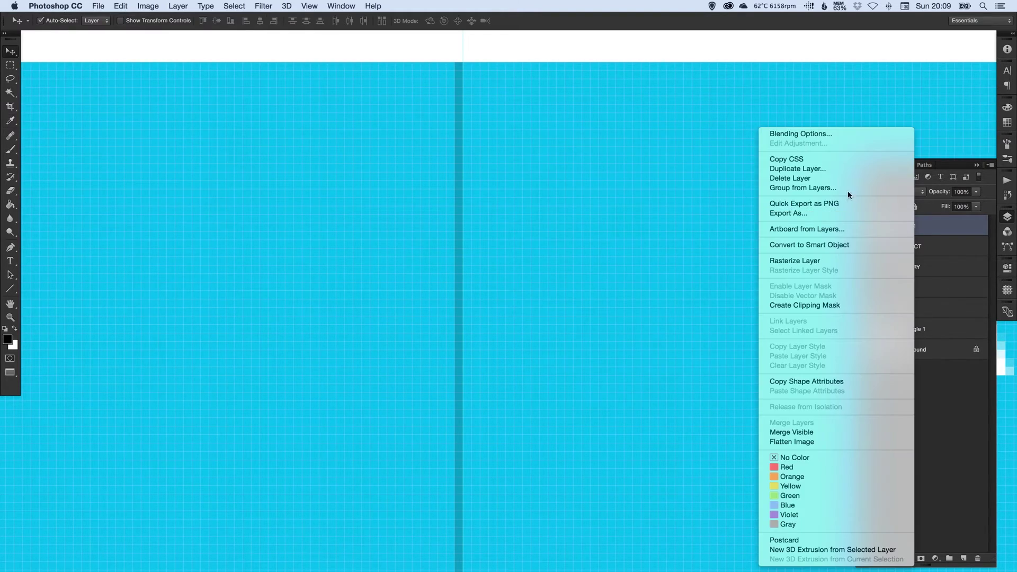
click(846, 169)
key(Return)
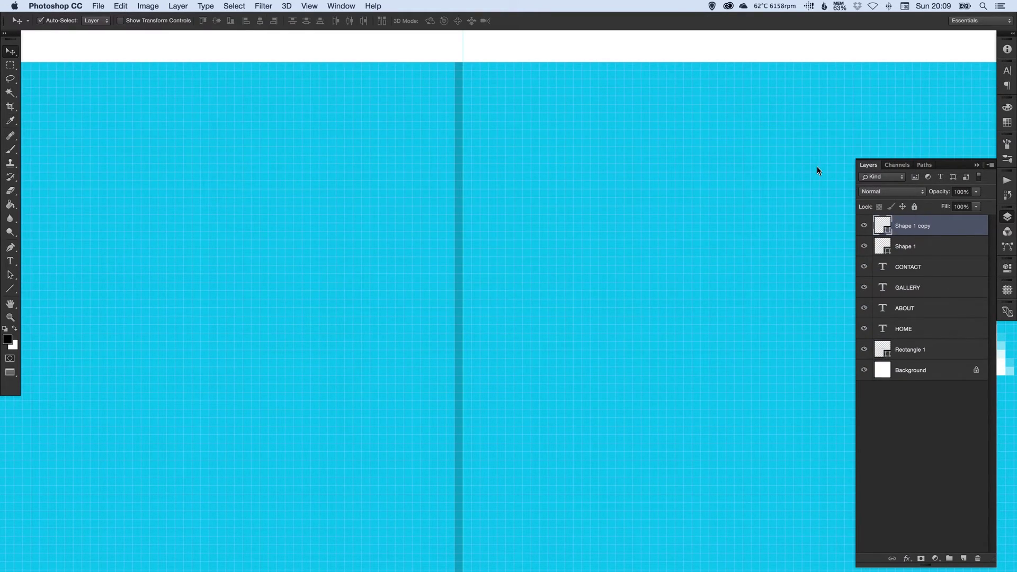
key(shift+Right)
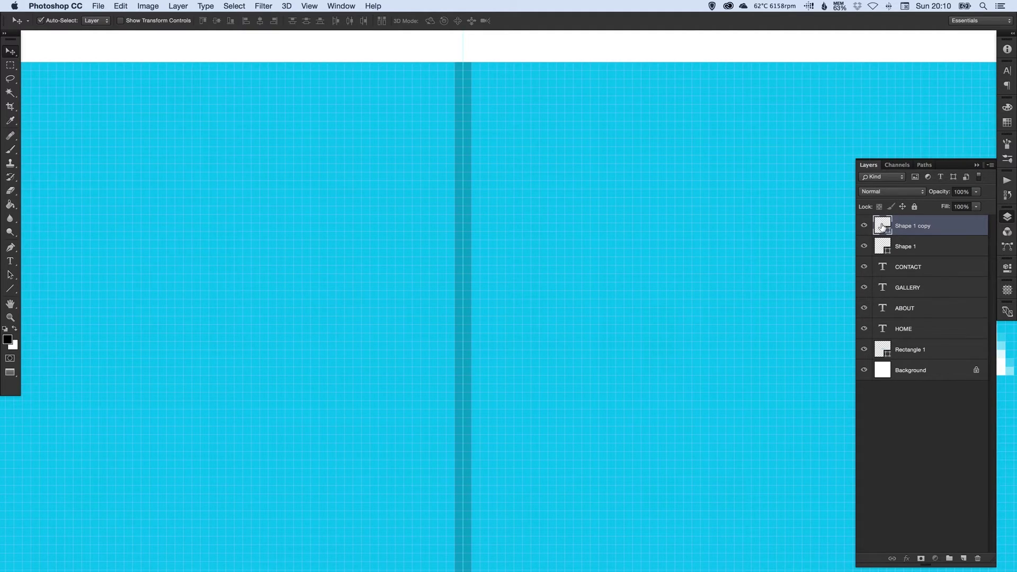
Fill the Shape 1 copy with a lighter blue.
double_click(882, 225)
click(398, 207)
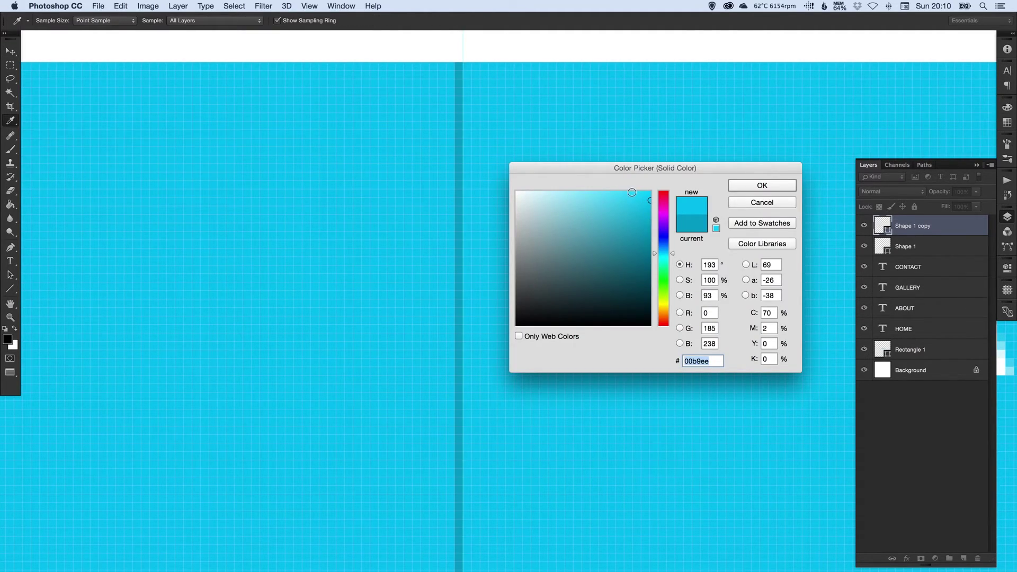
click(629, 195)
drag(625, 198, 625, 198)
key(Return)
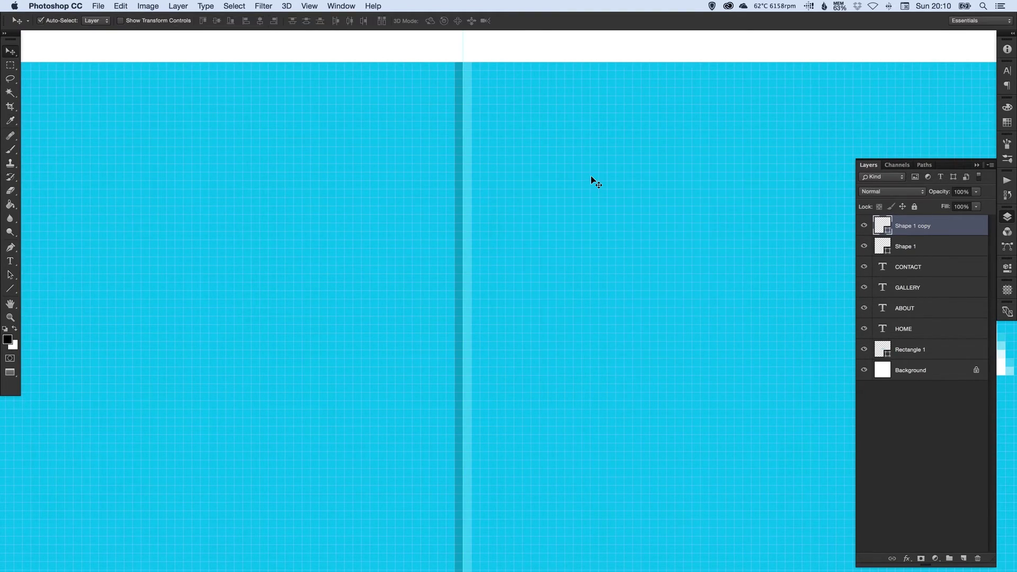
Hide the guides and slightly adjust the dark blue fill of Shape 1.
key(super+0)
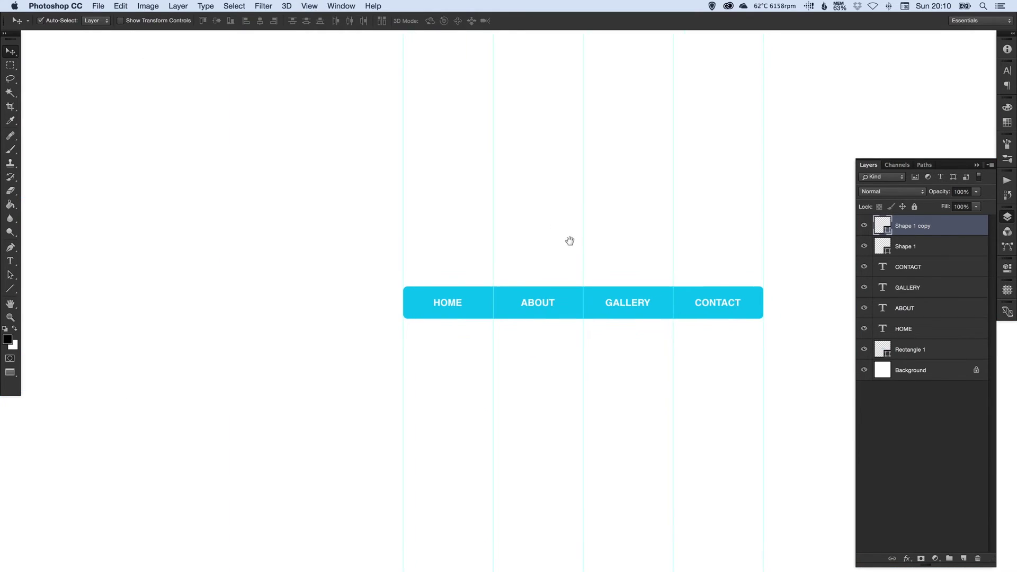
key(super+semicolon)
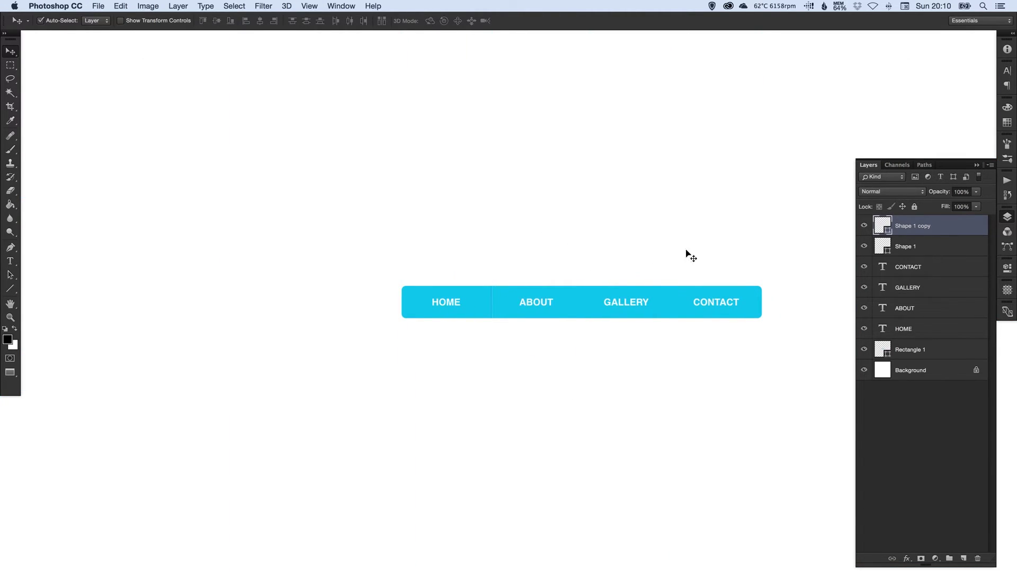
click(904, 248)
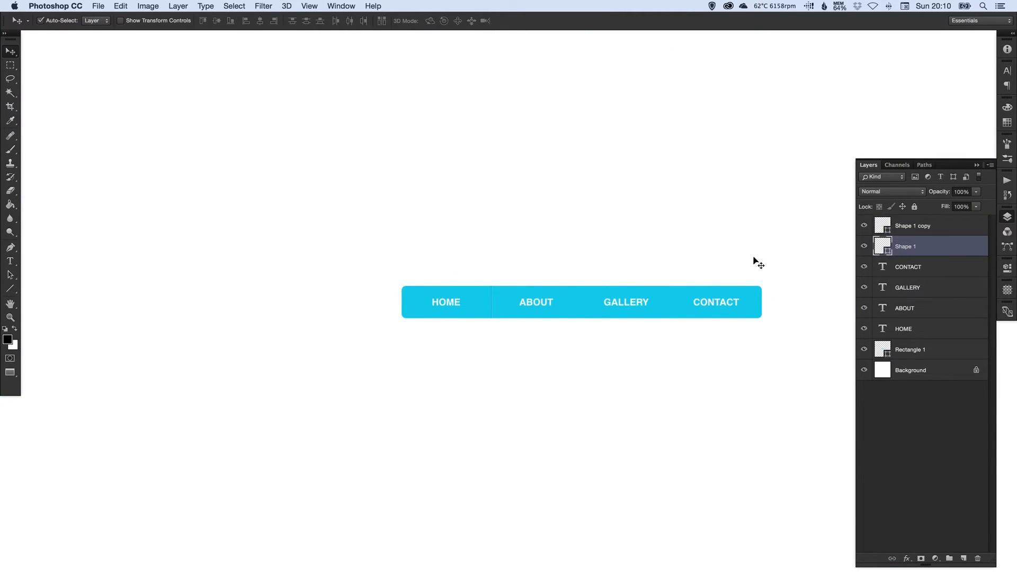
double_click(882, 246)
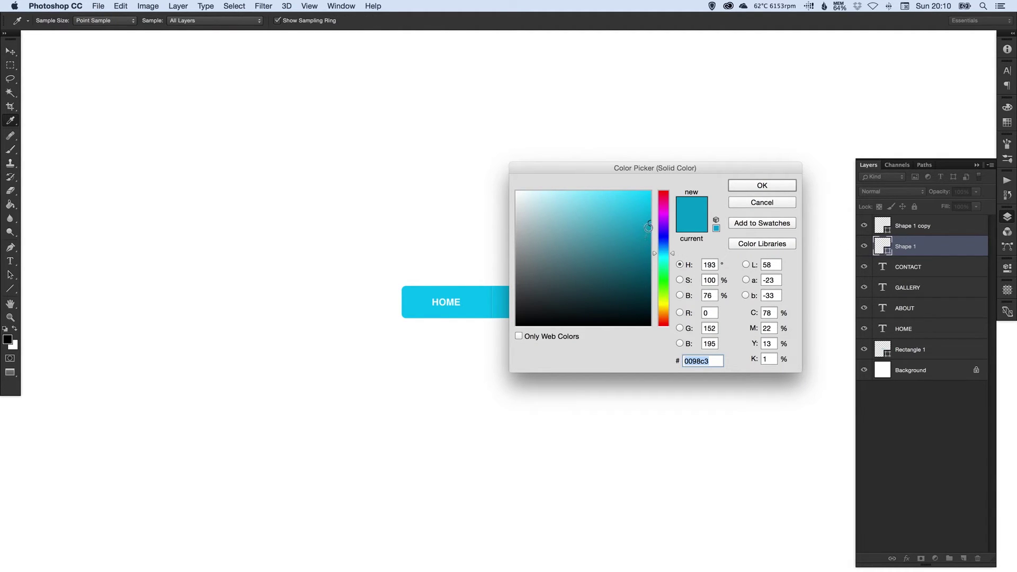
drag(648, 227, 644, 218)
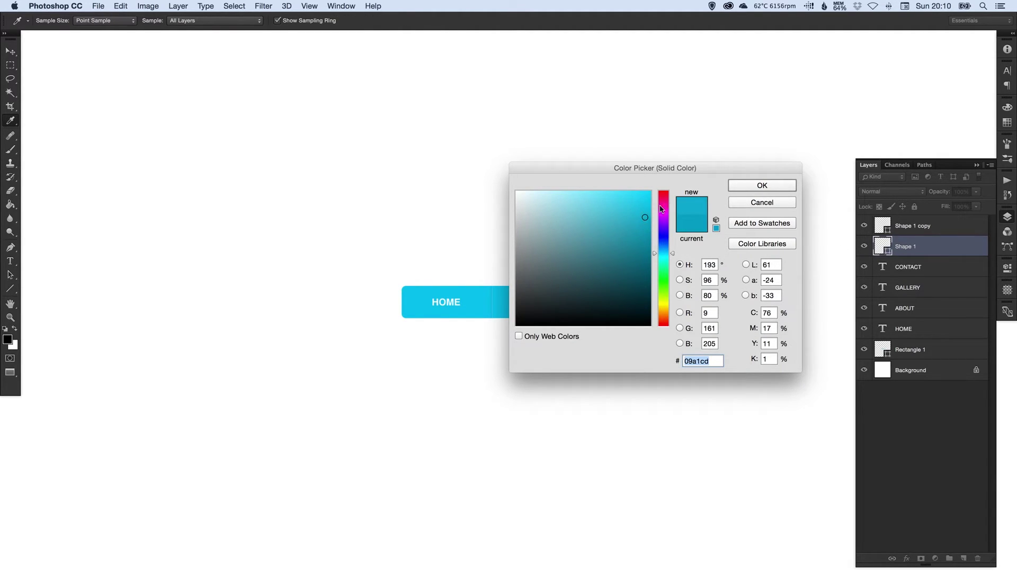
click(759, 185)
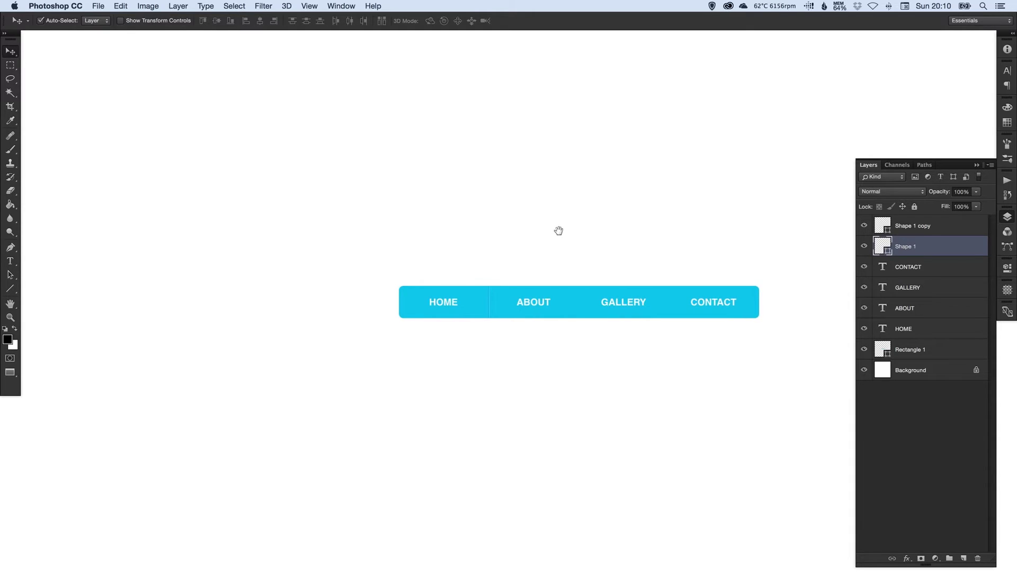
Zoom in closely on the HOME/ABOUT divider pair to inspect it.
scroll(550, 223, right, 2)
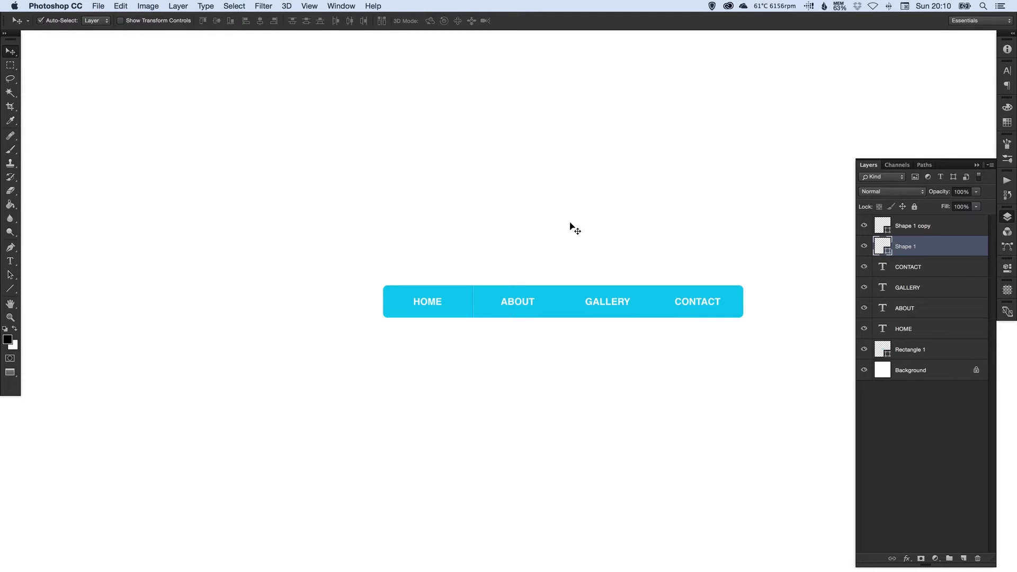
key(z)
click(488, 295)
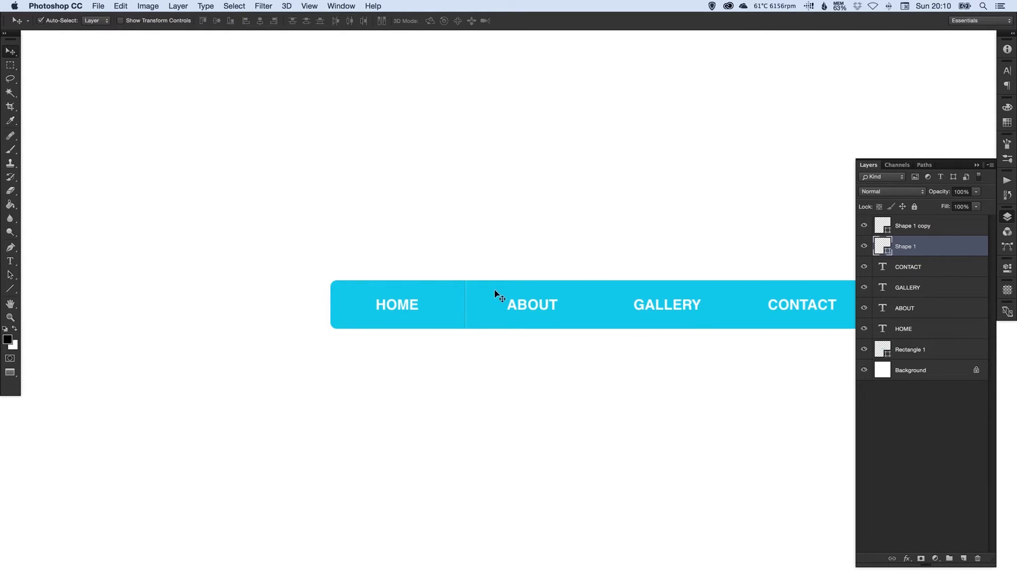
drag(495, 295, 477, 304)
click(448, 302)
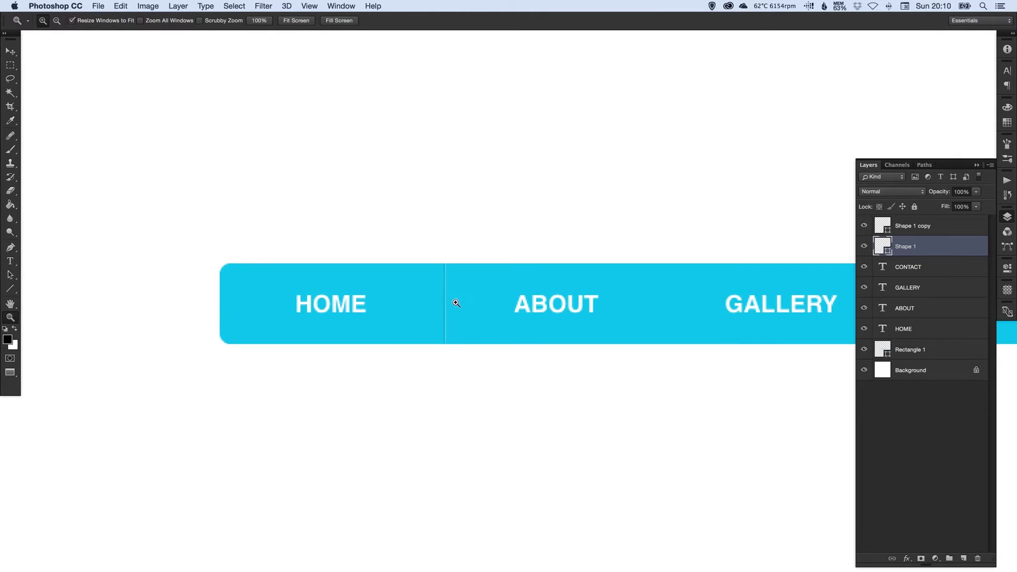
key(v)
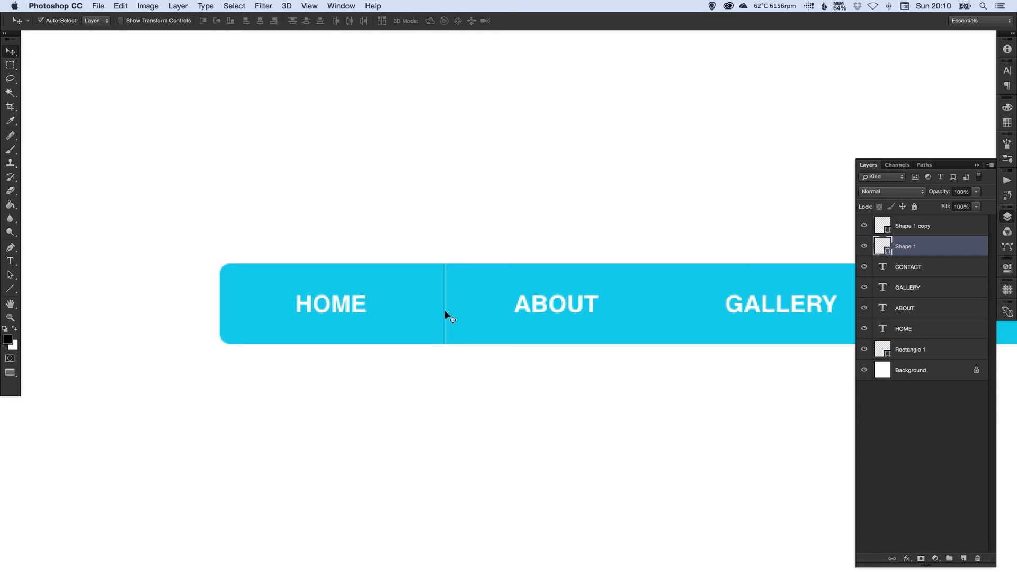
scroll(529, 297, right, 5)
Rename the two divider shape layers Left and Right.
super+click(913, 230)
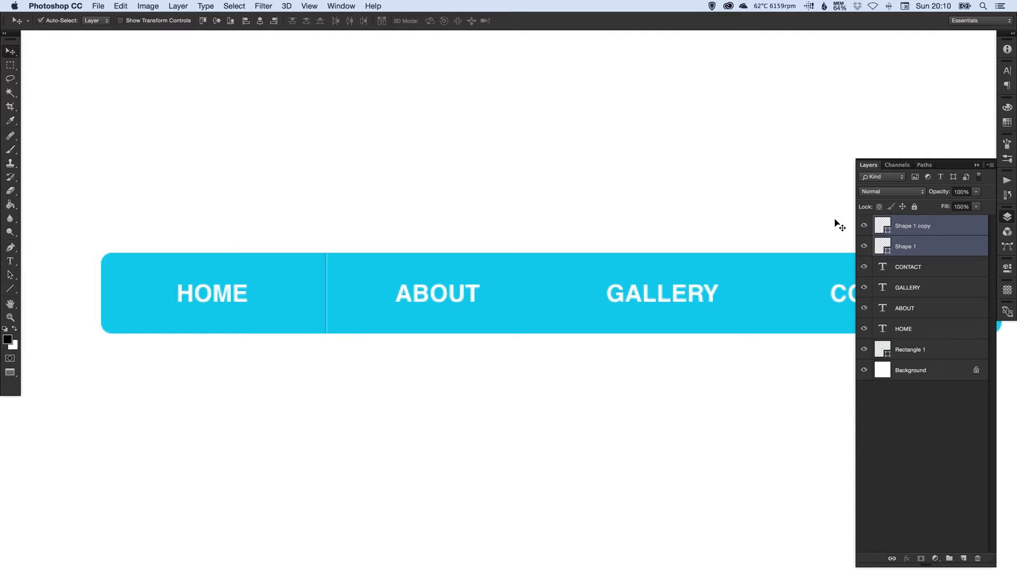
double_click(907, 246)
text(Left)
double_click(911, 226)
text(R)
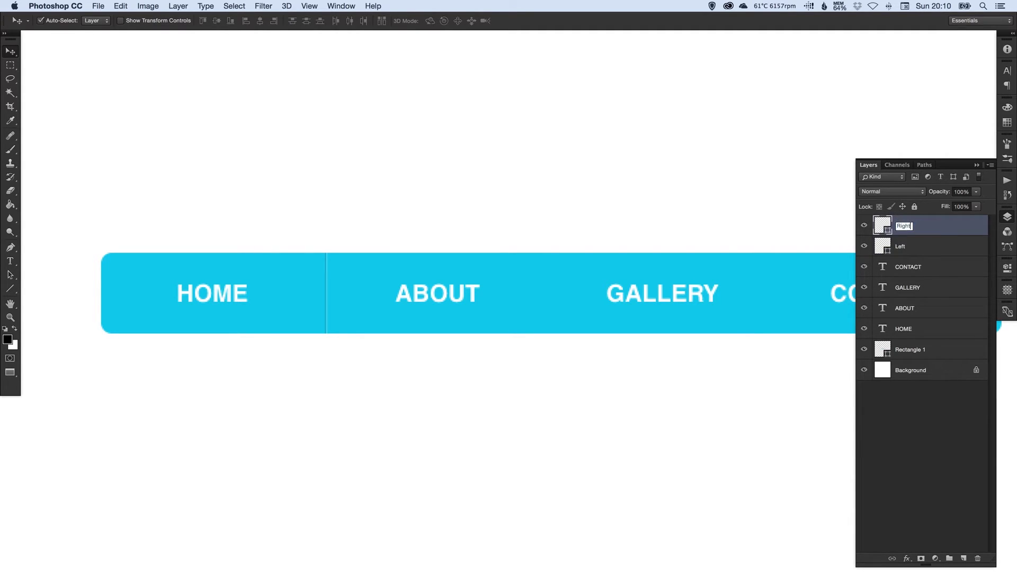
text(ight)
key(Return)
Duplicate the Left/Right pair and move the copy onto the ABOUT/GALLERY guide.
super+click(918, 249)
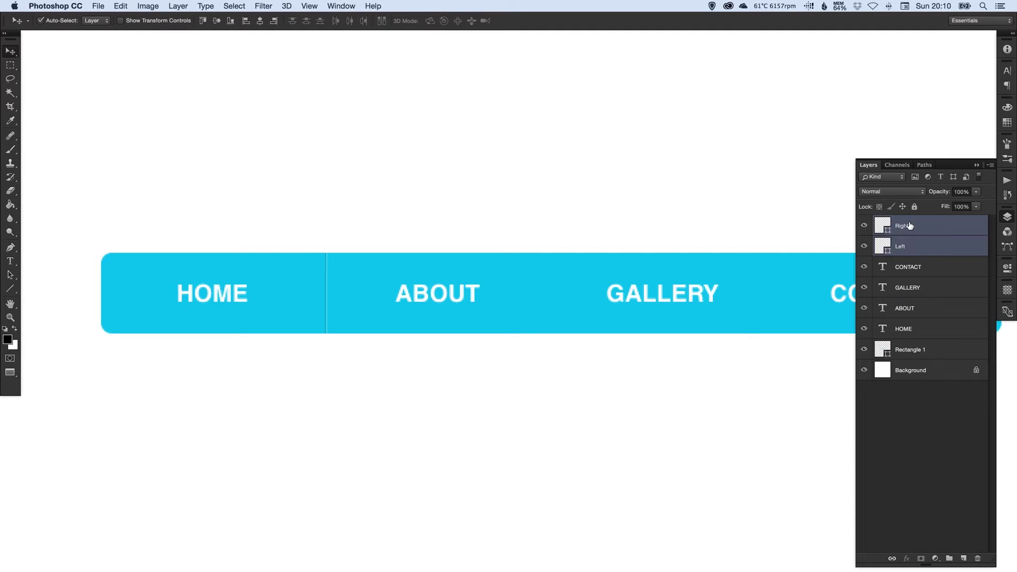
key(super+j)
key(shift+Right)
key(shift+Right)
key(shift+Right)
key(shift+Right)
key(shift+Right)
key(shift+Right)
key(shift+Right)
key(shift+Right)
key(shift+Right)
key(shift+Right)
key(shift+Right)
key(shift+Right)
key(shift+Right)
key(shift+Right)
key(shift+Right)
key(shift+Right)
key(shift+Right)
key(shift+Right)
key(shift+Right)
key(shift+Right)
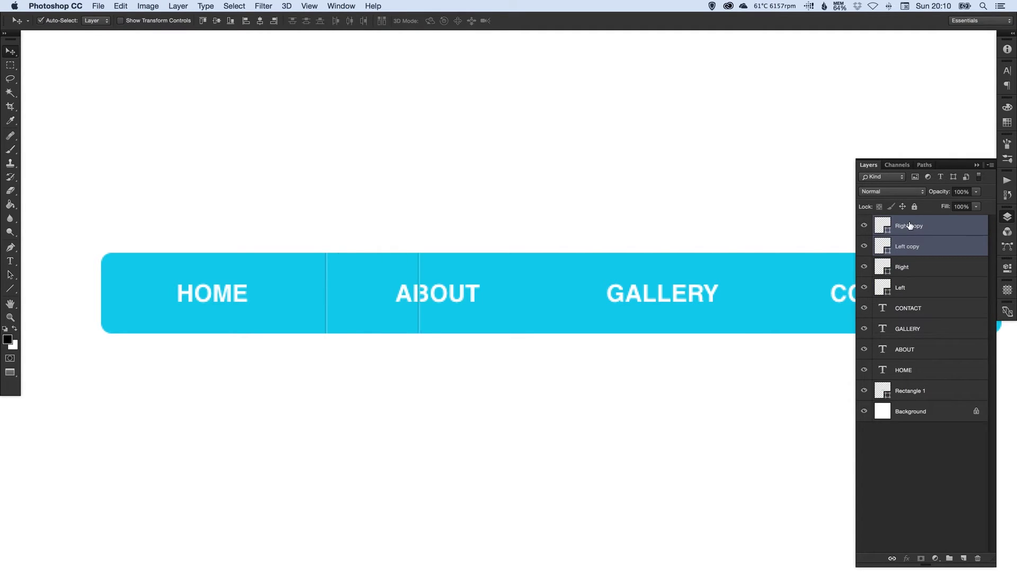
key(super+semicolon)
key(z)
click(553, 291)
key(v)
key(shift+Right)
key(shift+Right)
key(shift+Right)
key(shift+Right)
key(shift+Right)
key(shift+Right)
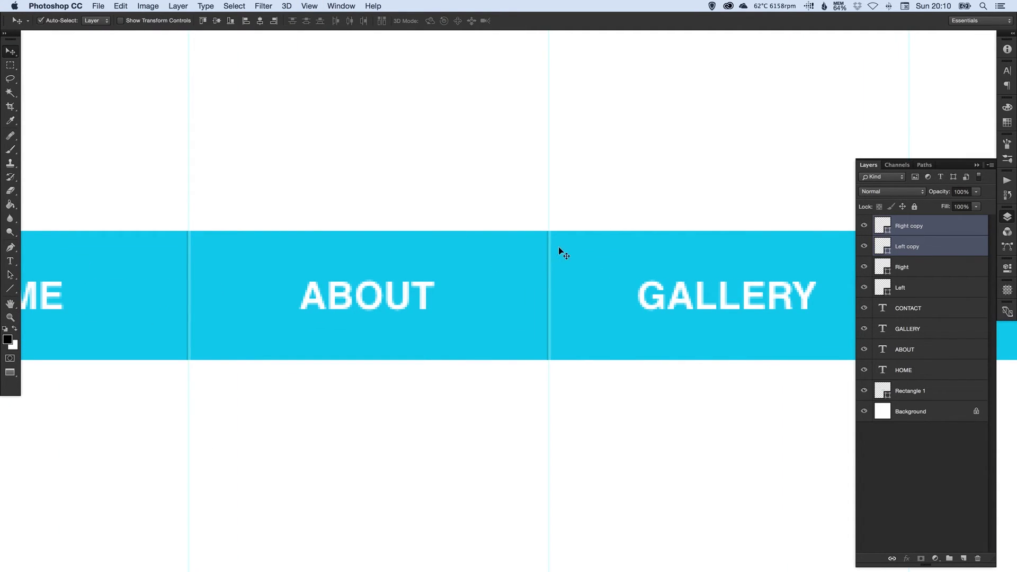
key(z)
click(550, 275)
click(551, 275)
click(551, 276)
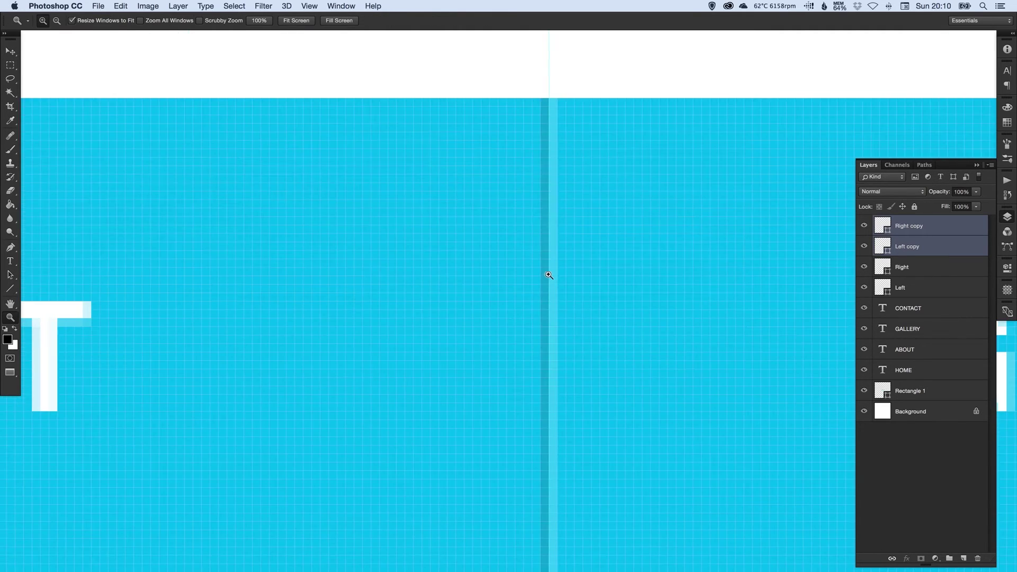
key(v)
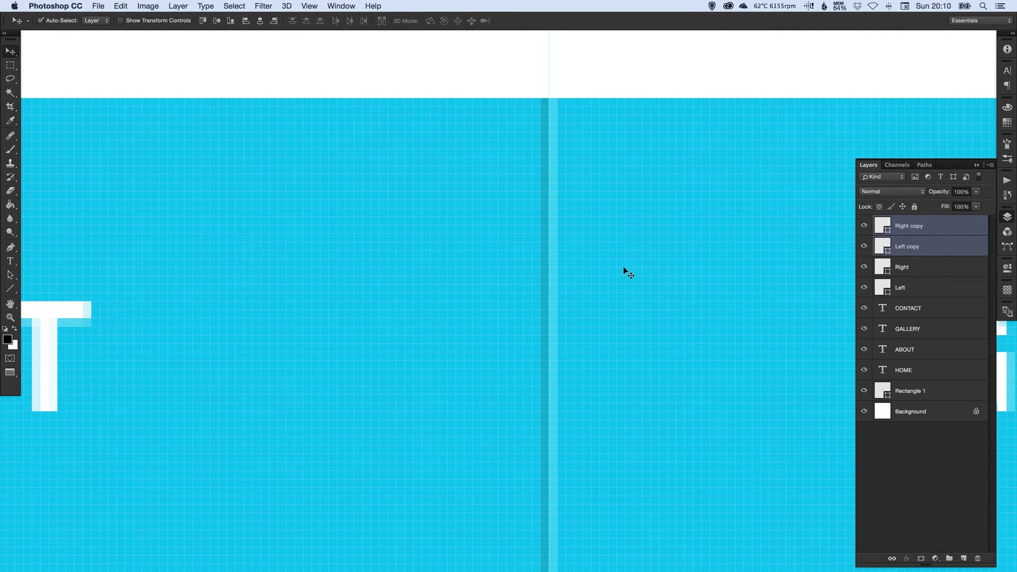
Duplicate the divider copies again and place them on the GALLERY/CONTACT guide.
key(super+1)
key(z)
click(541, 296)
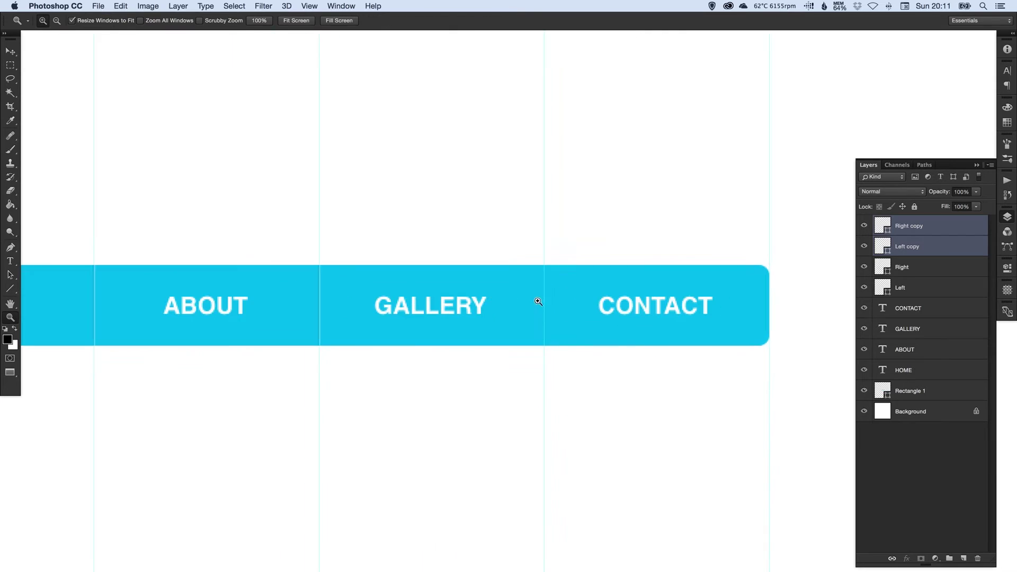
click(538, 299)
key(v)
key(super+j)
key(shift+Right)
key(shift+Right)
key(shift+Right)
key(shift+Right)
key(shift+Right)
key(shift+Right)
key(Right)
key(Right)
key(Right)
key(Right)
key(Right)
scroll(540, 305, up, 6)
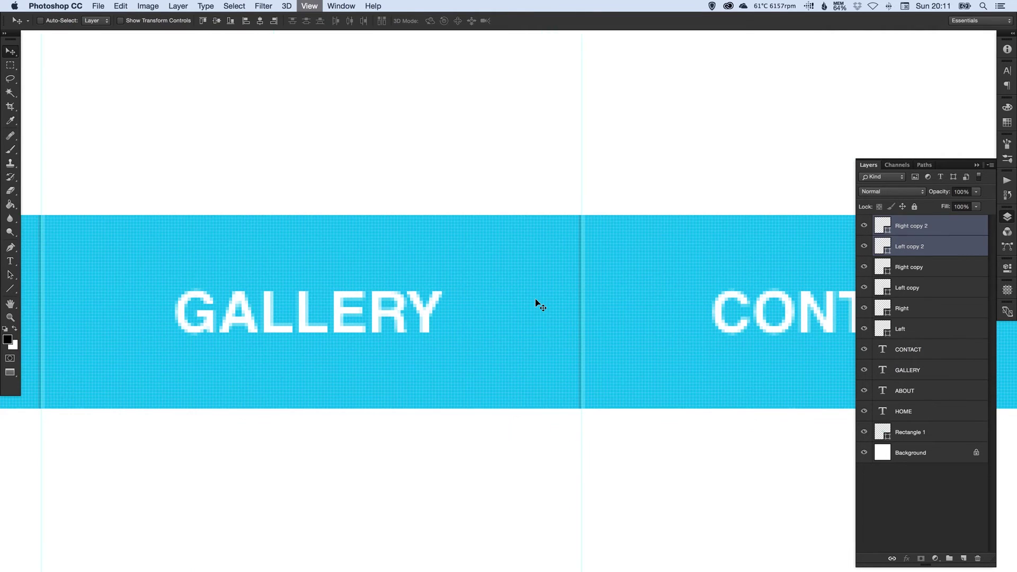
key(Right)
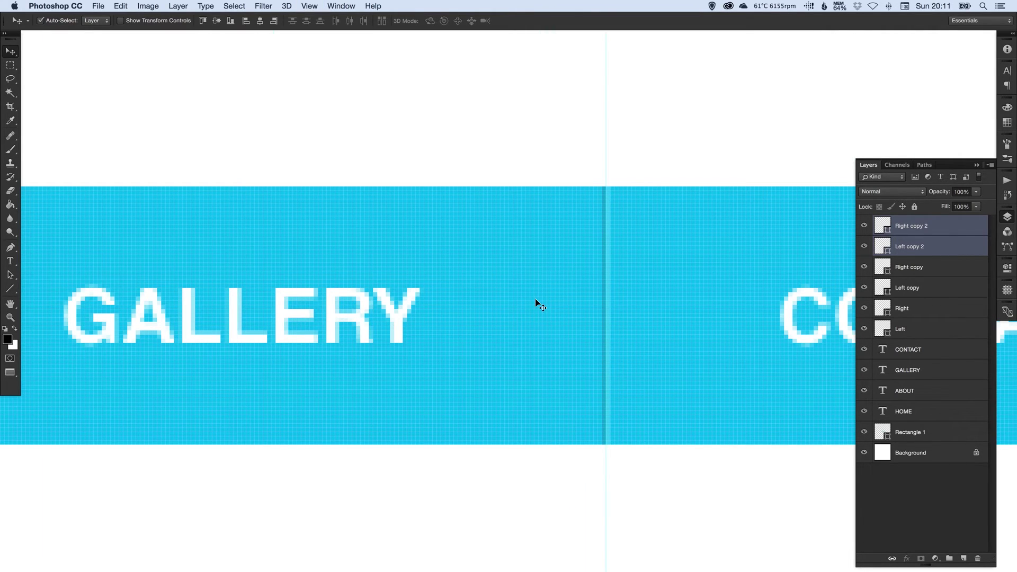
Fit the whole bar in view, deselect the dividers and select Rectangle 1.
key(super+0)
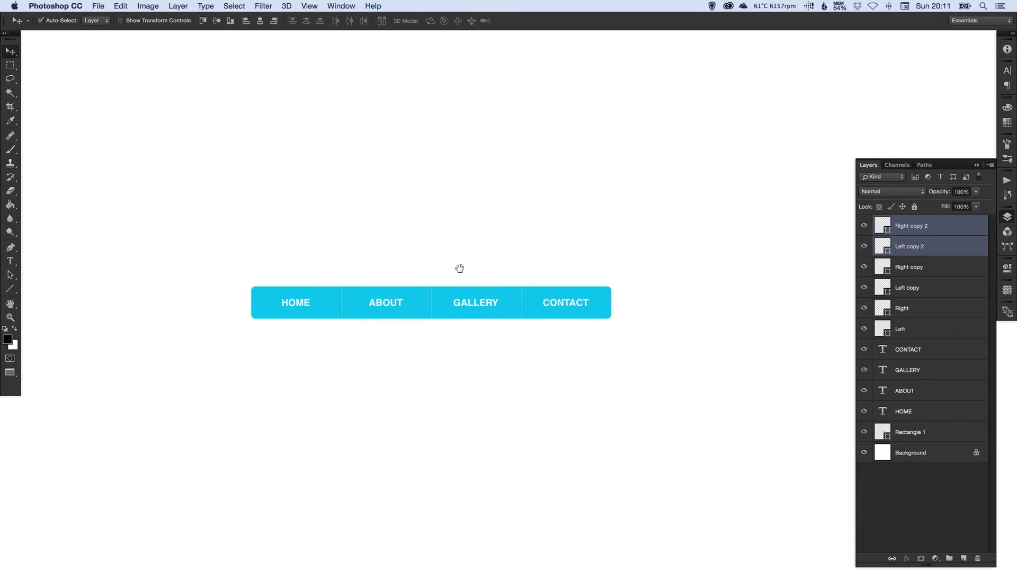
drag(459, 268, 516, 278)
click(513, 266)
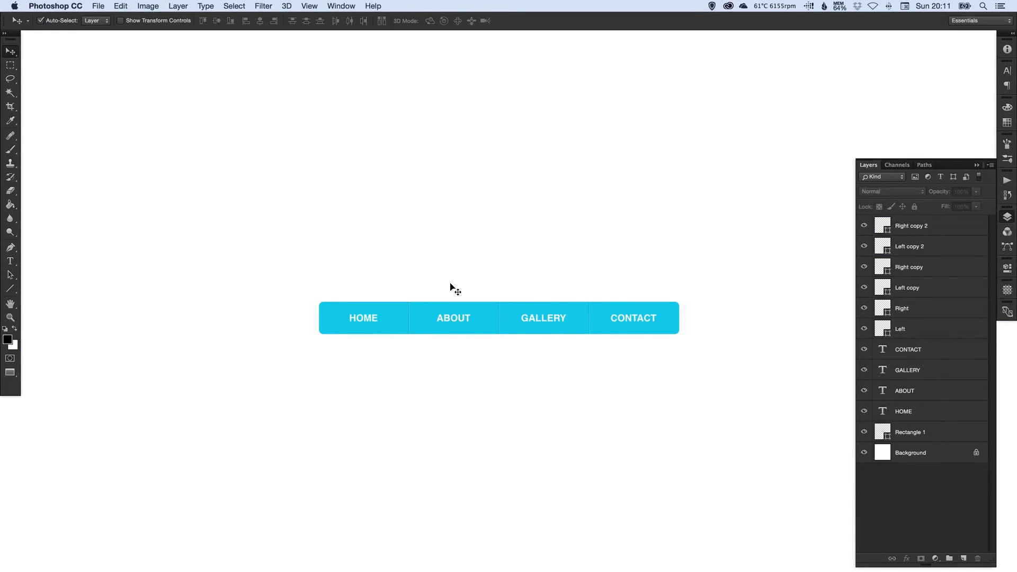
click(385, 329)
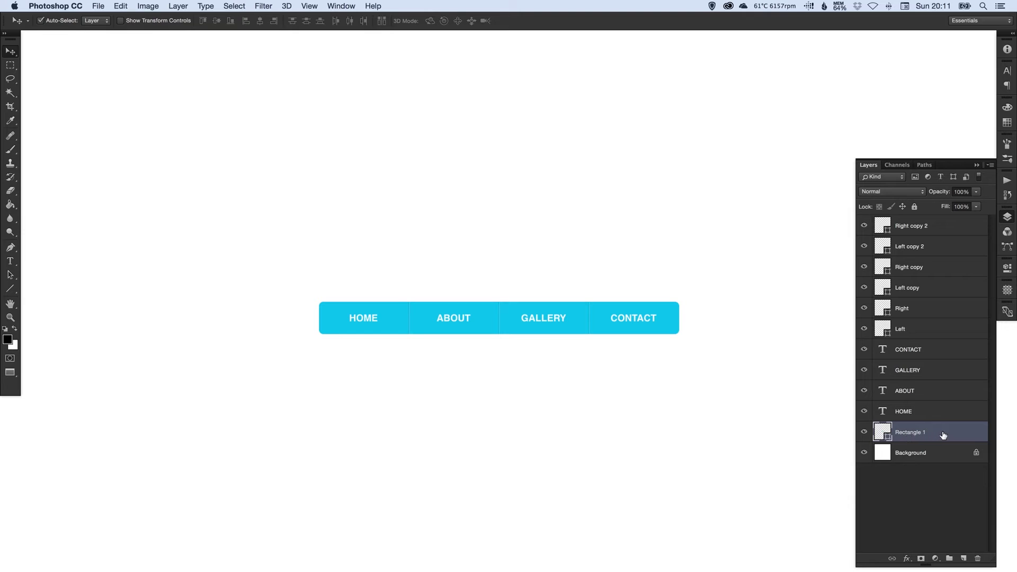
Add a Gradient Overlay effect to the Rectangle 1 bar via Blending Options.
right_click(913, 430)
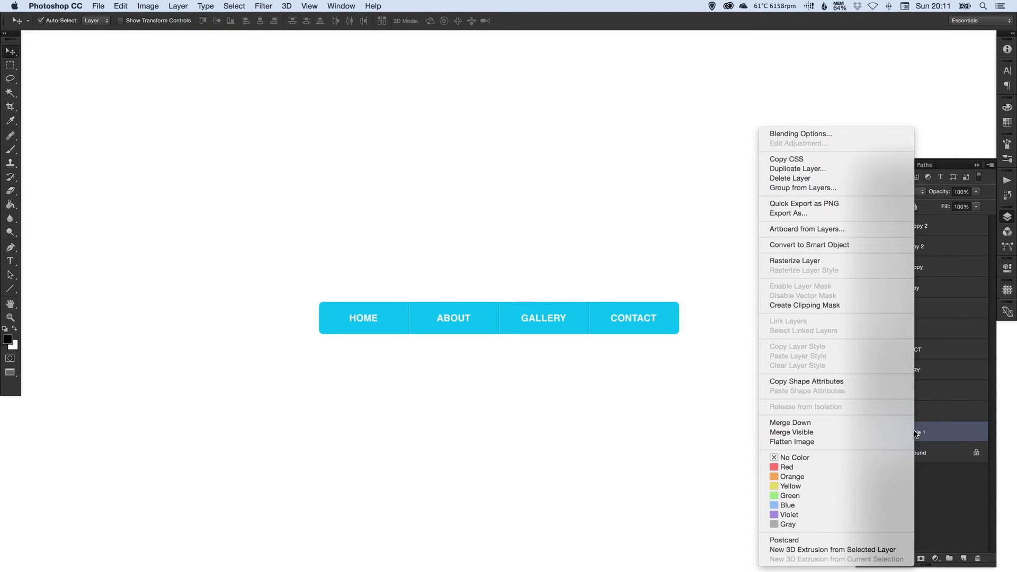
click(785, 133)
drag(478, 78, 805, 40)
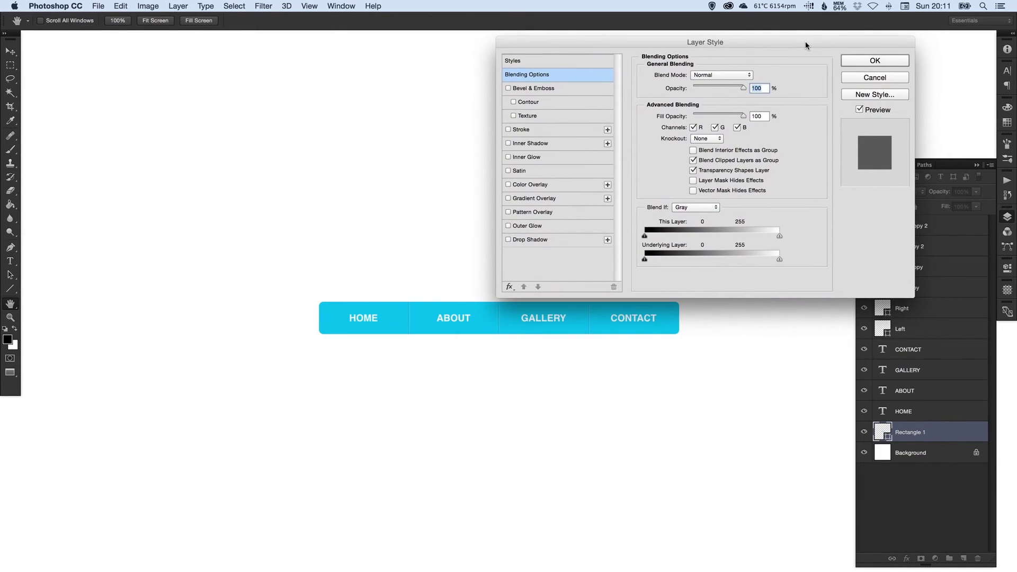
click(859, 111)
click(537, 199)
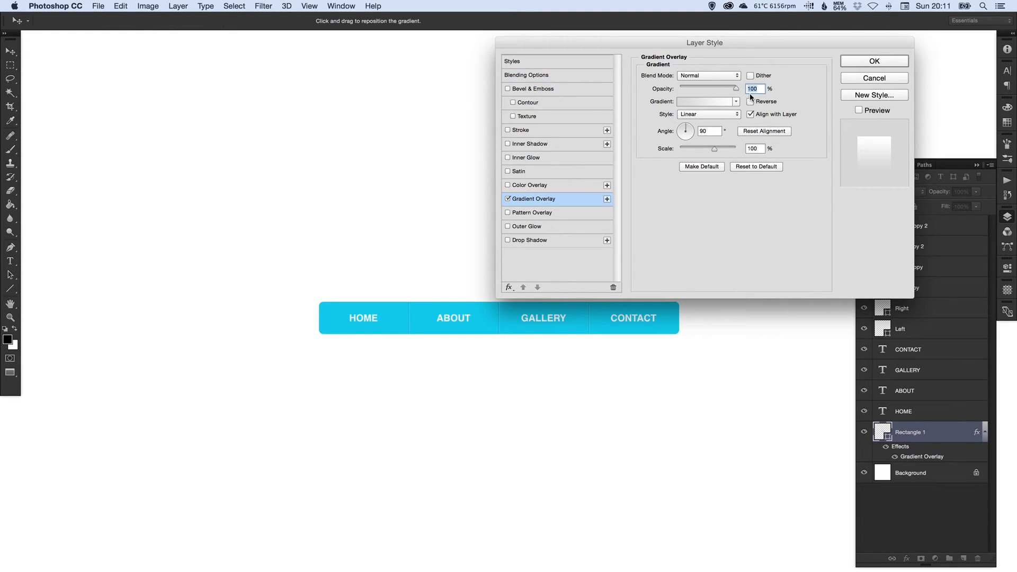
Set the gradient's start stop to the bar's cyan sampled from the canvas.
click(692, 103)
click(482, 347)
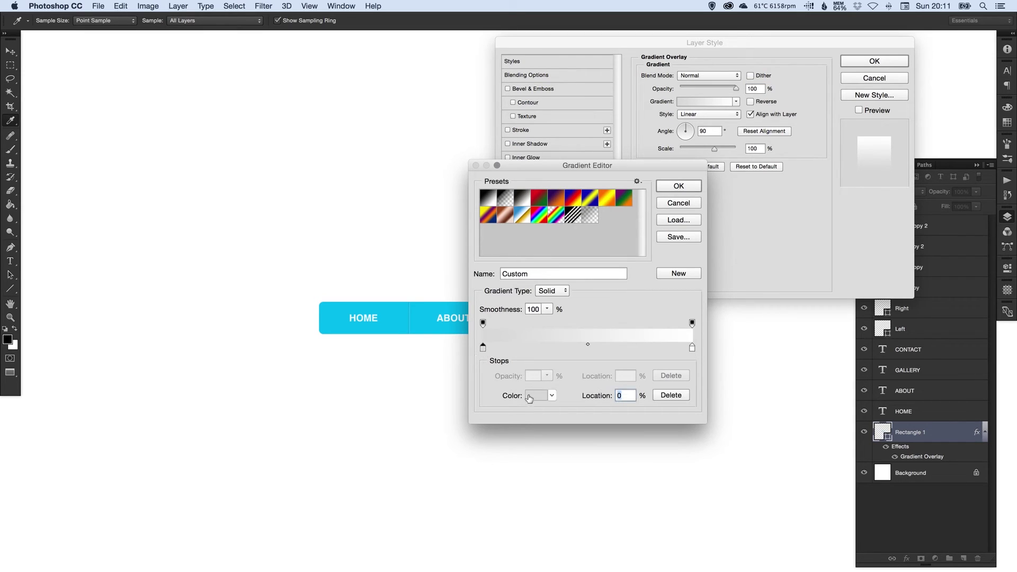
double_click(482, 347)
click(400, 311)
click(761, 185)
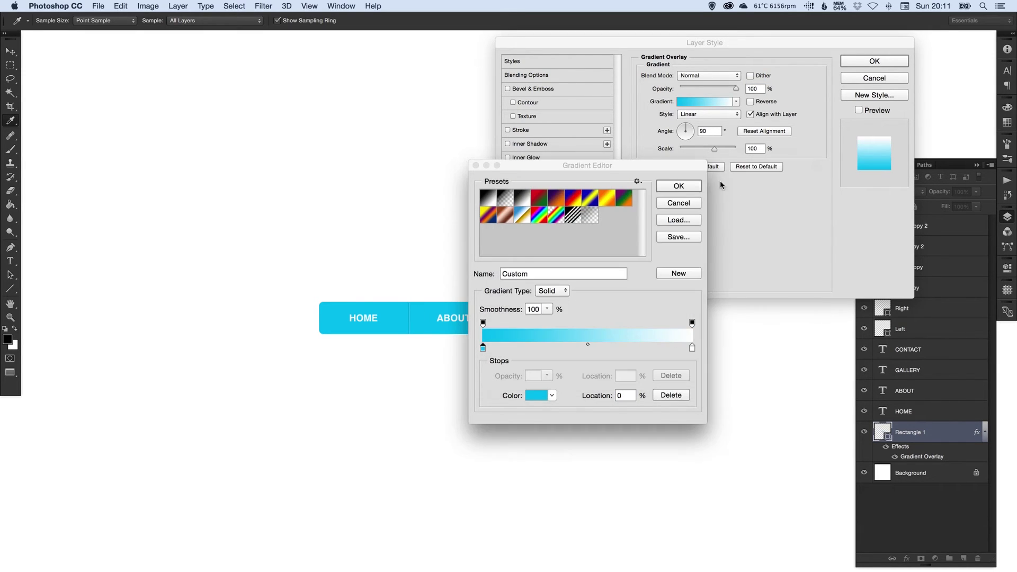
click(689, 185)
click(877, 109)
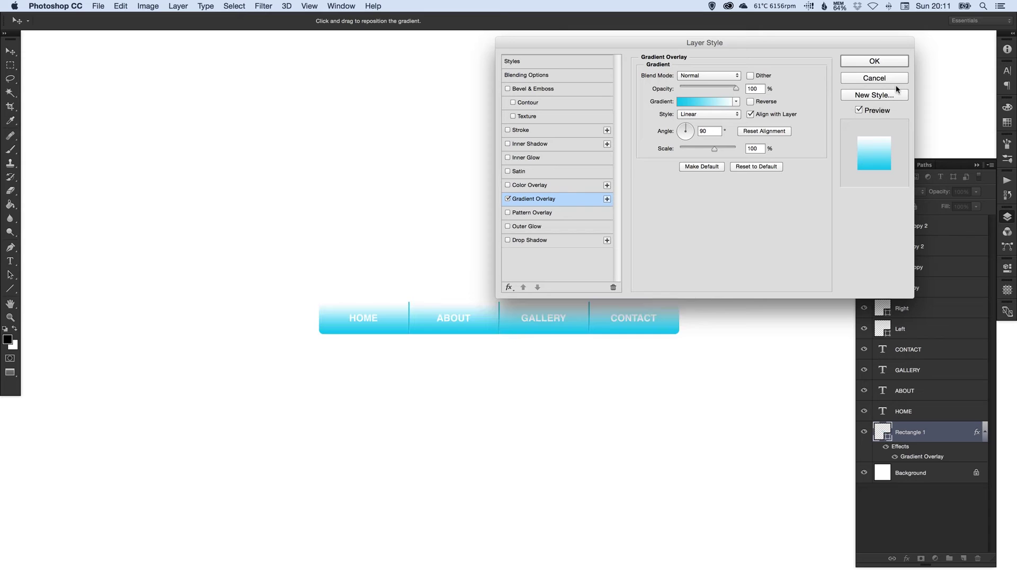
Set the gradient's end stop to a paler cyan and apply the overlay.
click(727, 102)
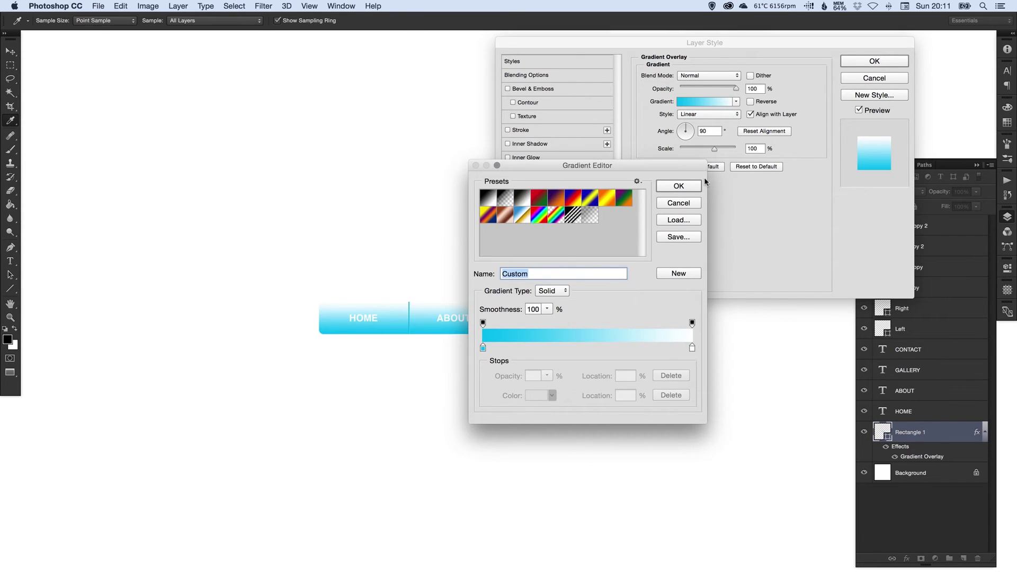
click(691, 349)
click(533, 395)
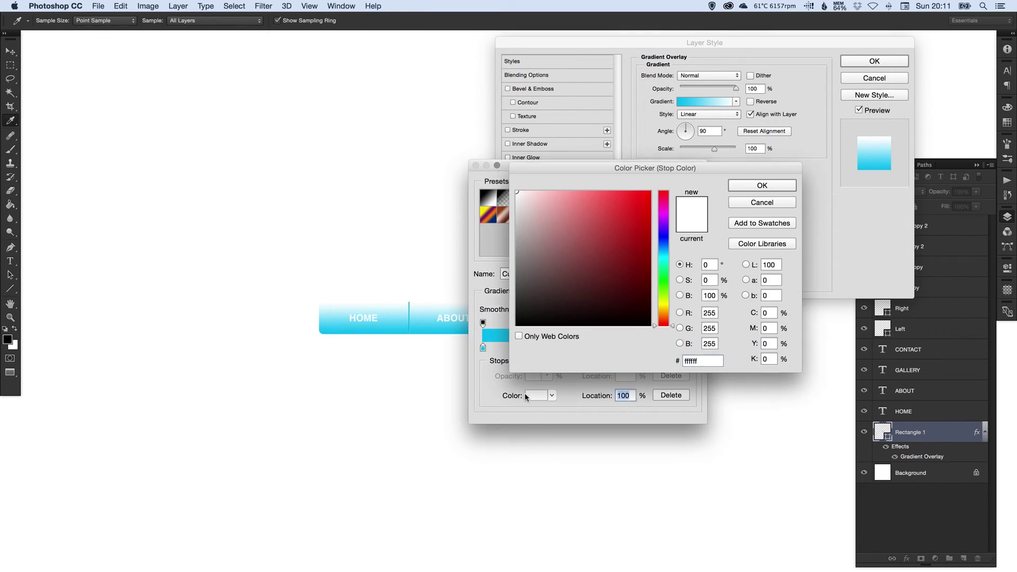
click(402, 329)
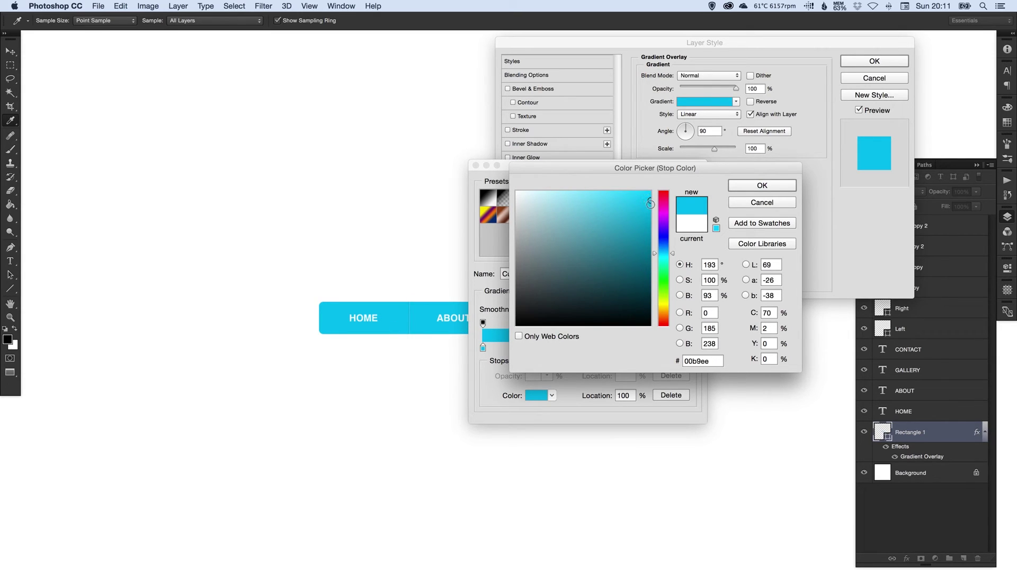
click(650, 207)
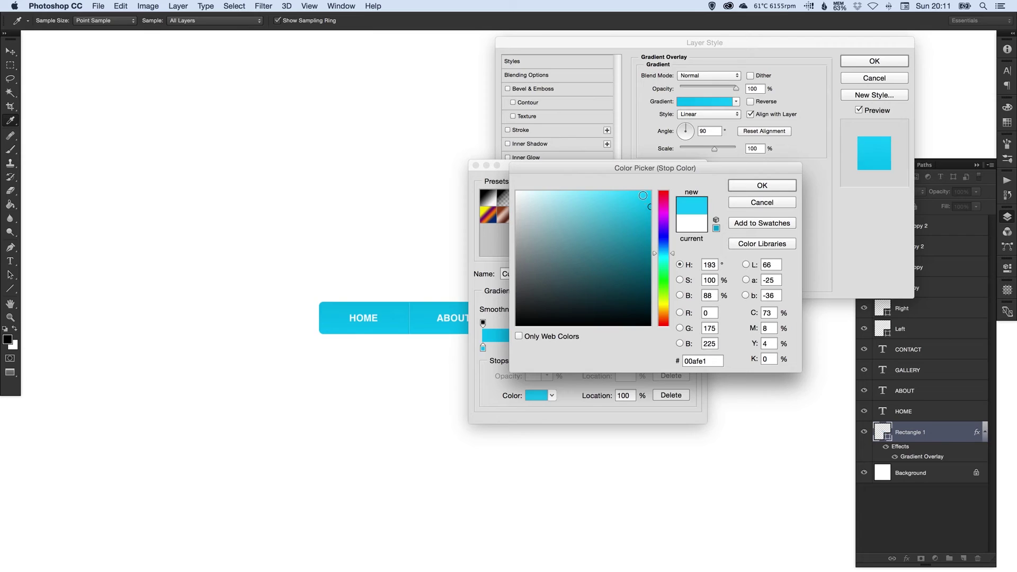
click(641, 197)
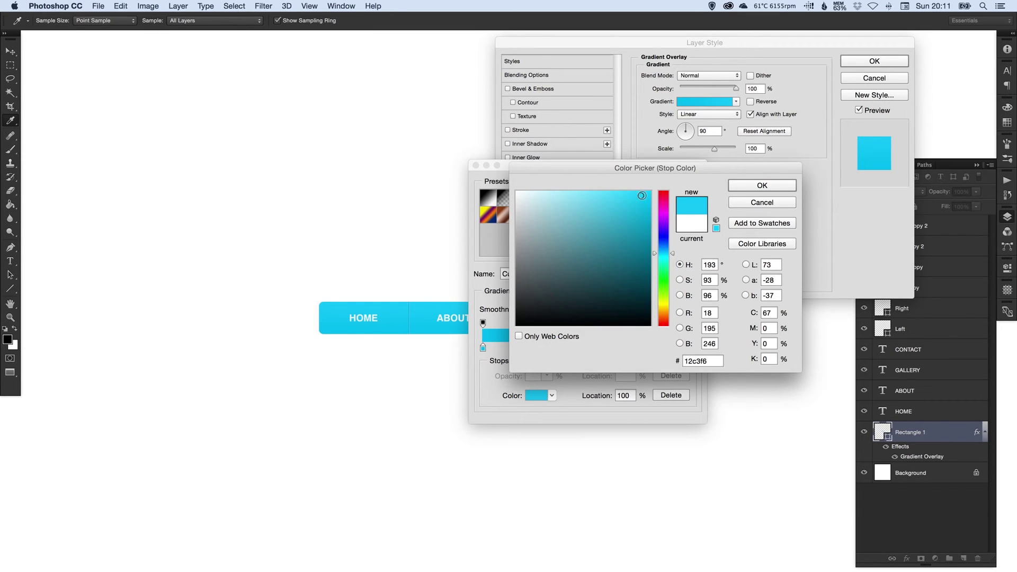
click(638, 196)
click(636, 194)
drag(636, 195, 617, 192)
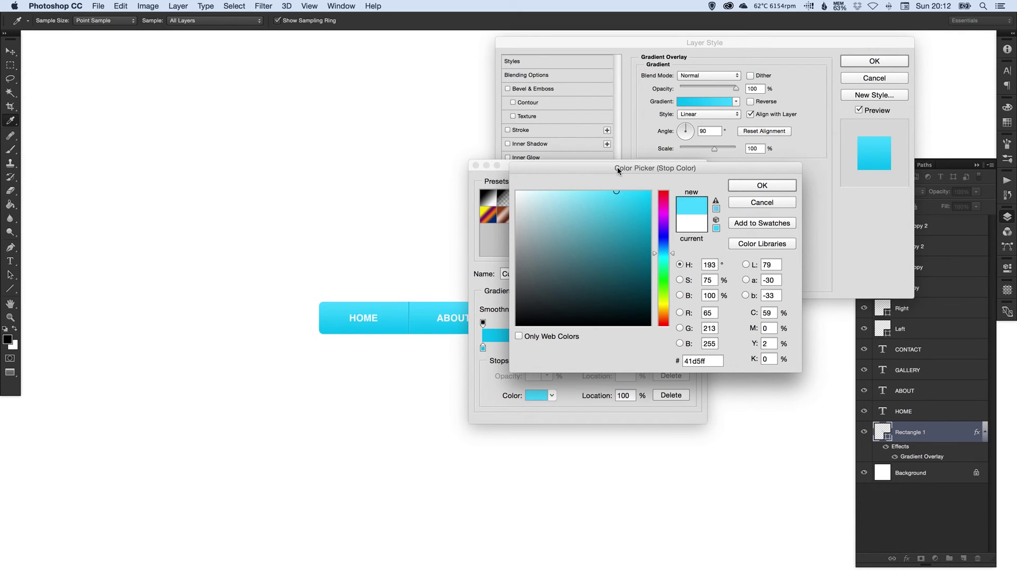
key(Return)
key(Return)
key(Return)
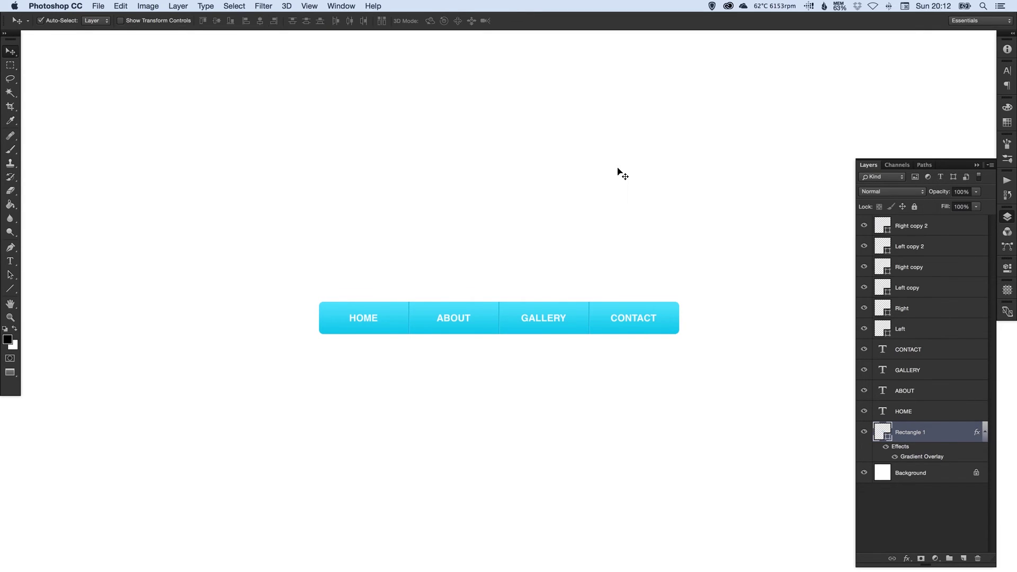
Lower the Left divider stripe's opacity to 89%.
key(z)
click(413, 320)
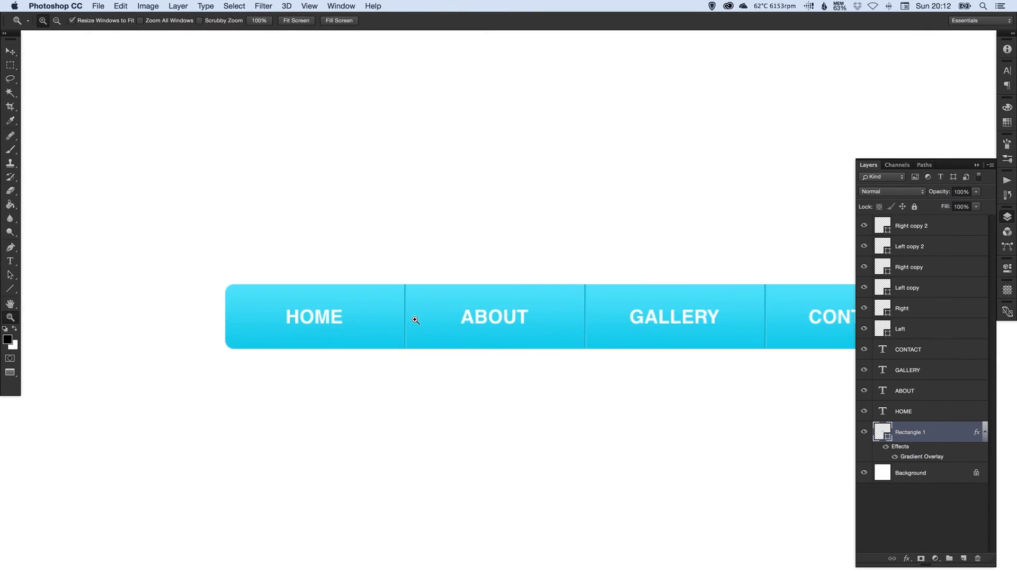
scroll(427, 277, left, 2)
click(446, 305)
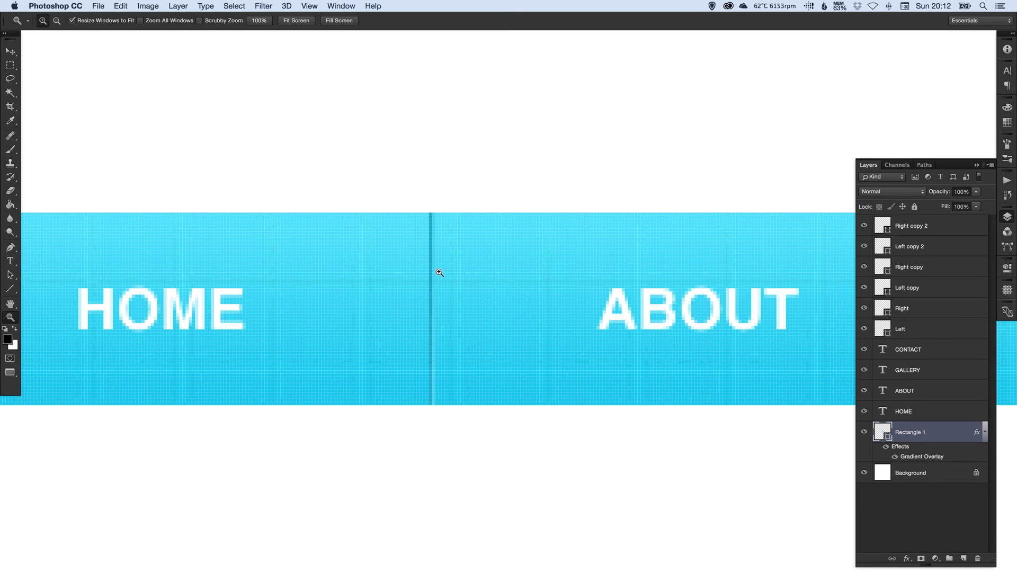
key(v)
drag(432, 280, 415, 286)
key(super+z)
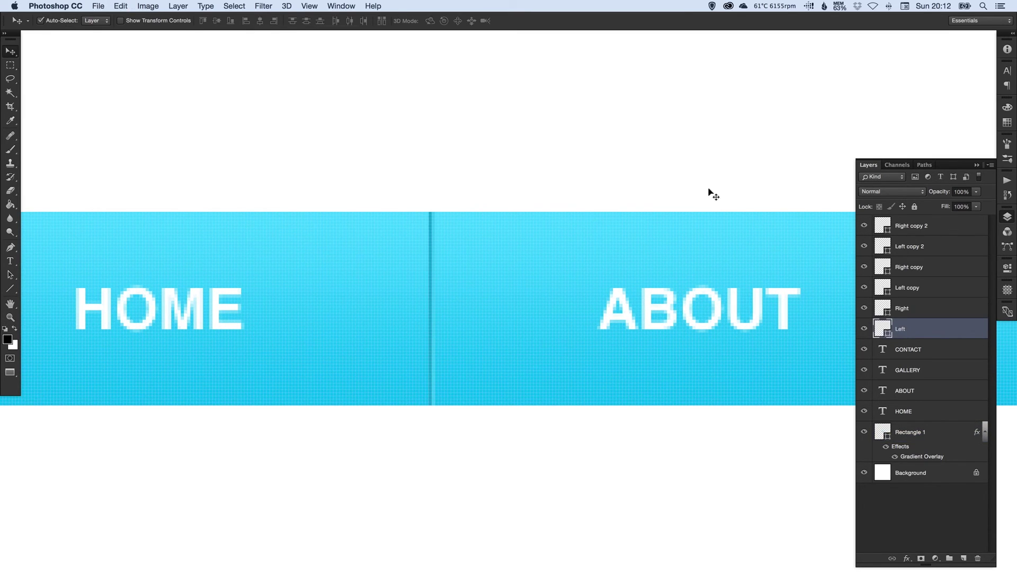
click(976, 192)
drag(969, 204, 972, 203)
Recolour the Right divider stripe to the lighter cyan 56d9ff.
double_click(882, 308)
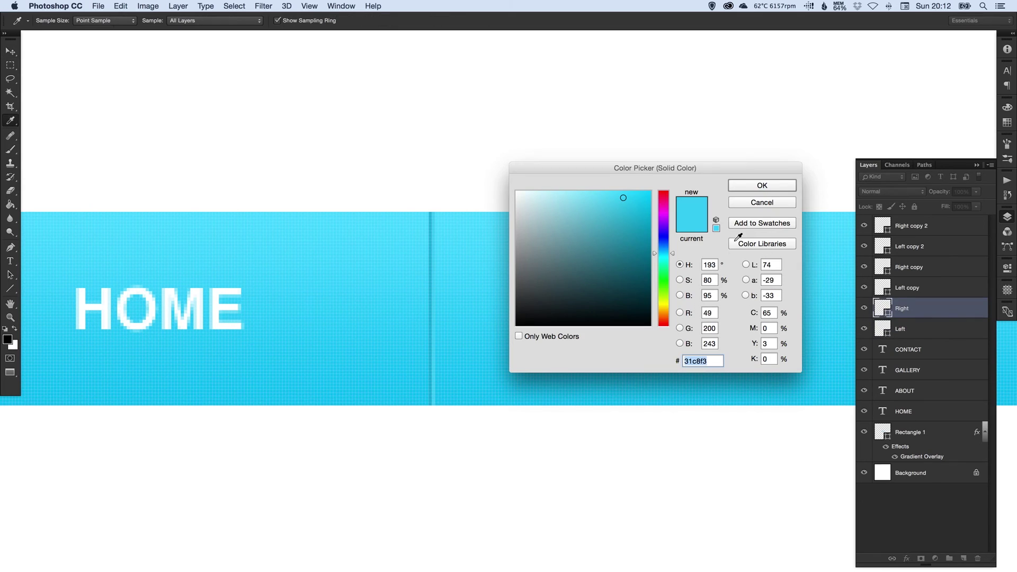
click(762, 202)
key(z)
click(439, 305)
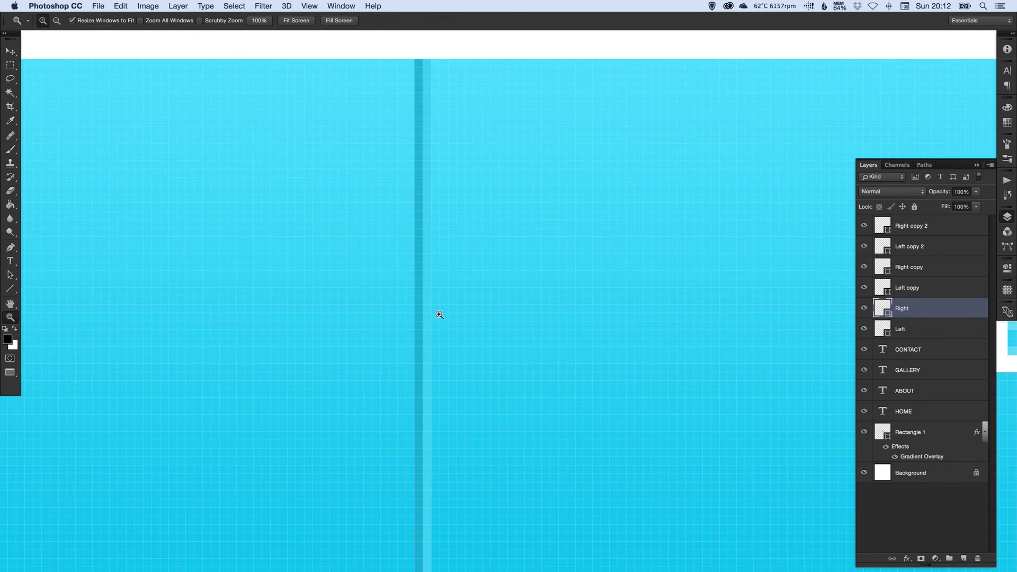
key(v)
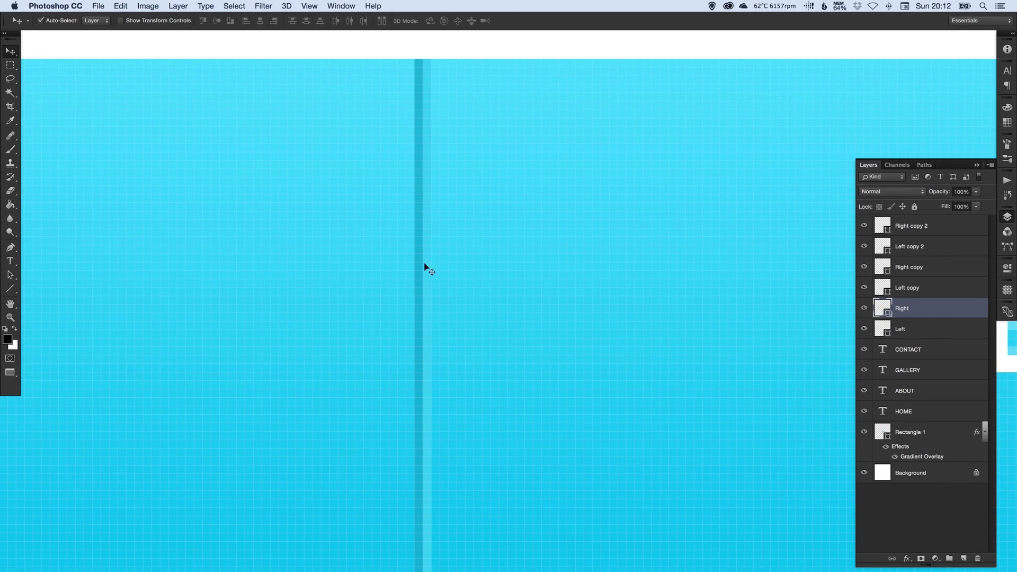
double_click(882, 310)
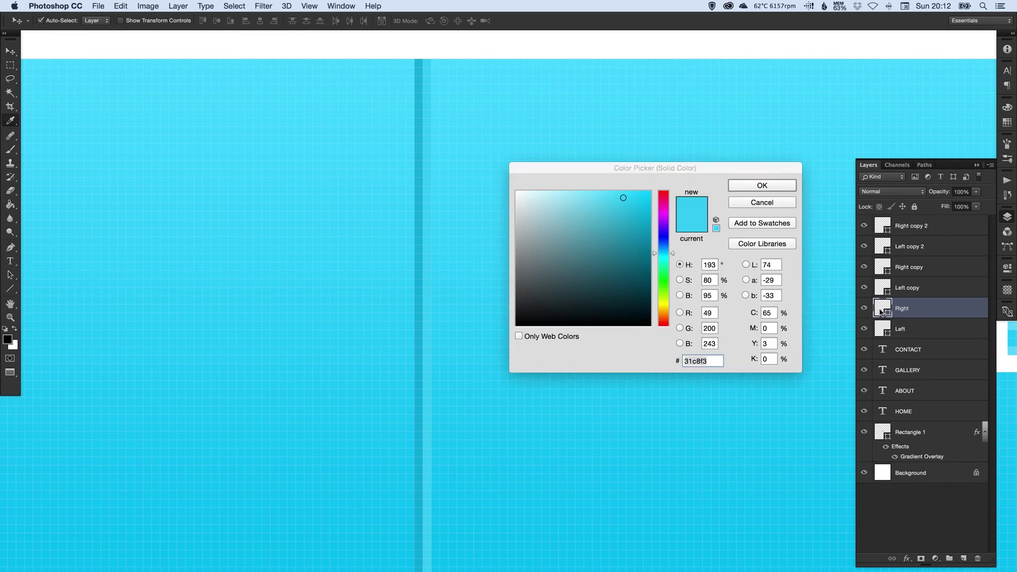
click(616, 194)
drag(614, 194, 604, 192)
click(730, 187)
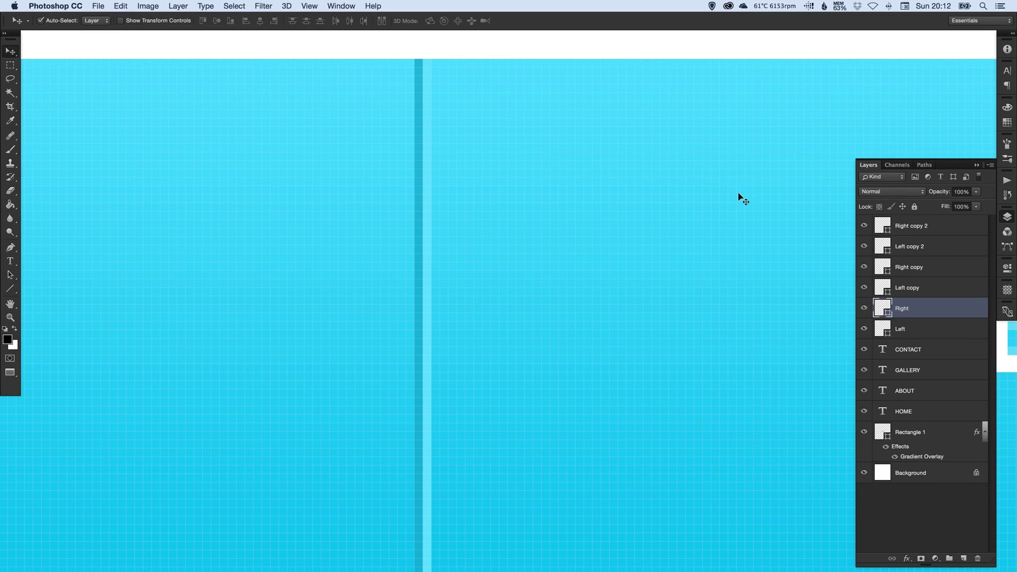
key(super+apostrophe)
key(super+minus)
key(super+minus)
key(super+minus)
key(super+minus)
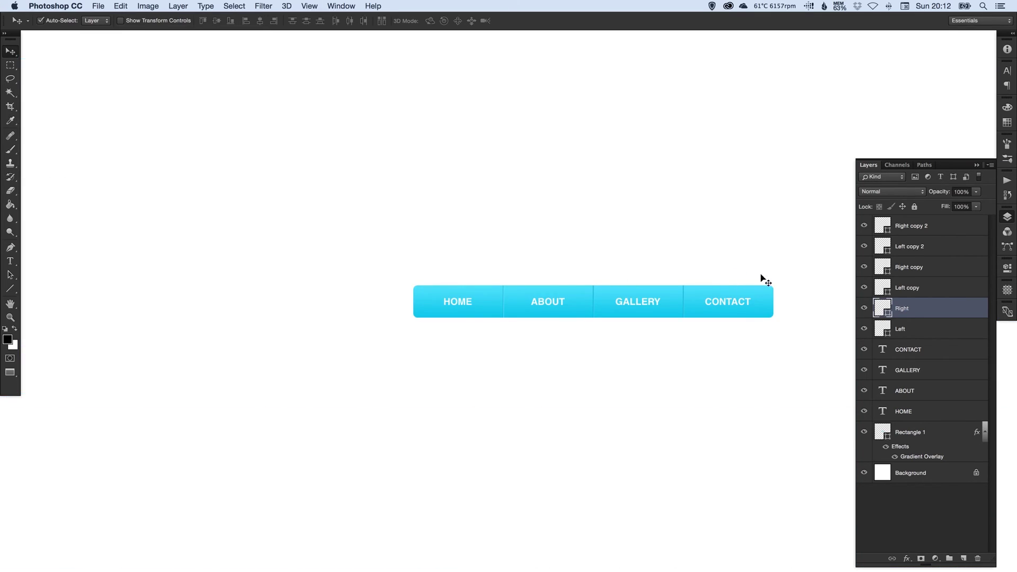
Zoom in on the HOME/ABOUT divider and inspect the Left stripe's fill colour.
key(z)
drag(480, 267, 529, 310)
click(559, 321)
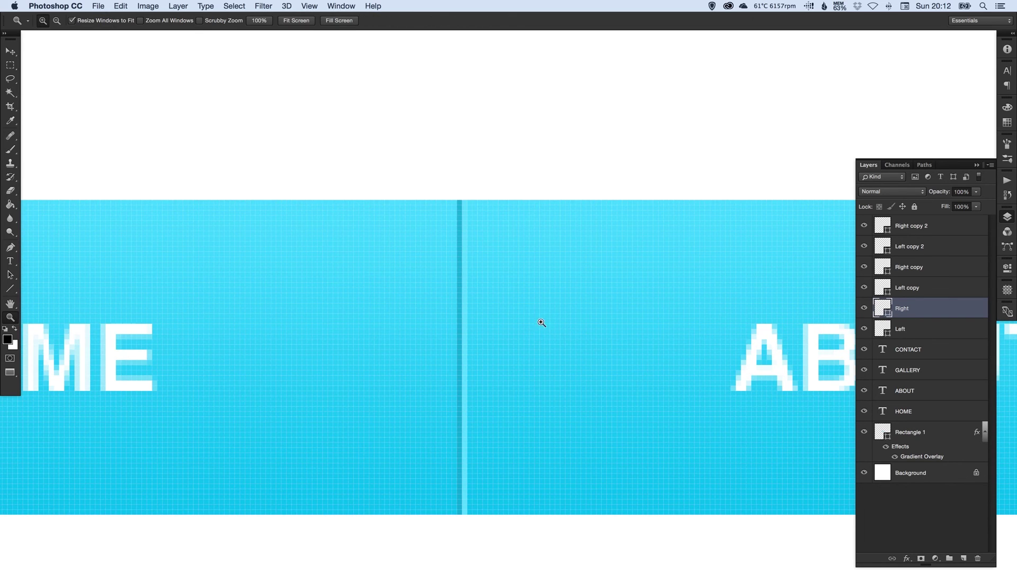
key(i)
double_click(883, 331)
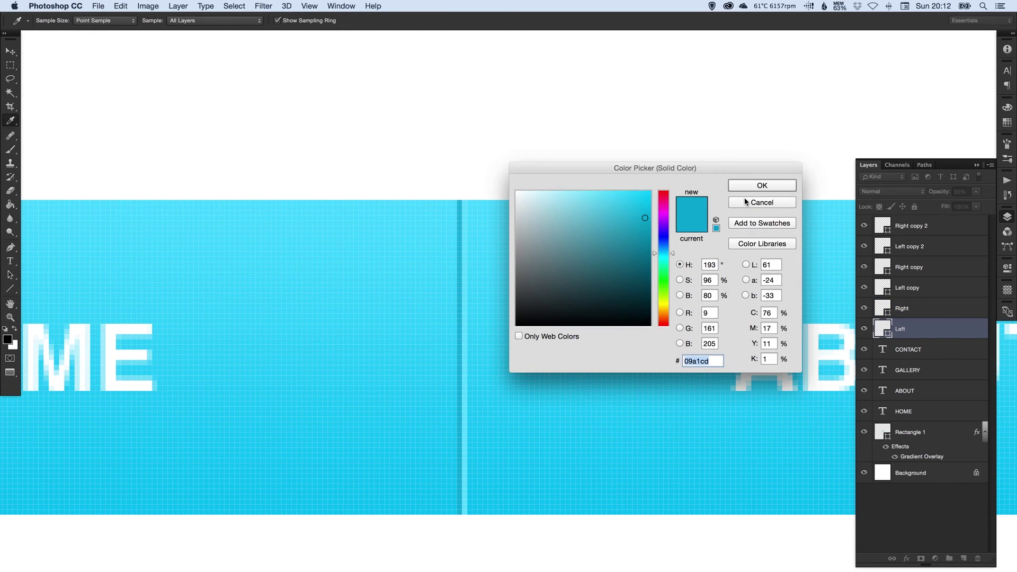
click(766, 187)
key(v)
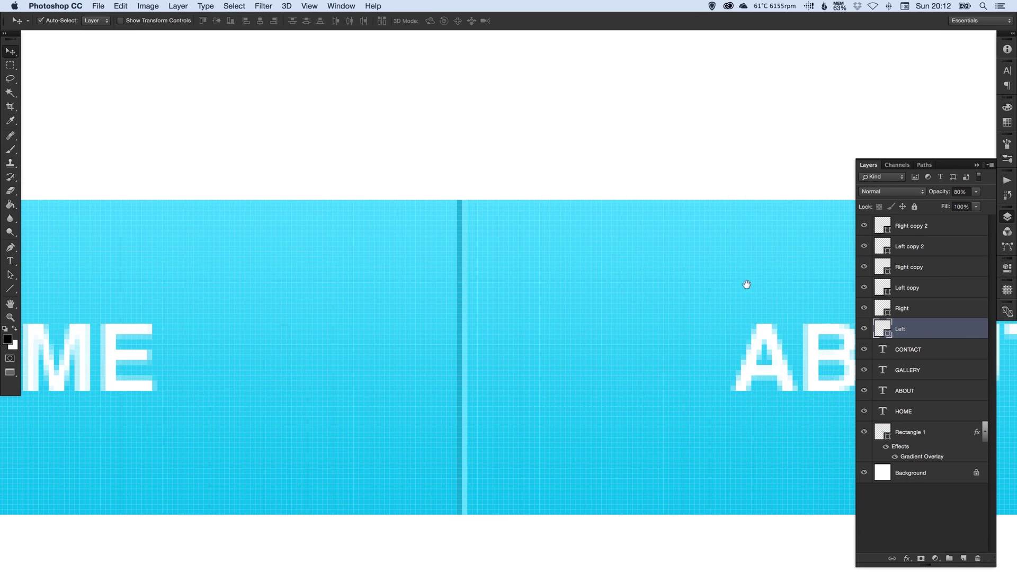
Set the Left copy and Left copy 2 stripes to 80% opacity.
drag(744, 284, 656, 270)
double_click(880, 289)
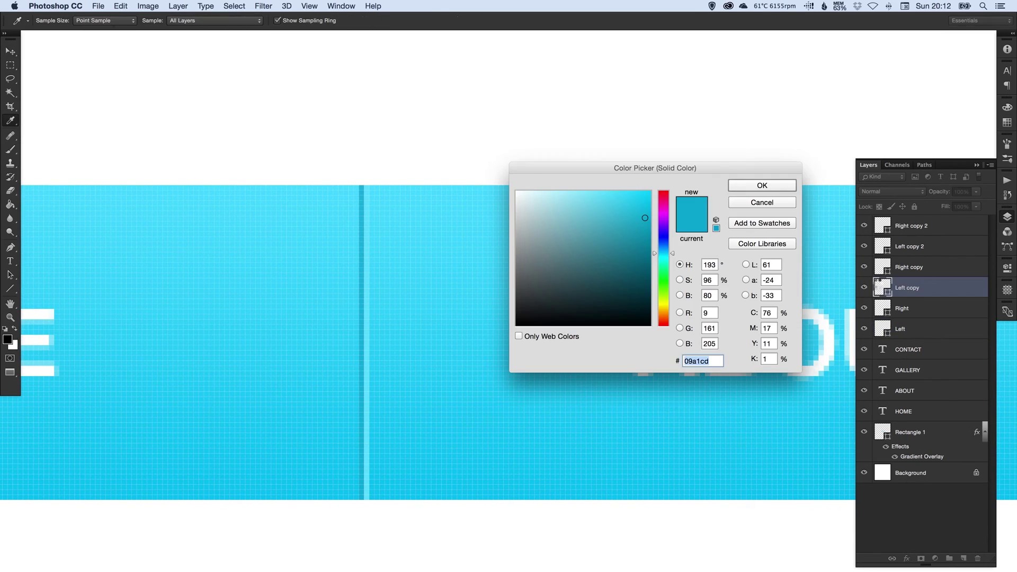
click(767, 185)
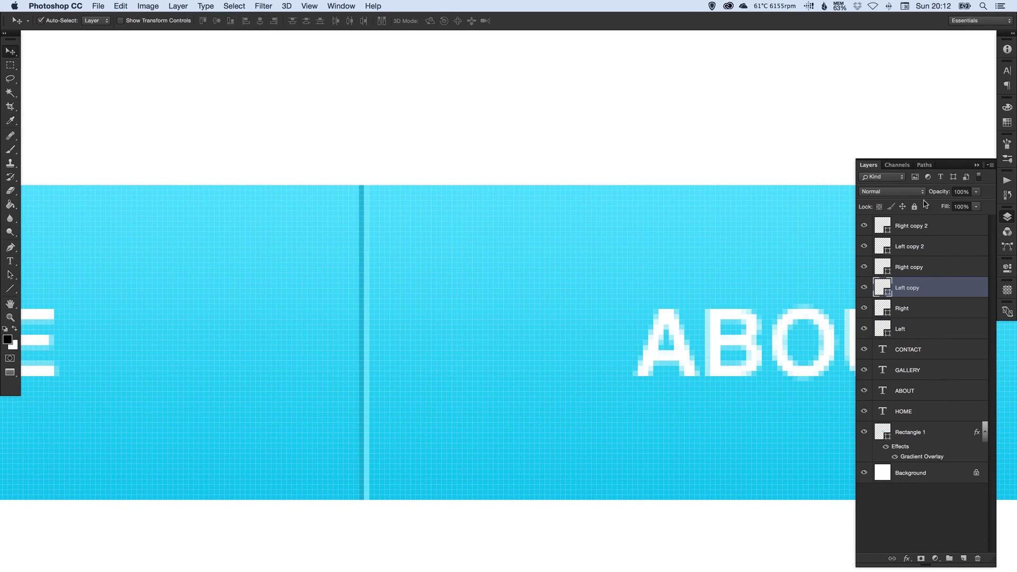
click(969, 192)
text(80)
key(Return)
click(927, 246)
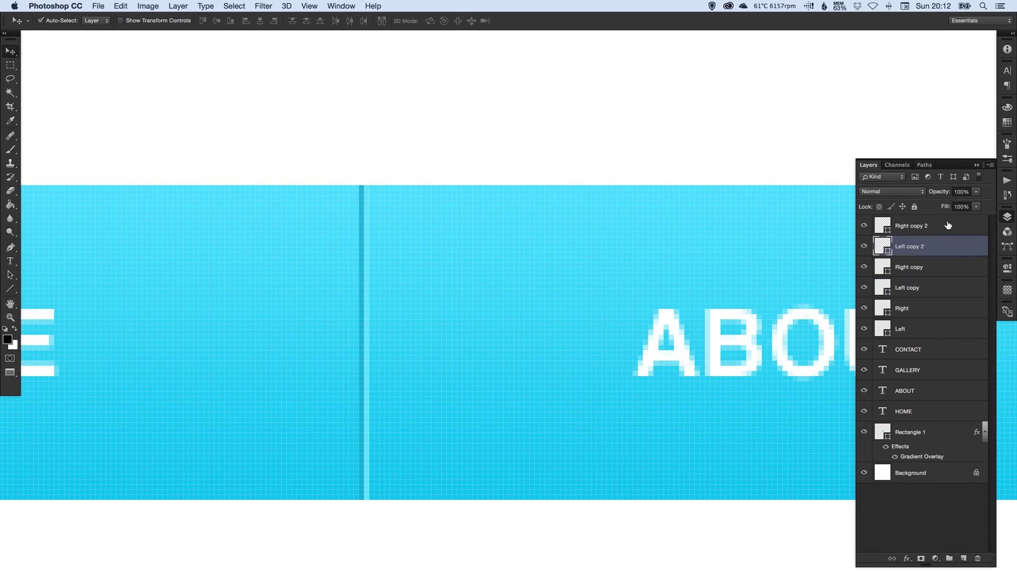
click(969, 192)
text(80)
key(Return)
double_click(882, 246)
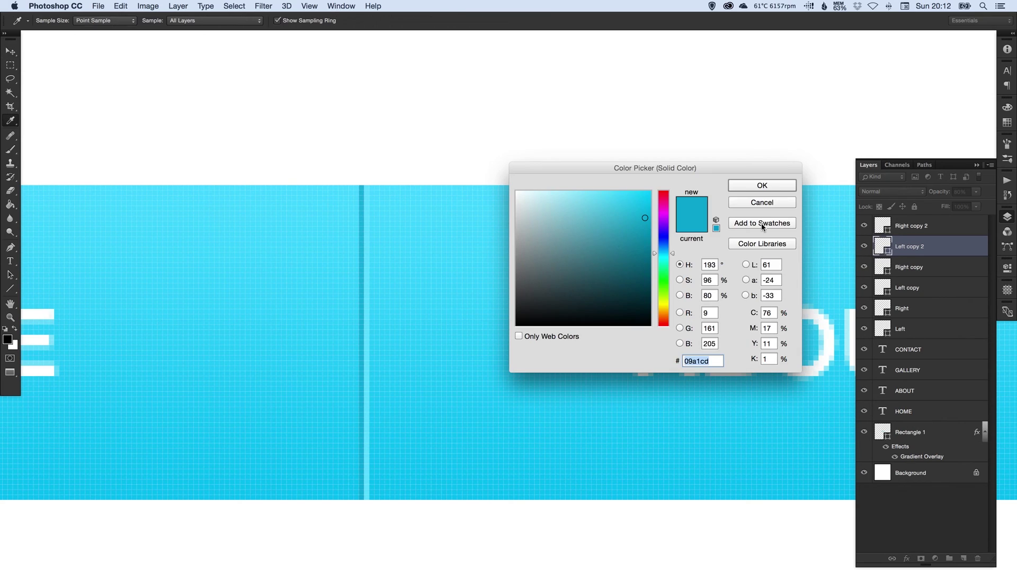
click(761, 186)
Check the Right stripe's 56d9ff fill colour for reuse.
click(918, 308)
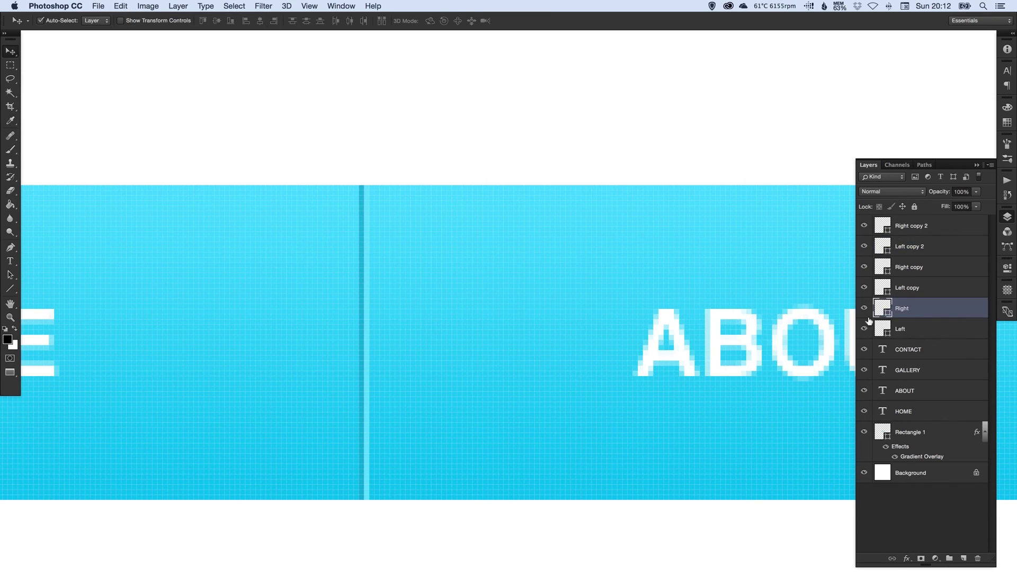
double_click(883, 308)
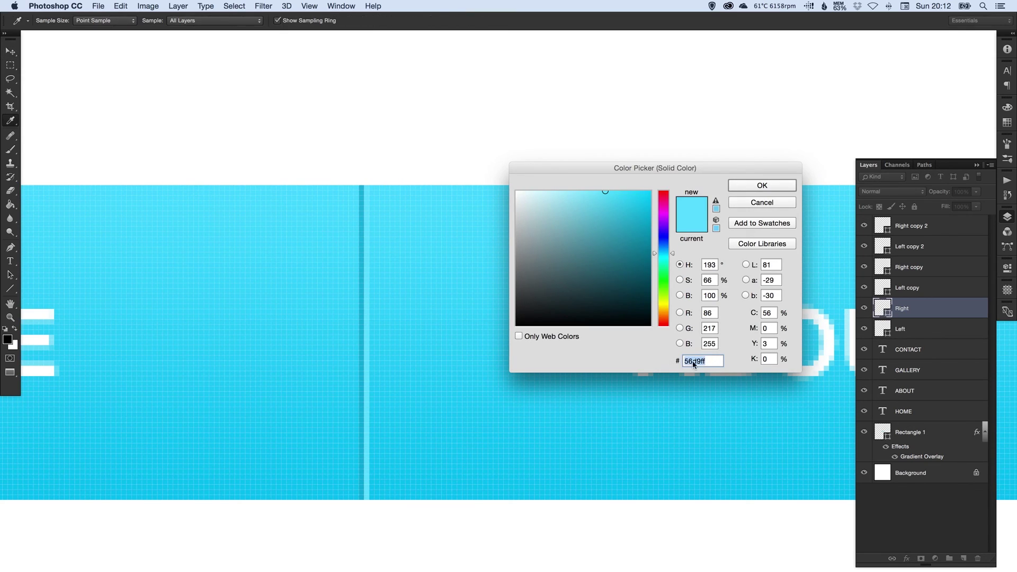
click(761, 186)
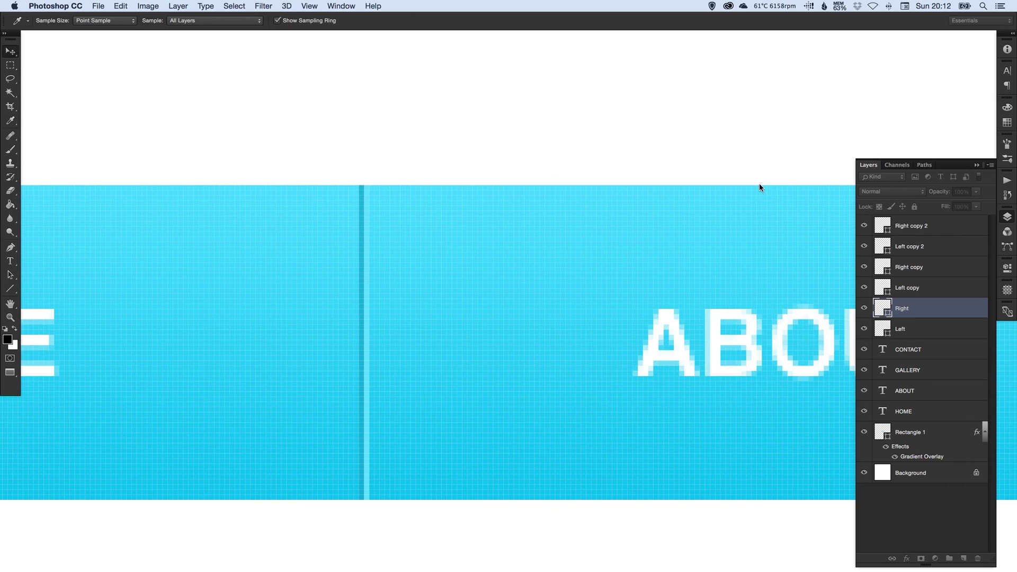
key(v)
Recolour the Right copy and Right copy 2 stripes to 56d9ff.
double_click(882, 270)
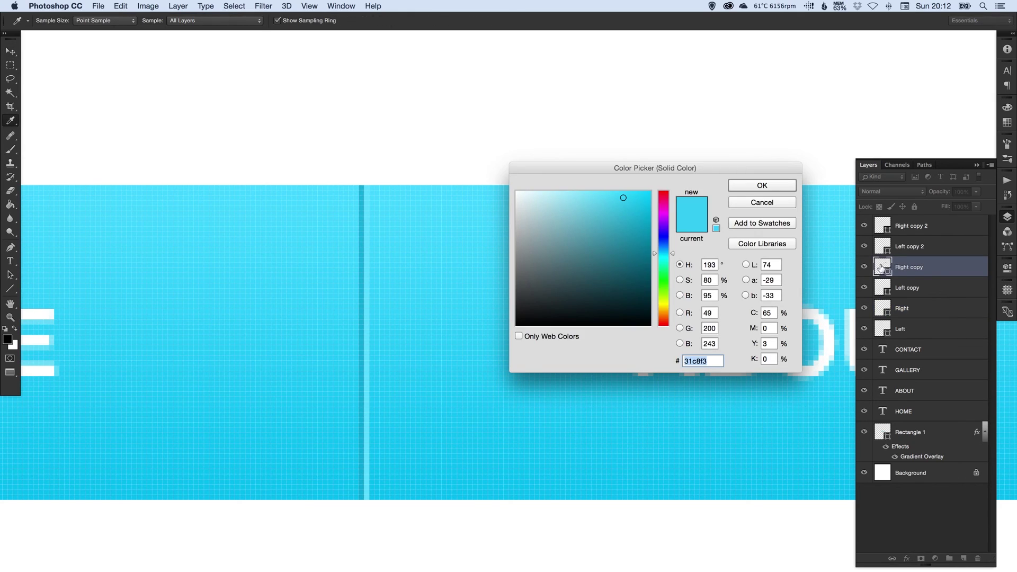
key(super+v)
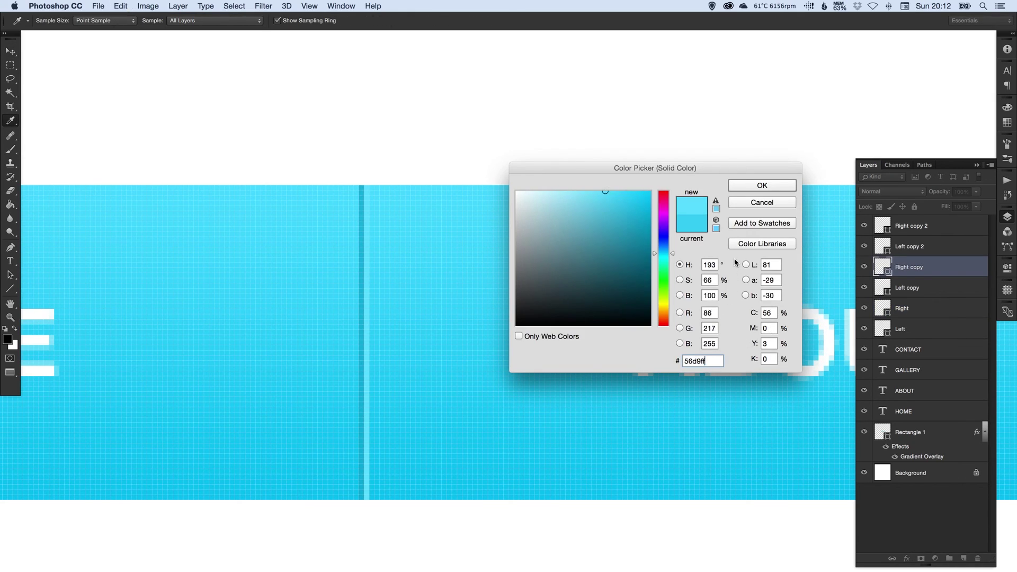
click(746, 186)
double_click(882, 225)
key(super+v)
click(762, 185)
key(v)
click(1006, 218)
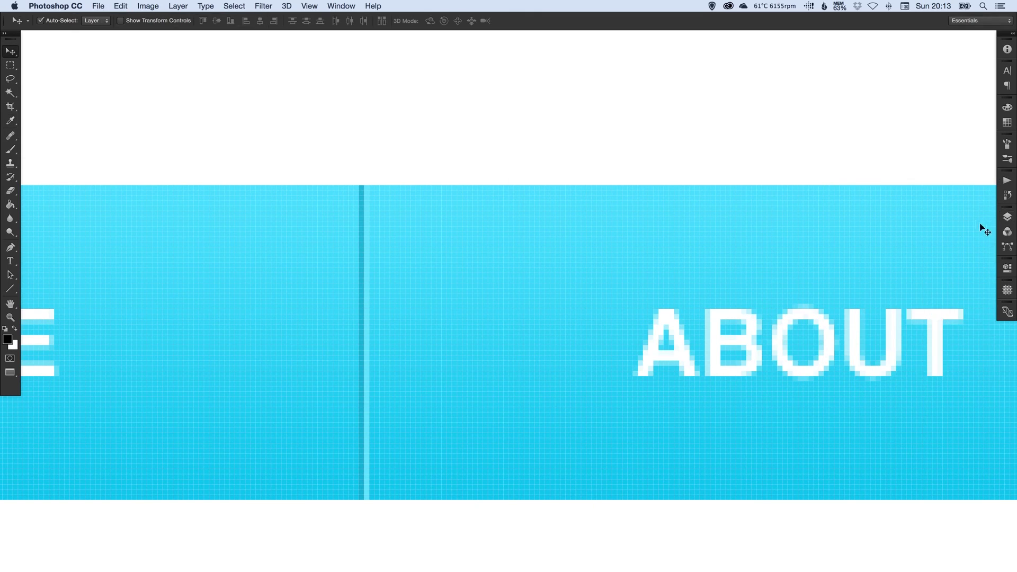
key(super+0)
Pan the view to centre the finished navigation bar on screen.
drag(726, 275, 664, 262)
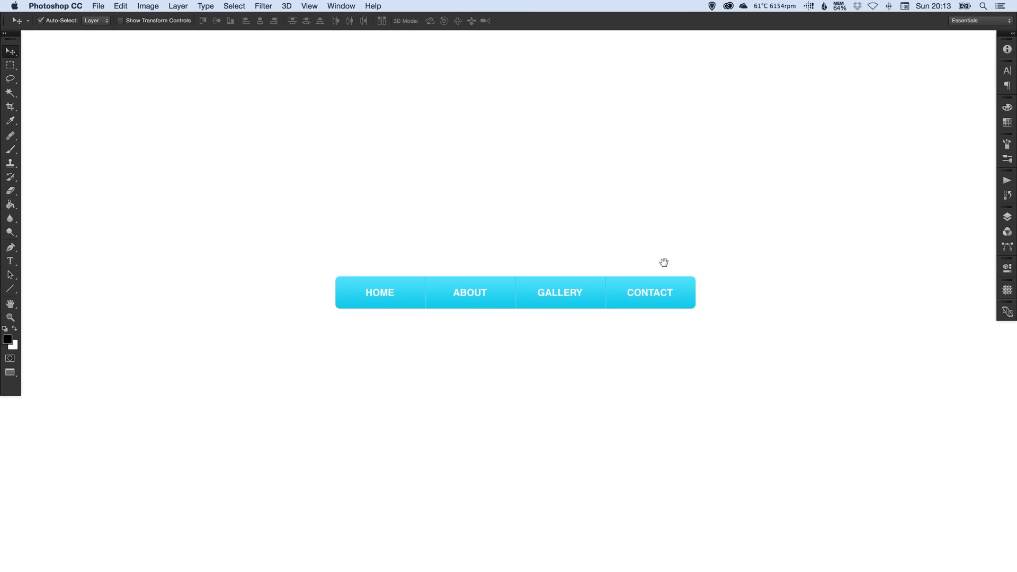